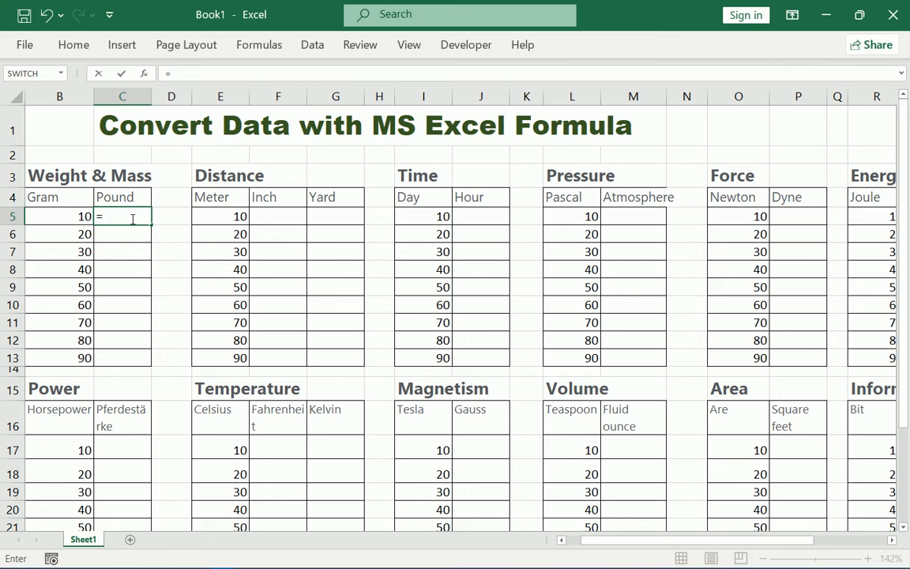
- Start a CONVERT formula in cell C5 under Pound, with the opening parenthesis placed after the function name
type("(cob")
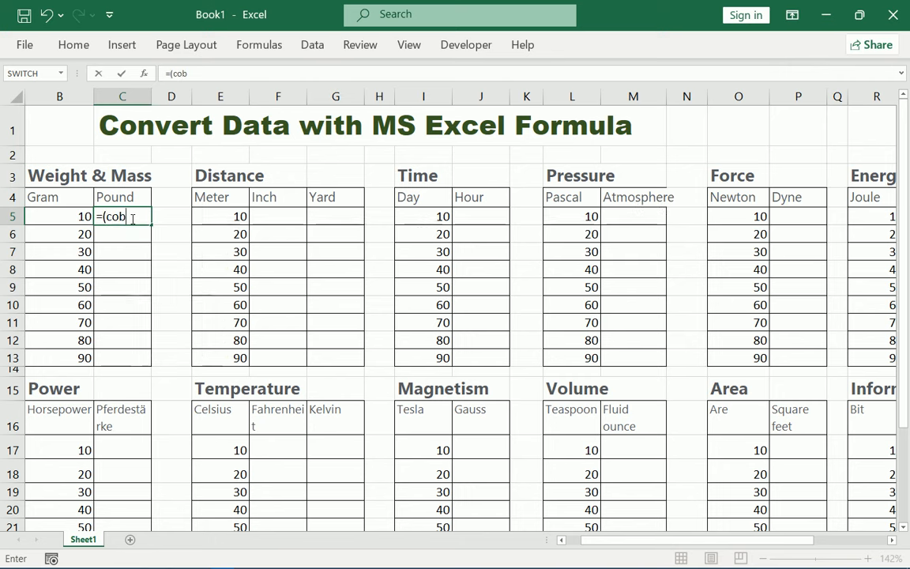
key("BackSpace")
type("nvert")
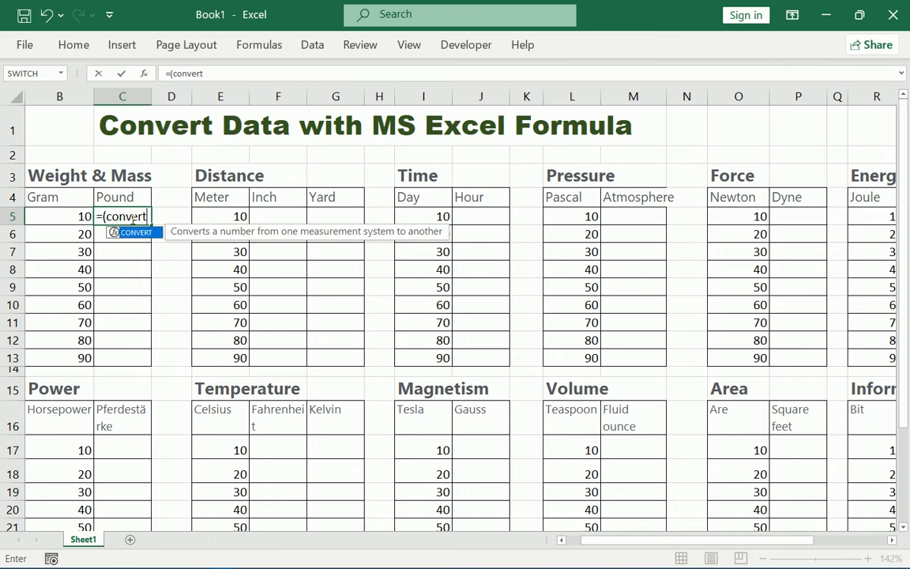
key("Return")
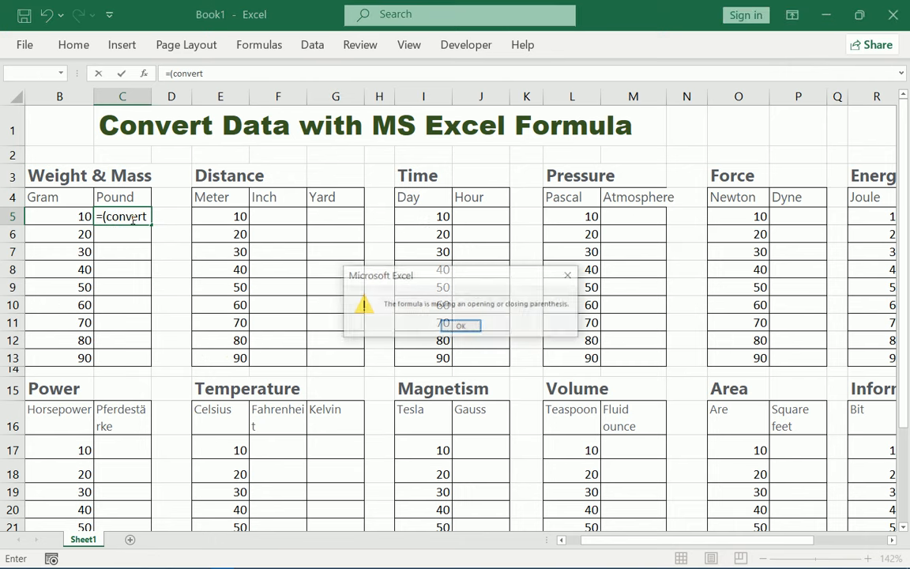
left_click(461, 327)
left_click(112, 215)
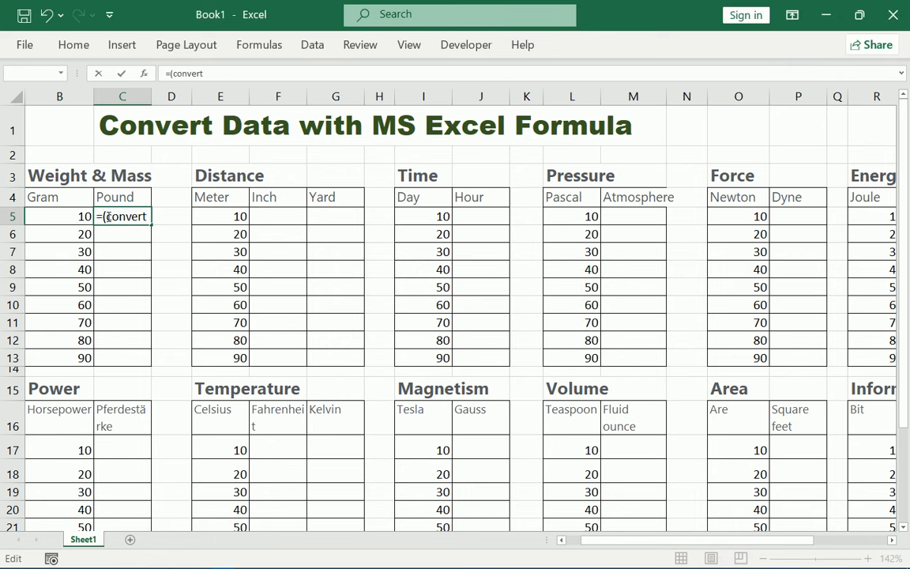
key("BackSpace")
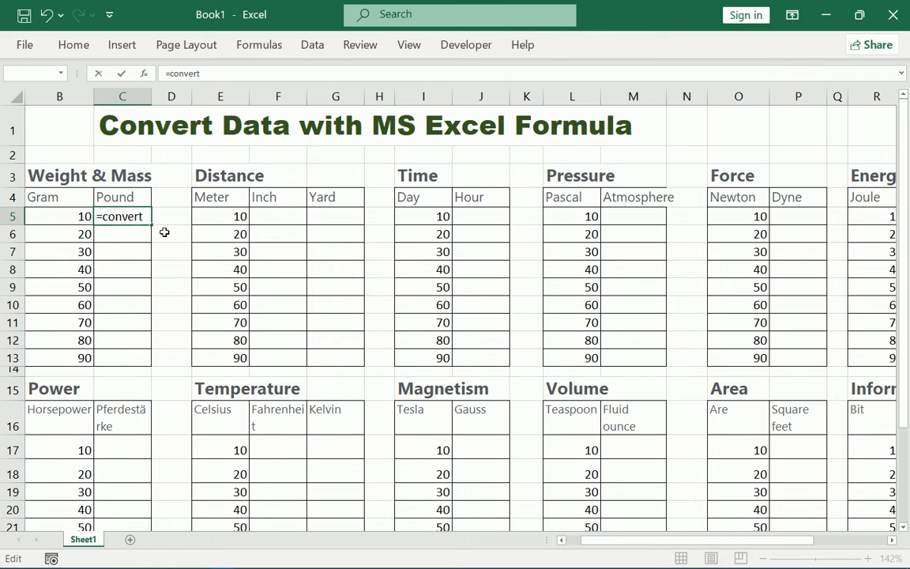
left_click(150, 217)
type("(")
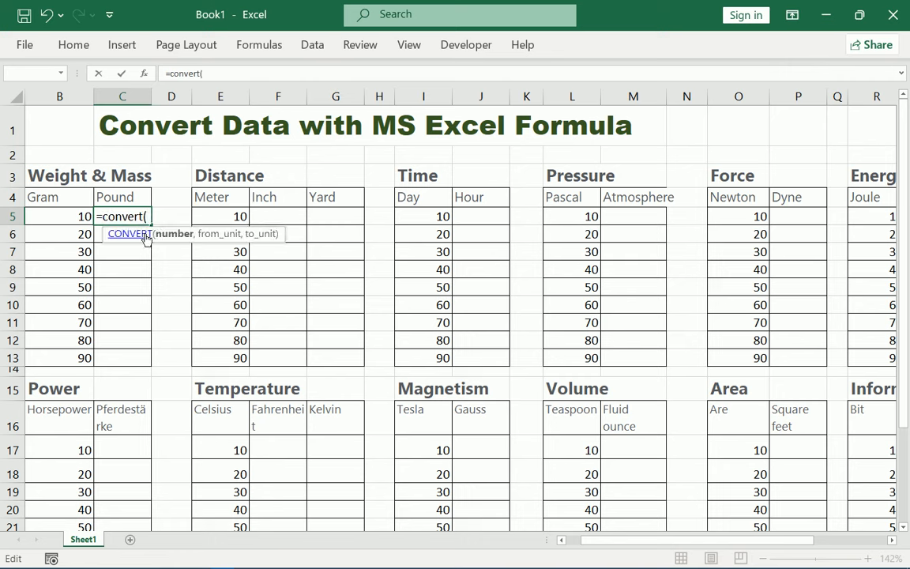
- Complete the C5 formula as =CONVERT(B5,"g","lbm") and fill it down through C13
left_click(62, 215)
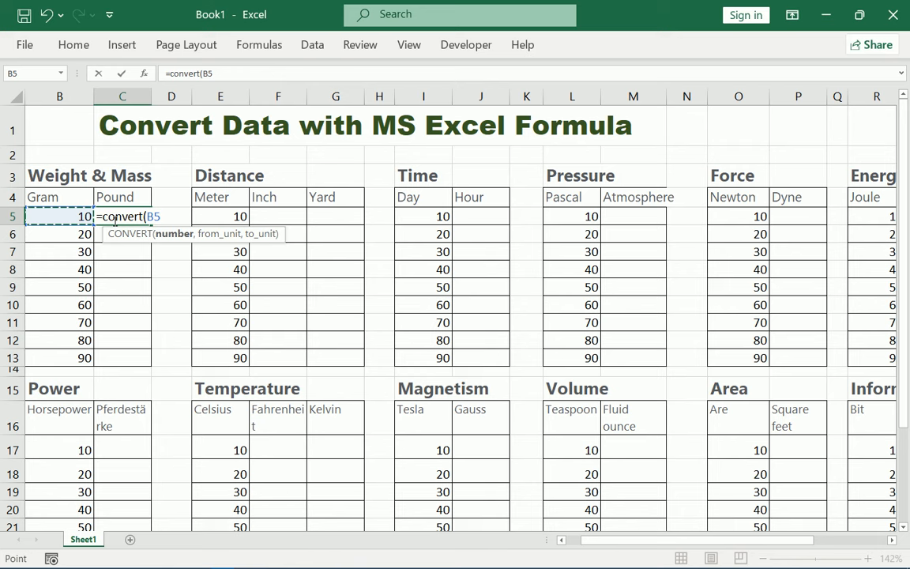
type(",")
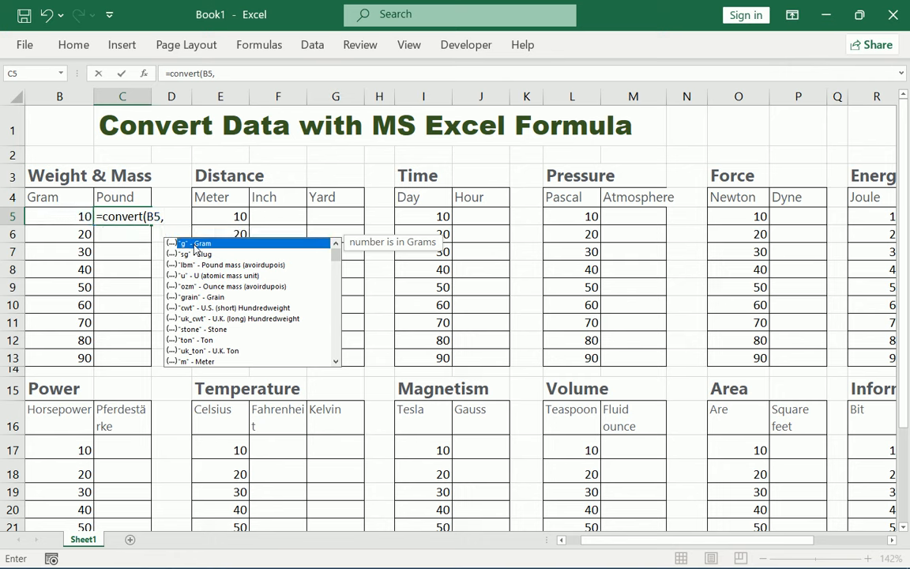
double_click(195, 244)
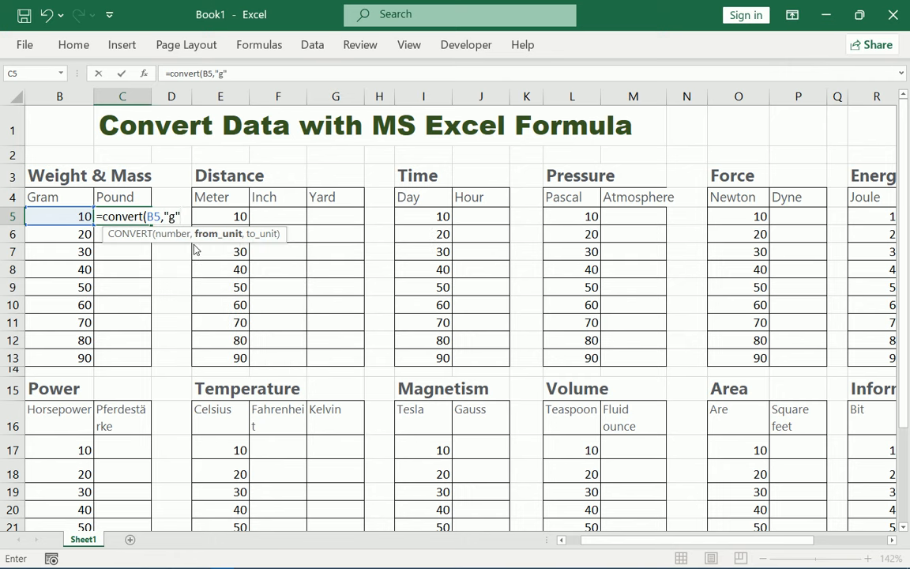
type(",")
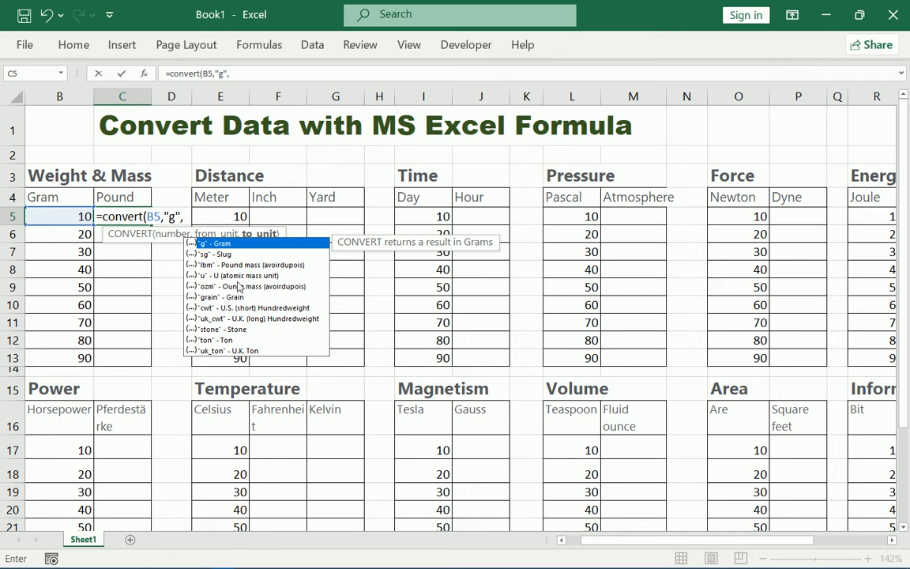
type("\"p")
left_click(208, 268)
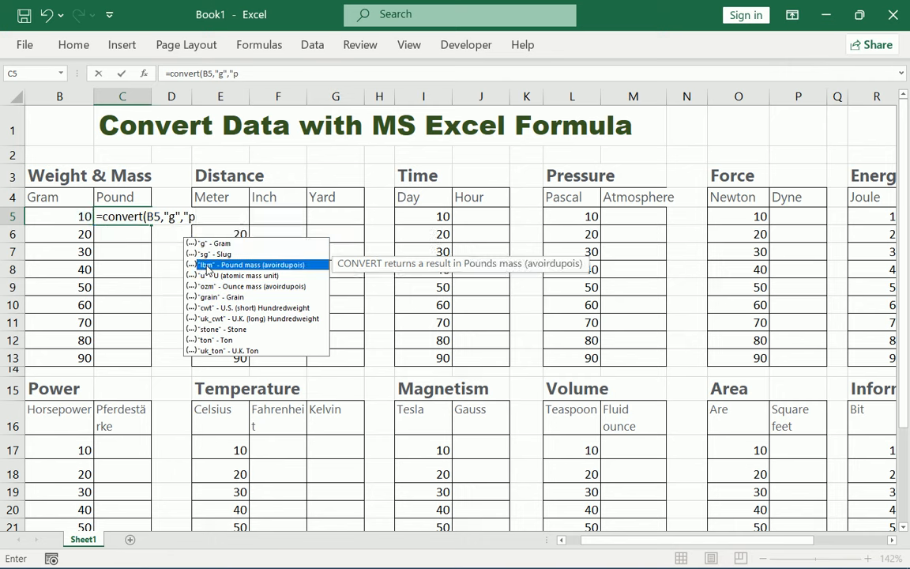
double_click(208, 269)
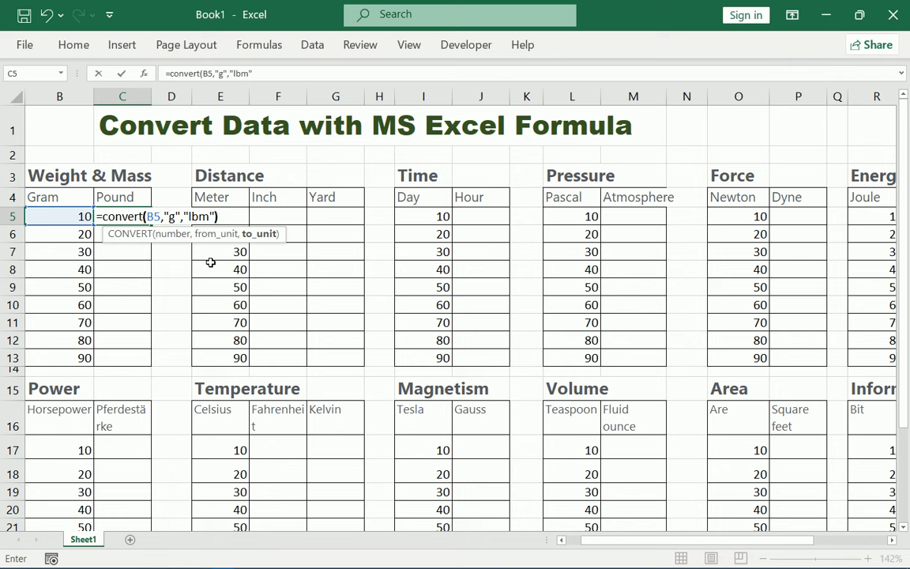
type(")")
key("Return")
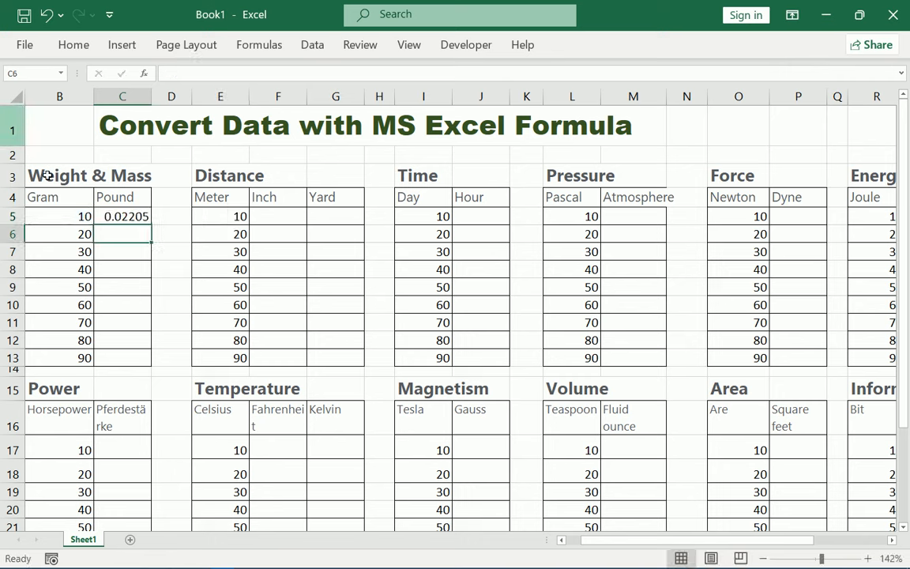
left_click(135, 217)
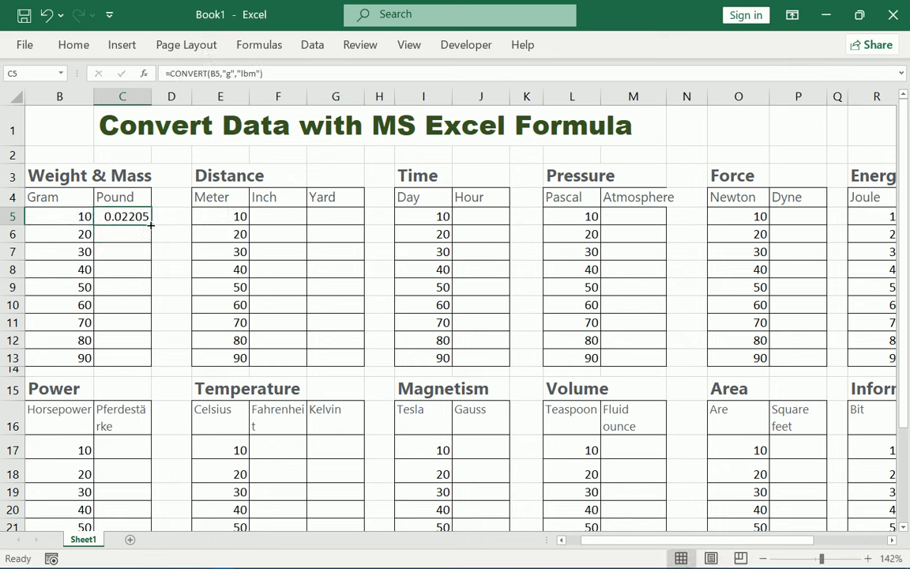
double_click(151, 225)
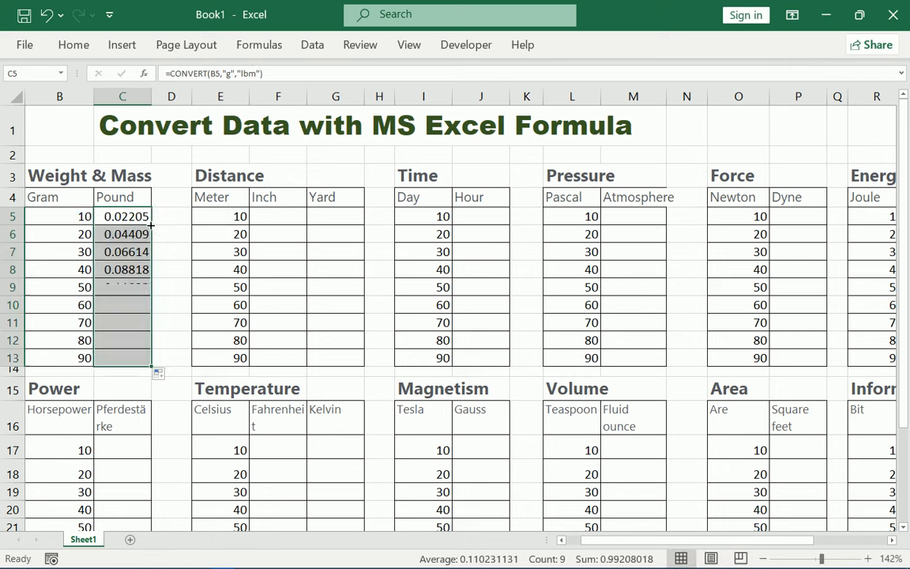
- Enter the formula =CONVERT(E5,"m","yd") in cell F5 of the Distance table
left_click(271, 214)
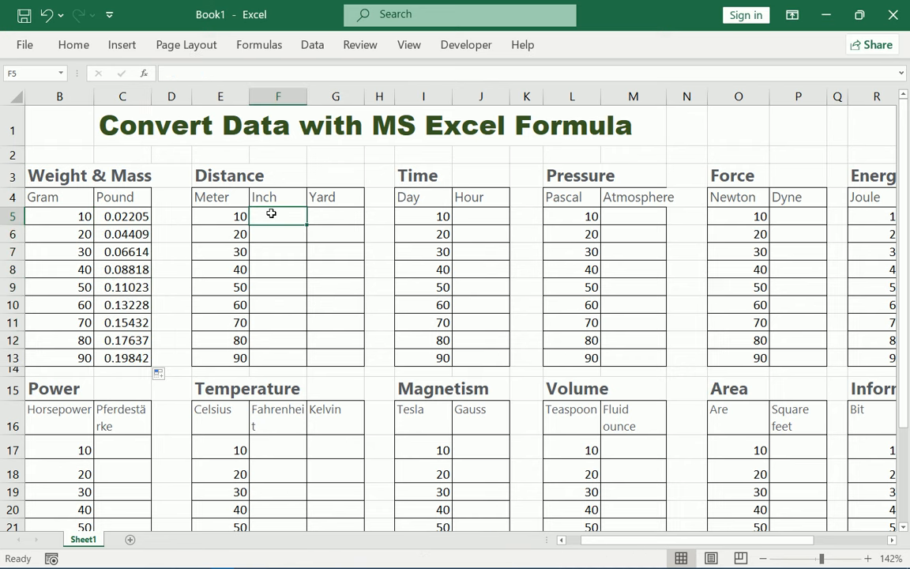
double_click(271, 214)
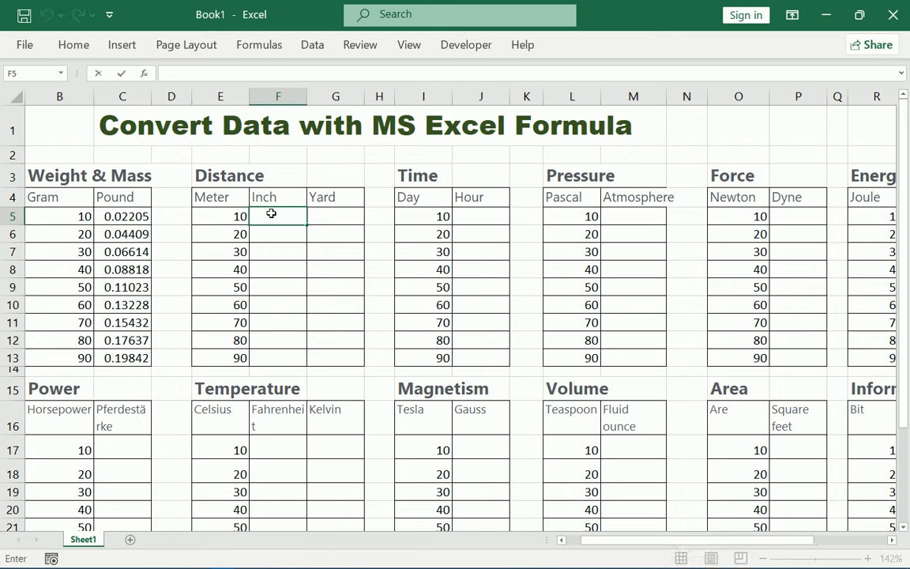
type("=convert")
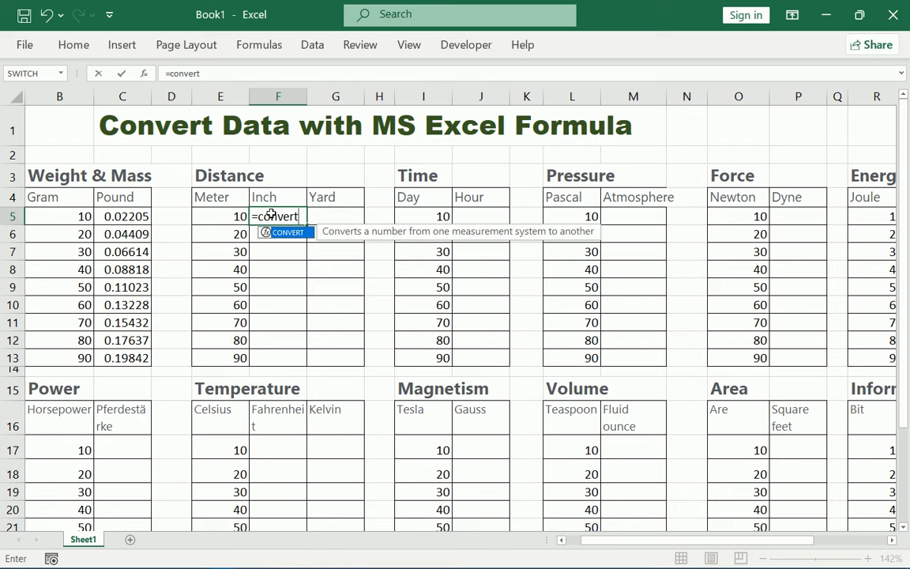
type("(")
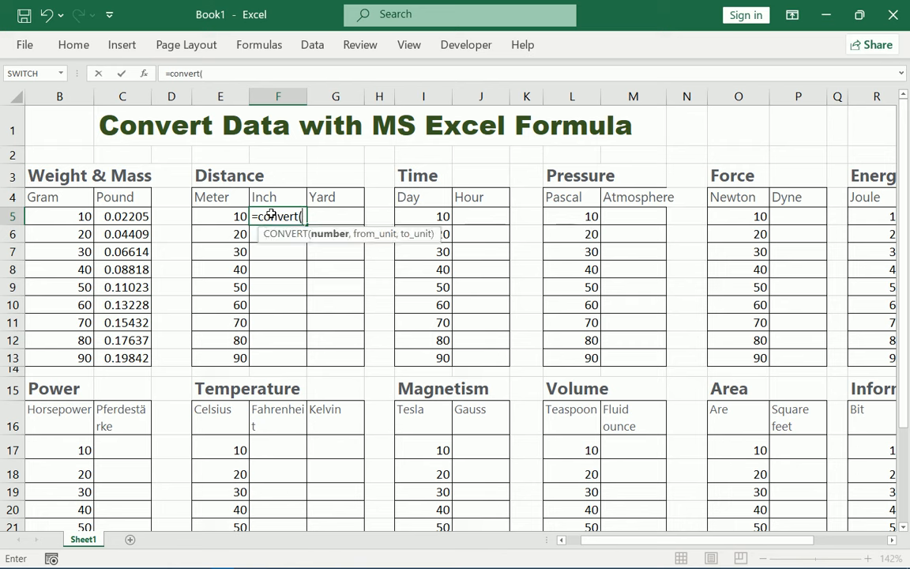
left_click(217, 219)
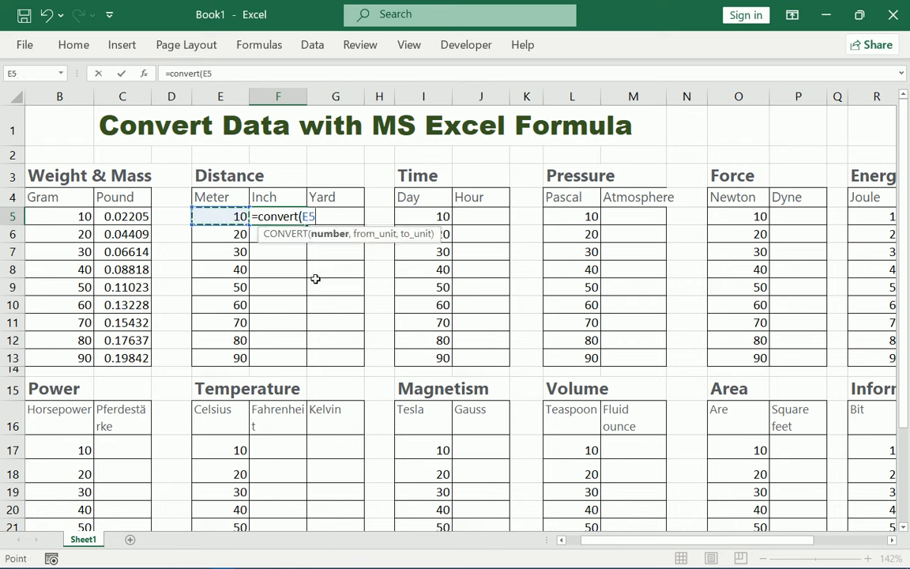
type(",")
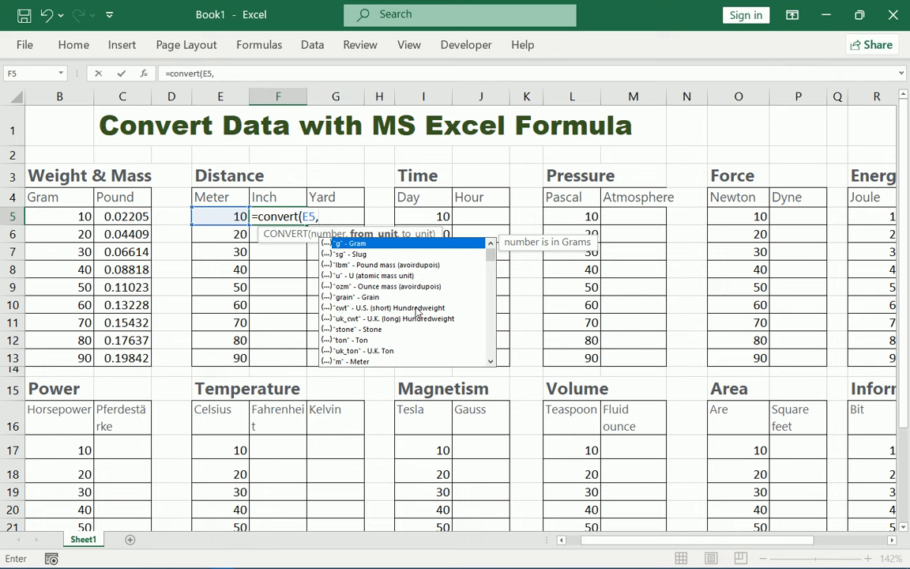
type("m")
key("BackSpace")
type("\"m\"")
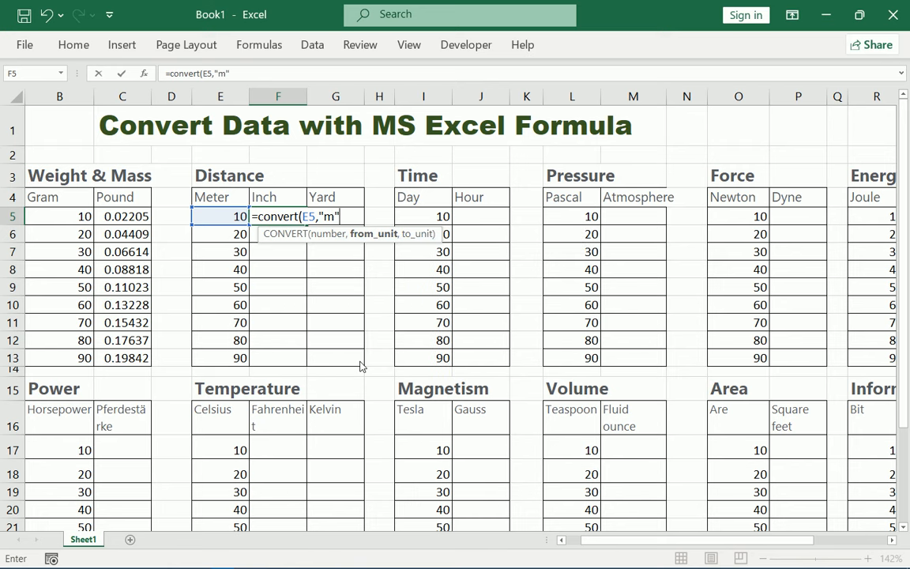
type(",")
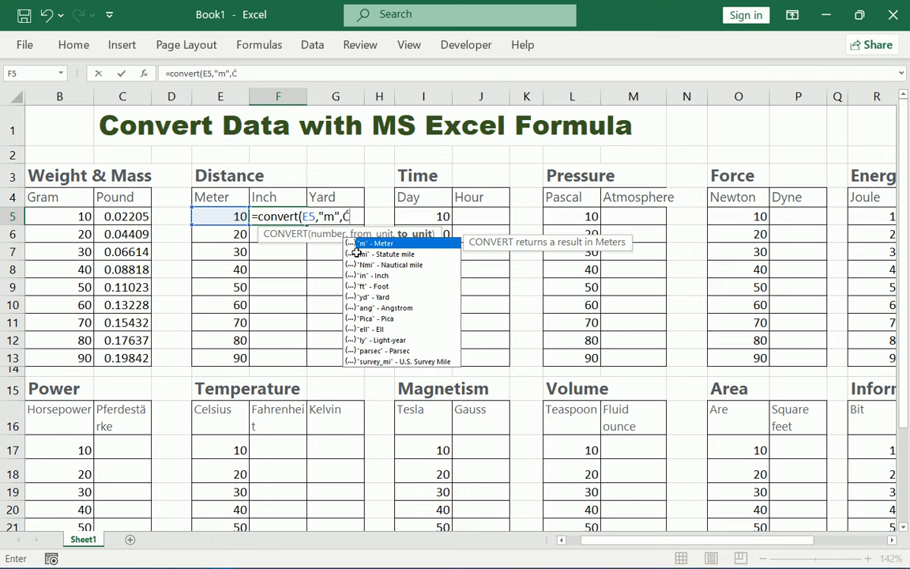
type("\"ya")
double_click(389, 298)
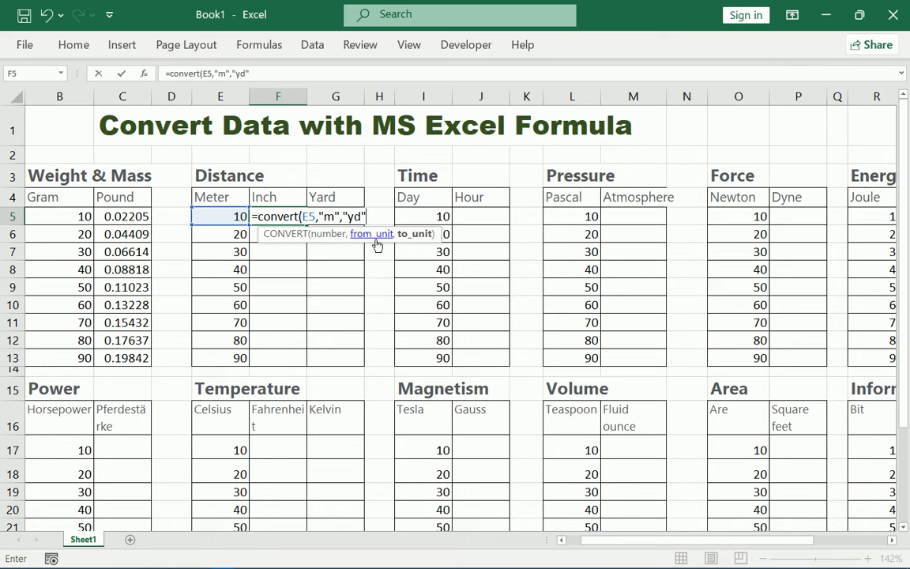
type(")")
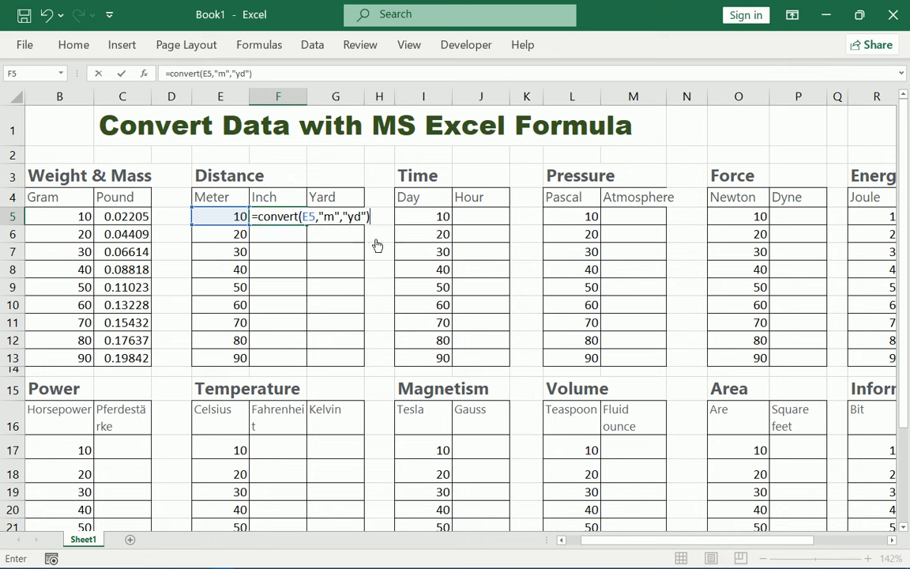
key("Return")
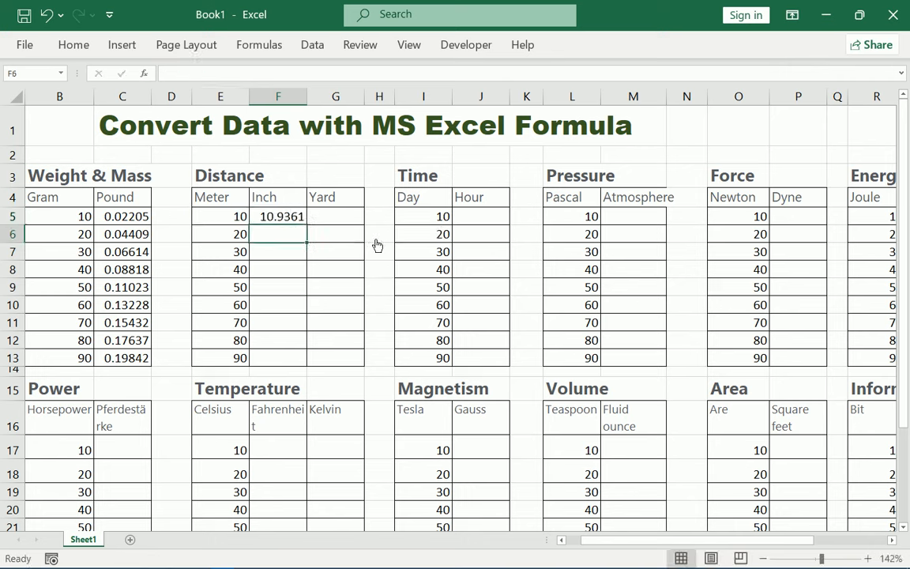
- Change the target unit of the F5 formula to inches so it reads =CONVERT(E5,"m","in")
left_click(281, 216)
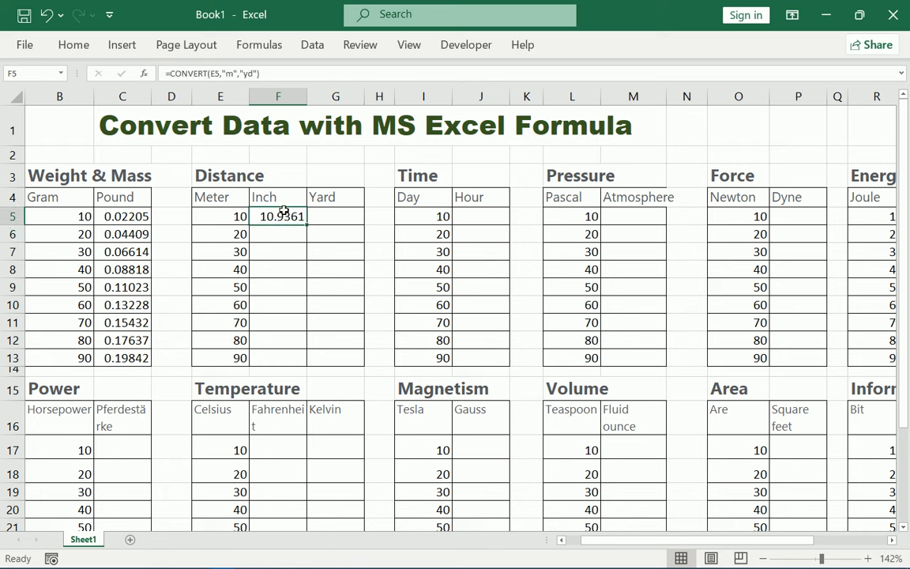
double_click(282, 213)
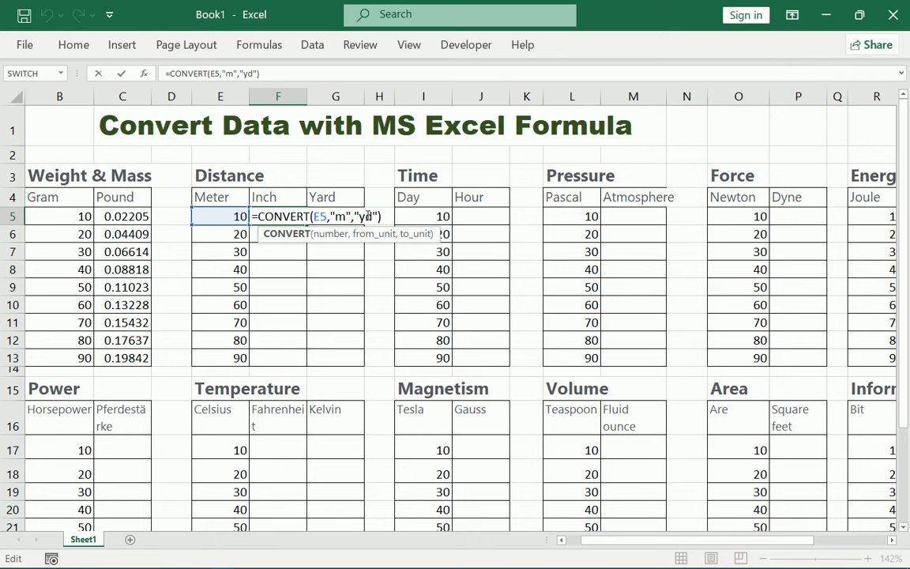
double_click(367, 215)
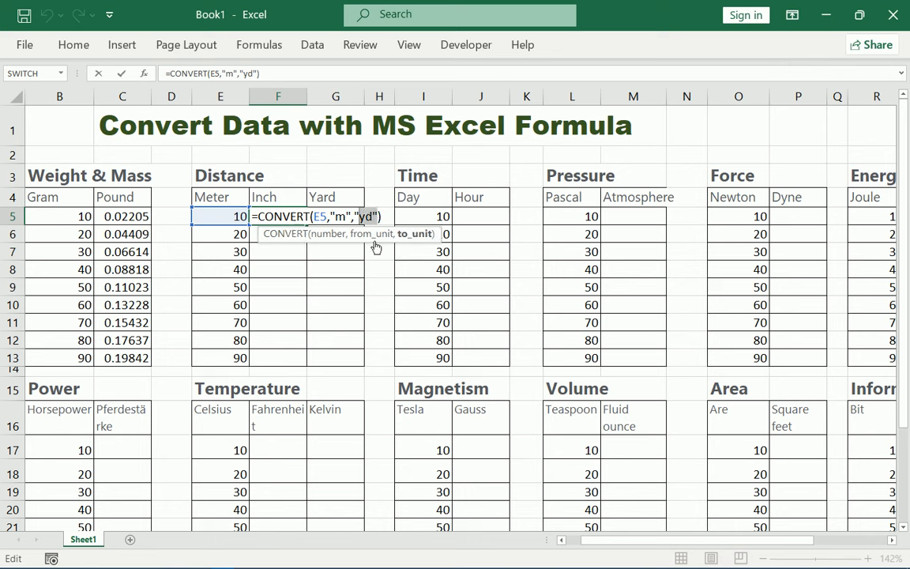
type("in")
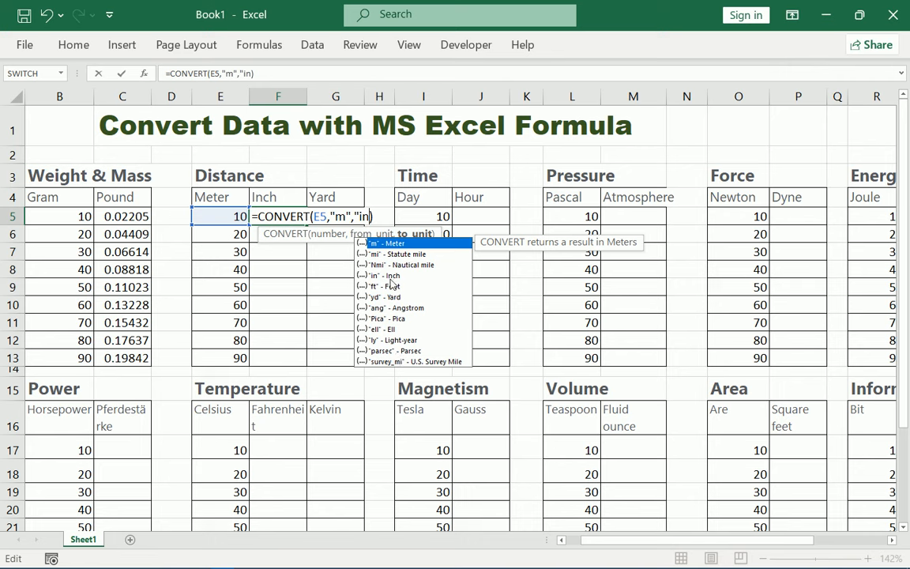
type("c")
key("BackSpace")
type("\"")
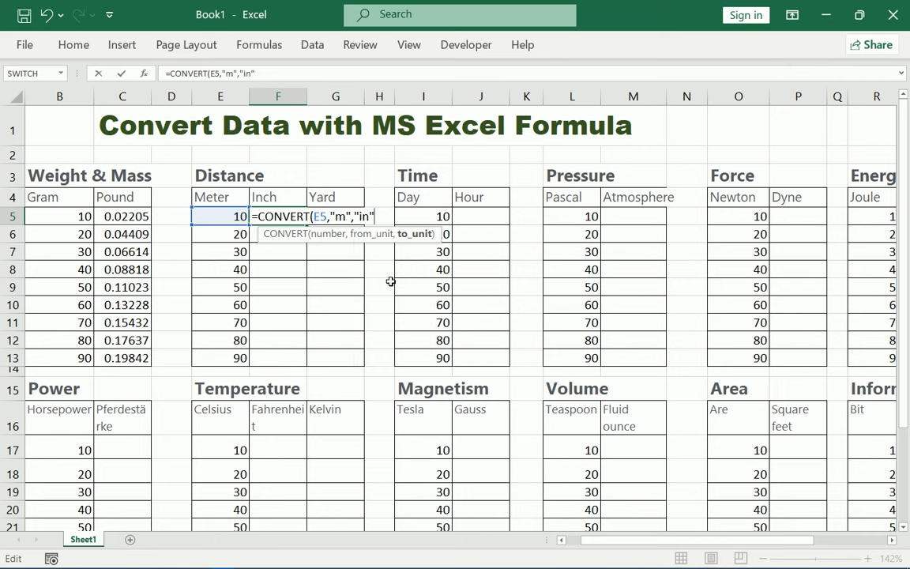
type(")")
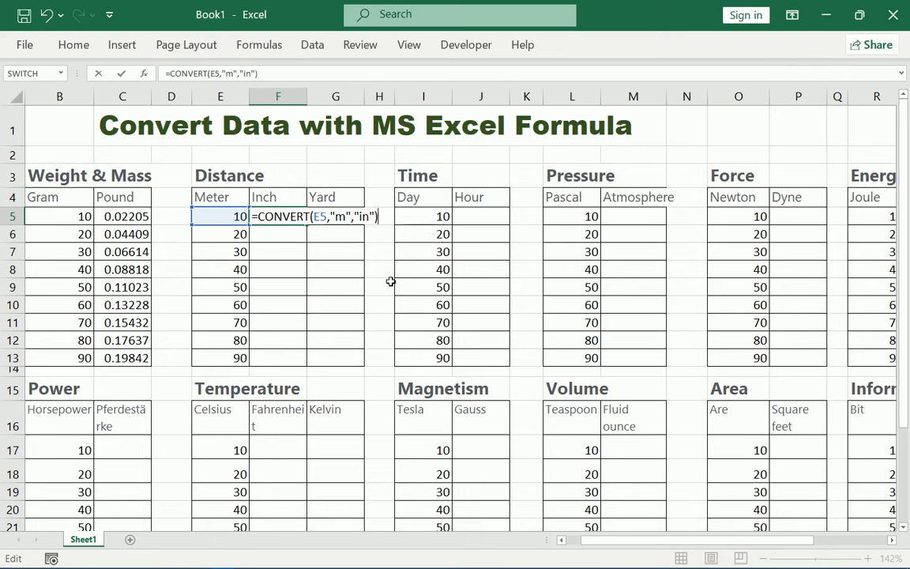
key("Return")
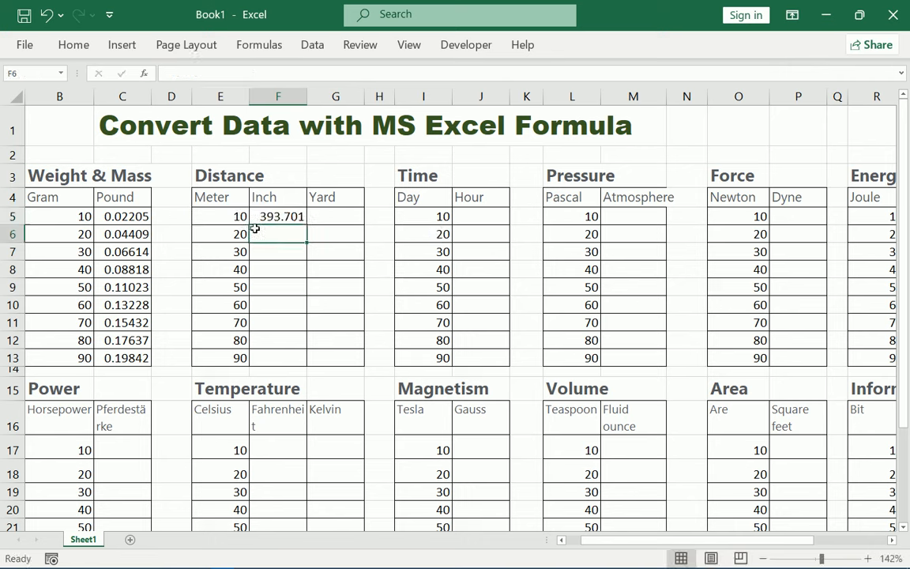
- Start a CONVERT formula in cell G5 under Yard, with the opening parenthesis placed after the function name
left_click(275, 215)
left_click(324, 215)
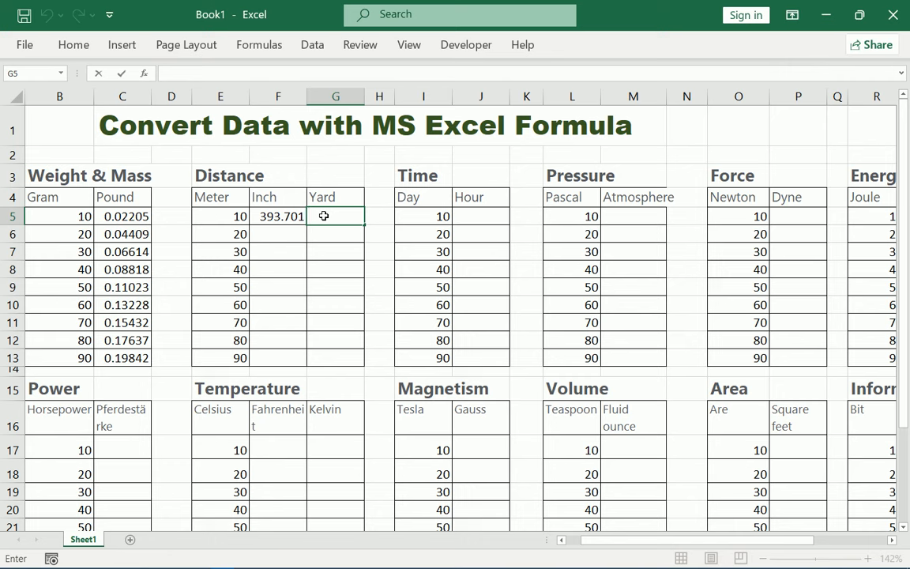
type("=c")
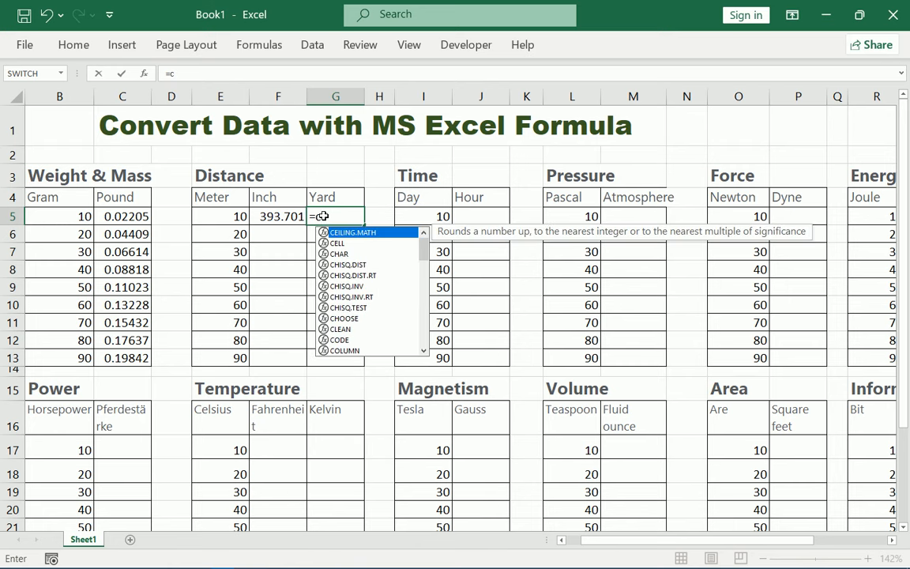
type("onvert")
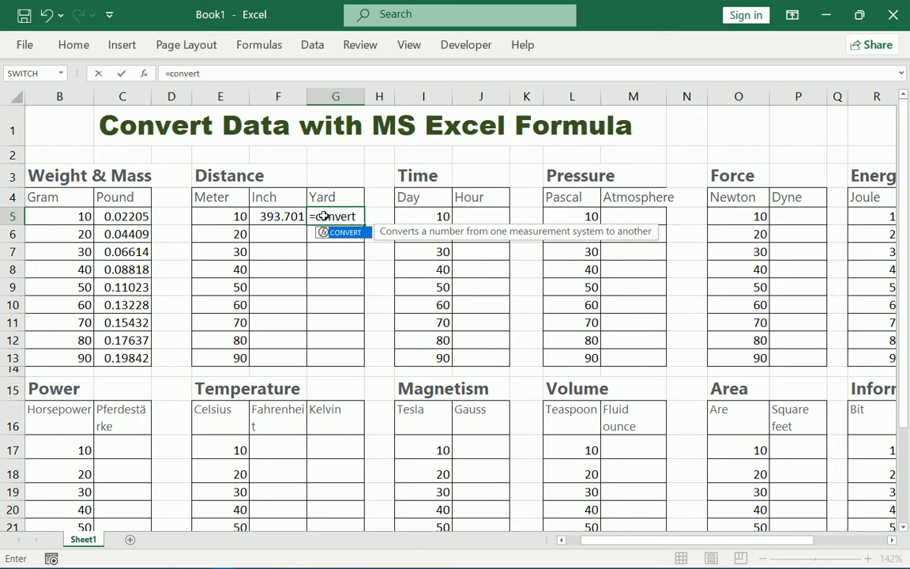
type("=")
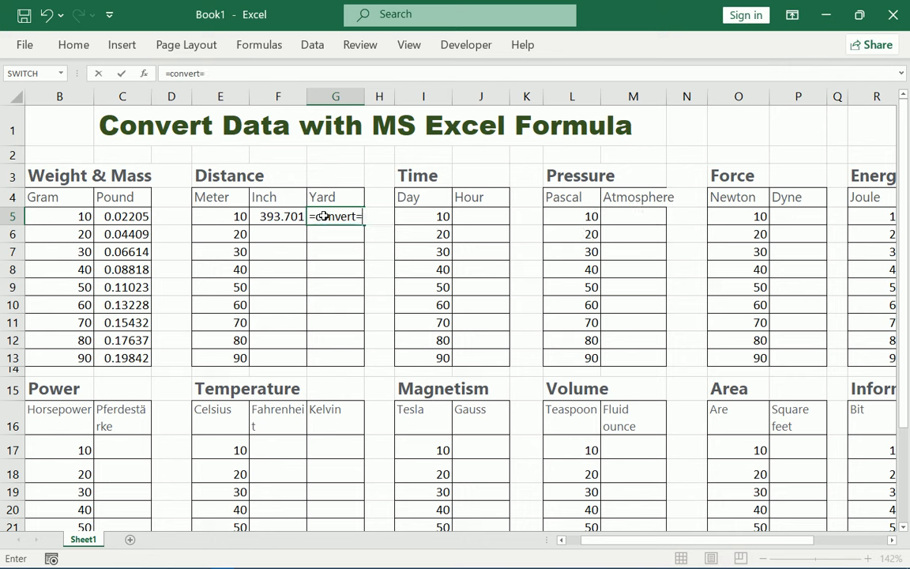
key("BackSpace")
type("(")
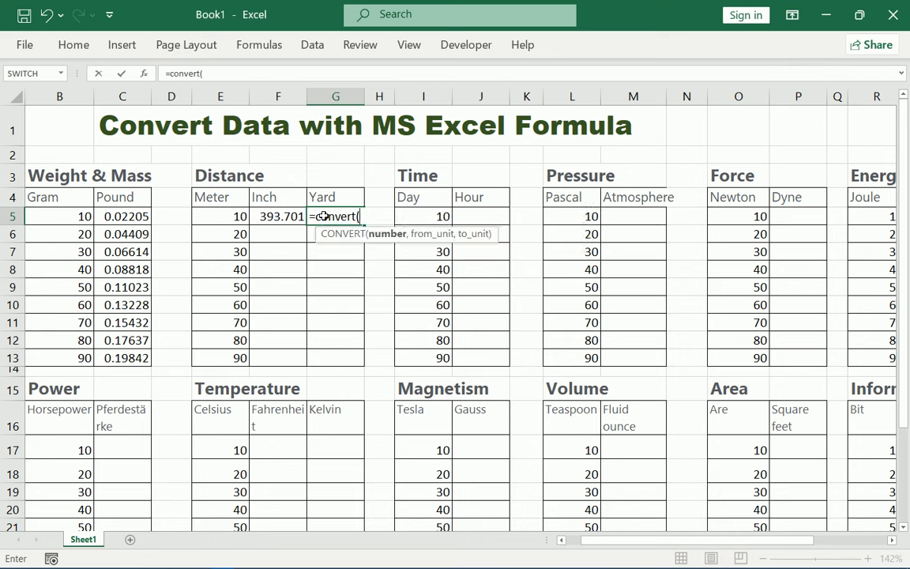
- Complete the G5 formula as =CONVERT(E5,"m","yd") and enter it
left_click(234, 219)
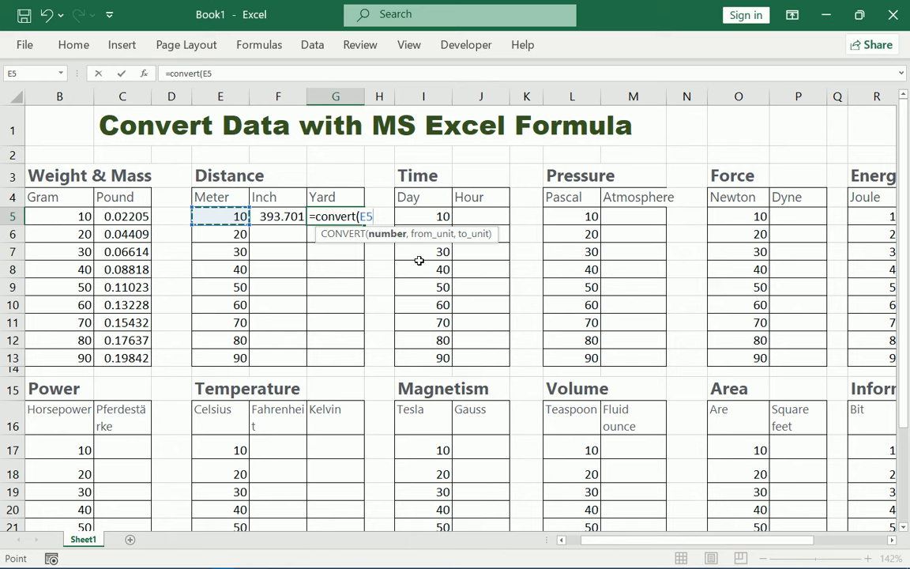
type(",")
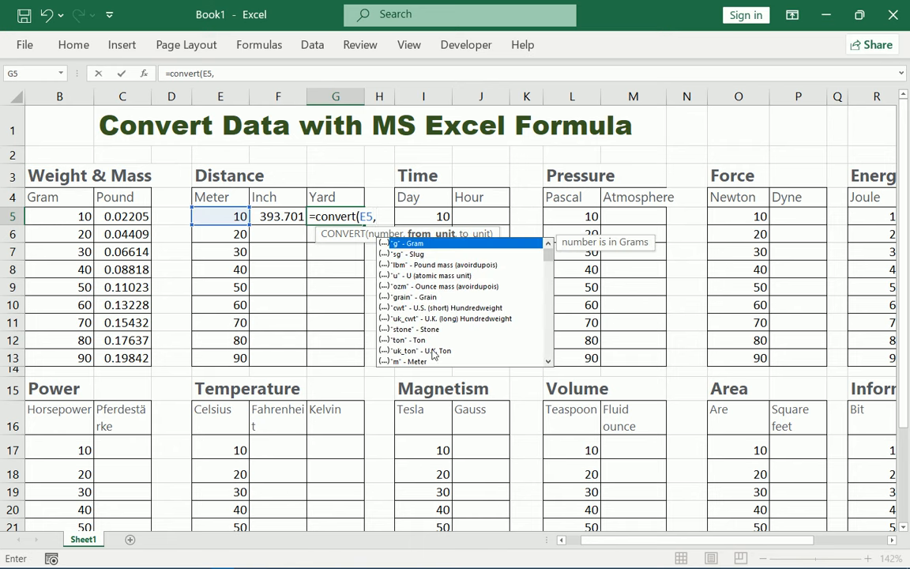
type("\"m\"")
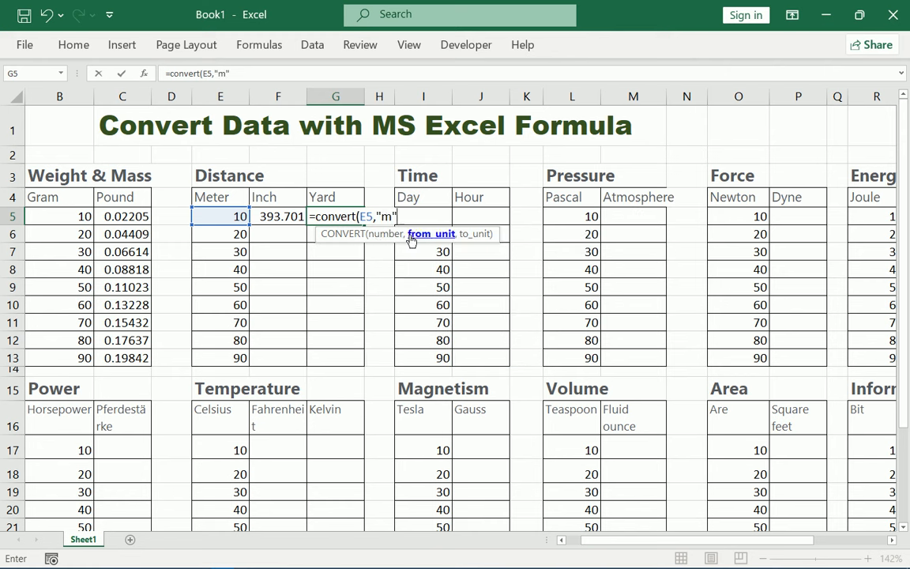
type(",")
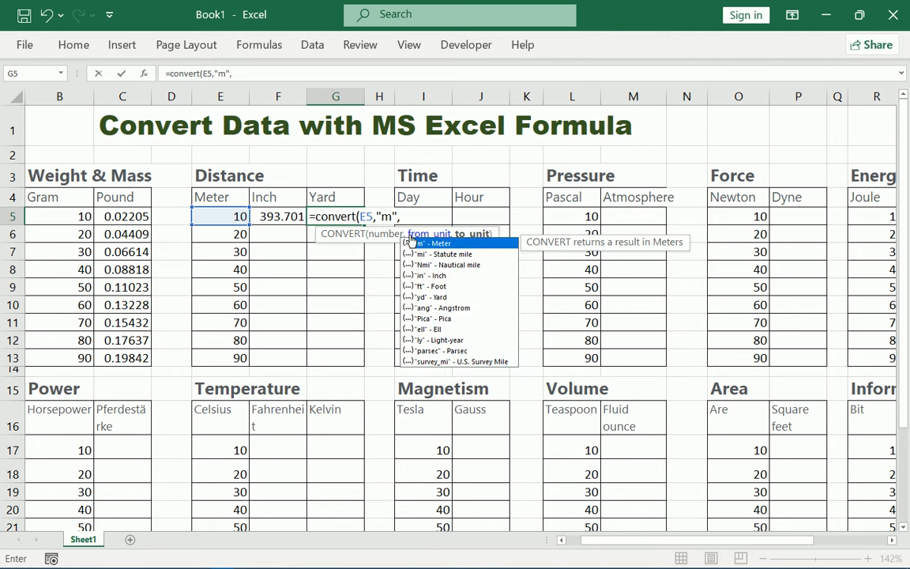
double_click(456, 297)
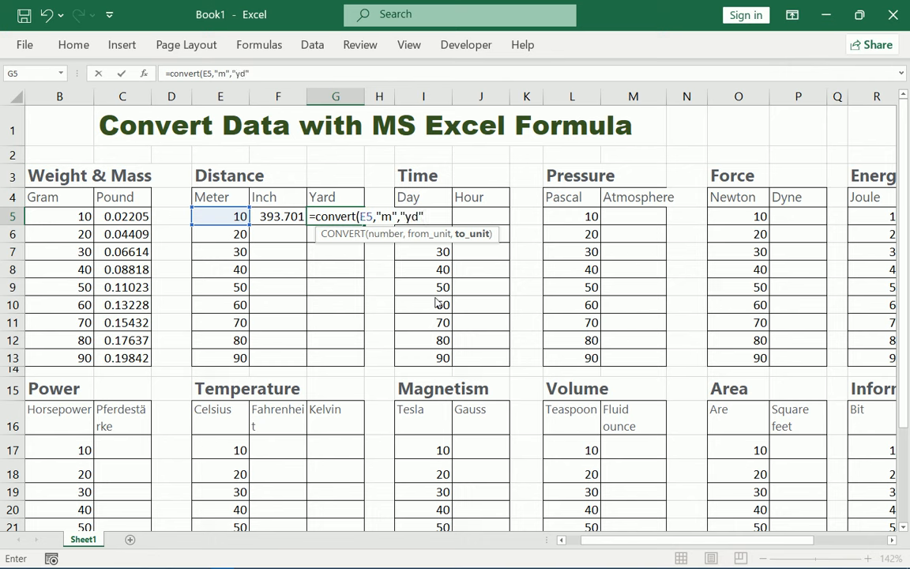
type(")")
key("Return")
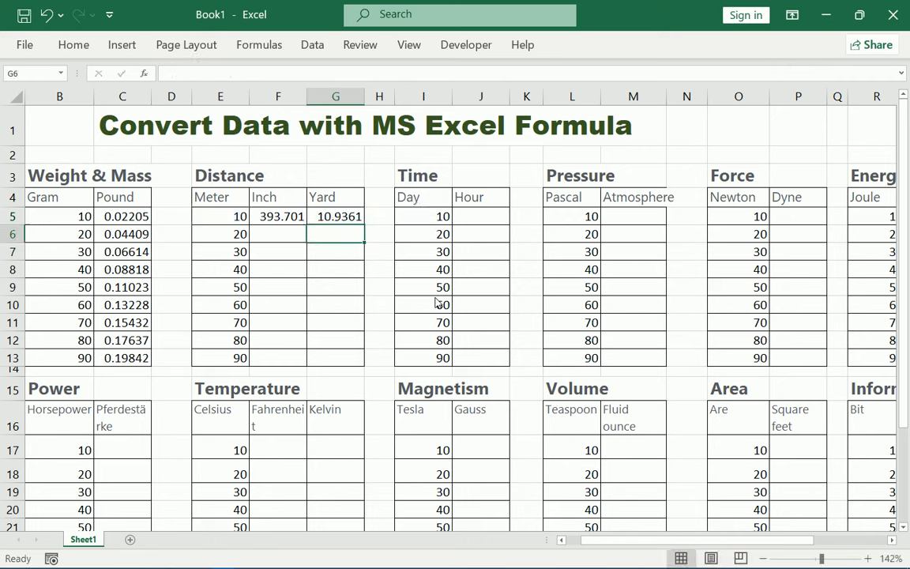
- Fill the Inch formula in F5 and the Yard formula in G5 down through row 13
left_click(298, 215)
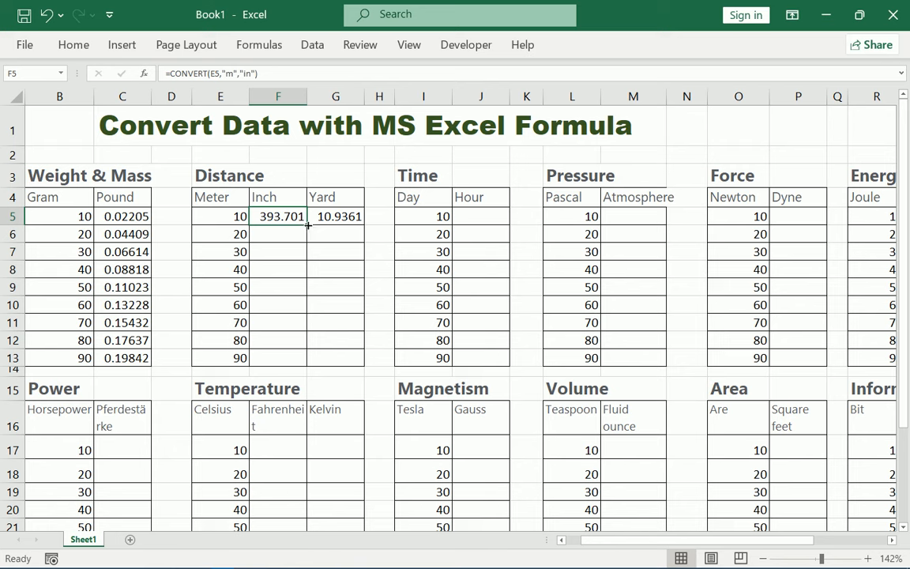
double_click(308, 224)
left_click(348, 217)
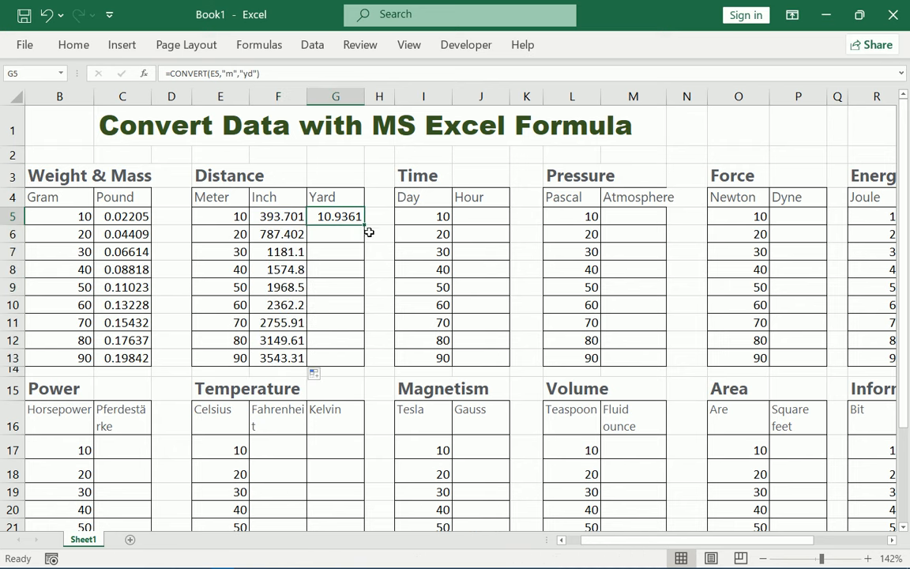
double_click(363, 225)
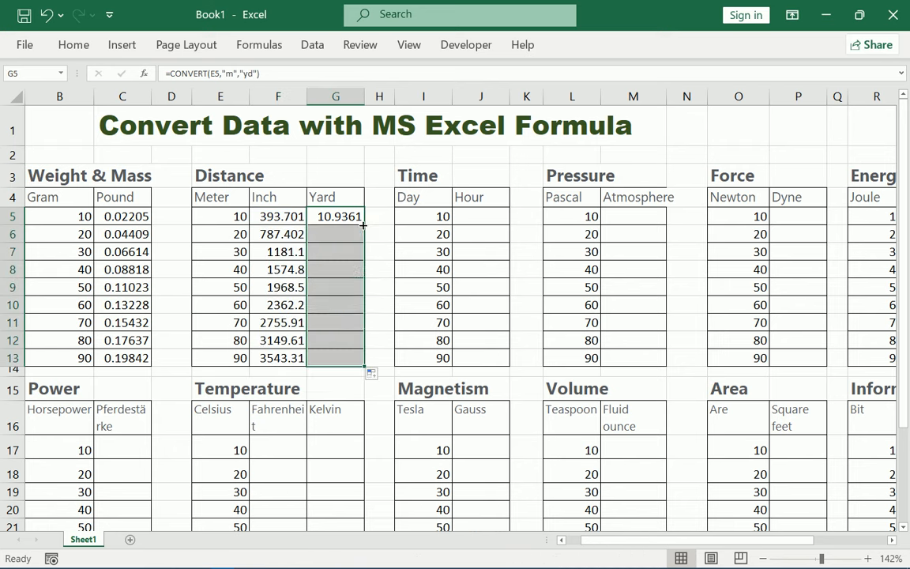
- Start a CONVERT formula in cell J5 under Hour, with I5 as the number followed by a comma
left_click(437, 216)
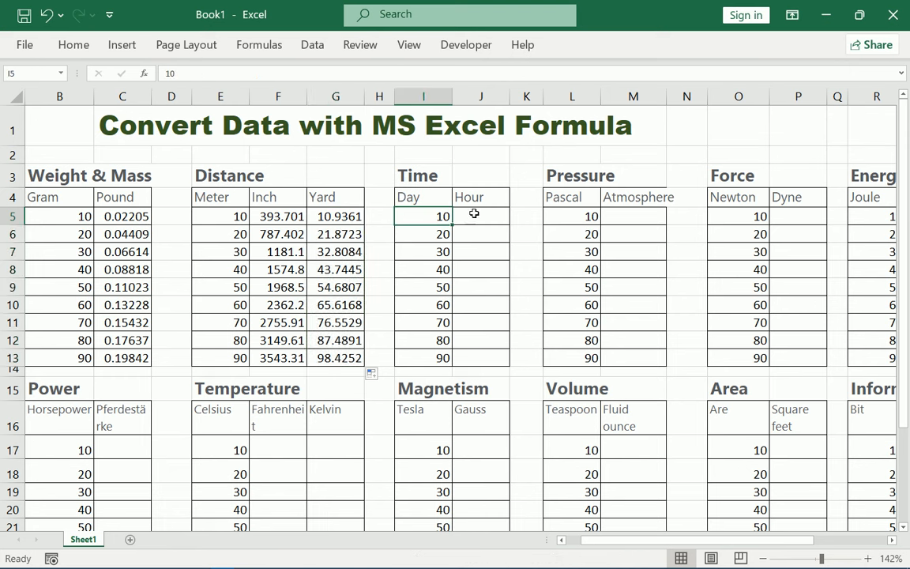
left_click(475, 214)
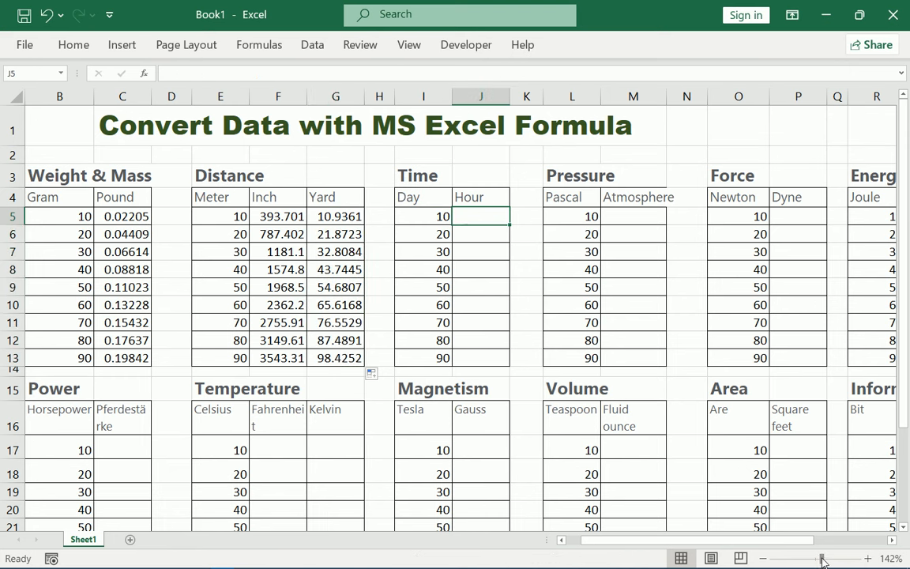
left_click_drag(822, 559, 824, 560)
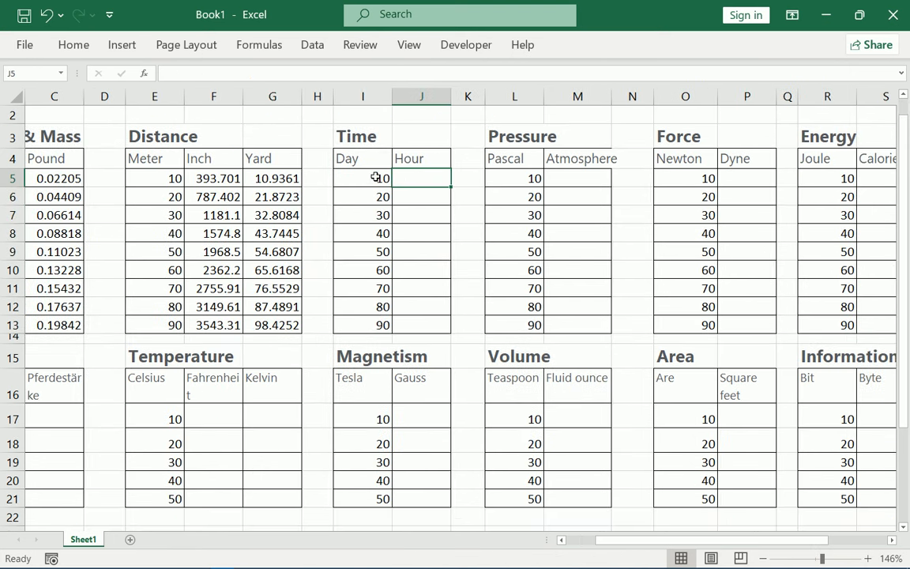
double_click(430, 177)
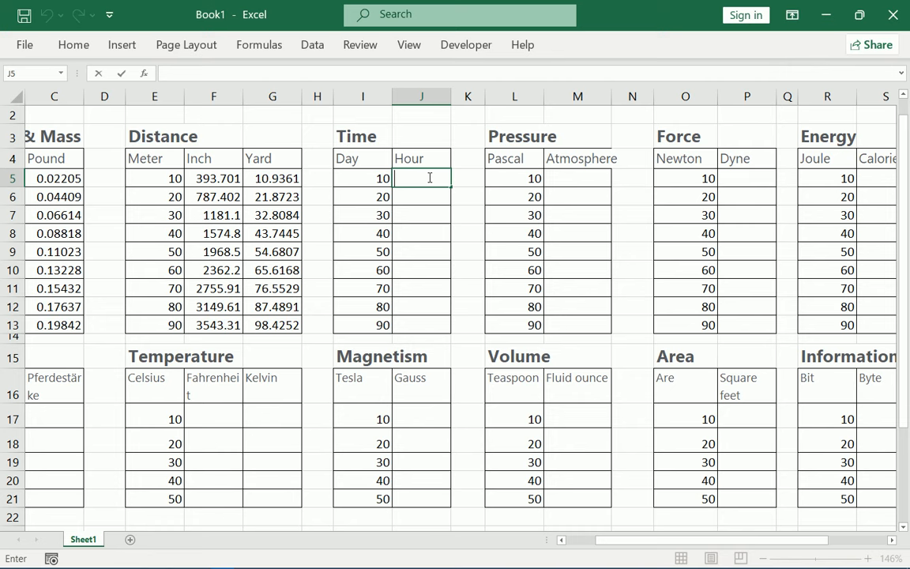
type("=convert")
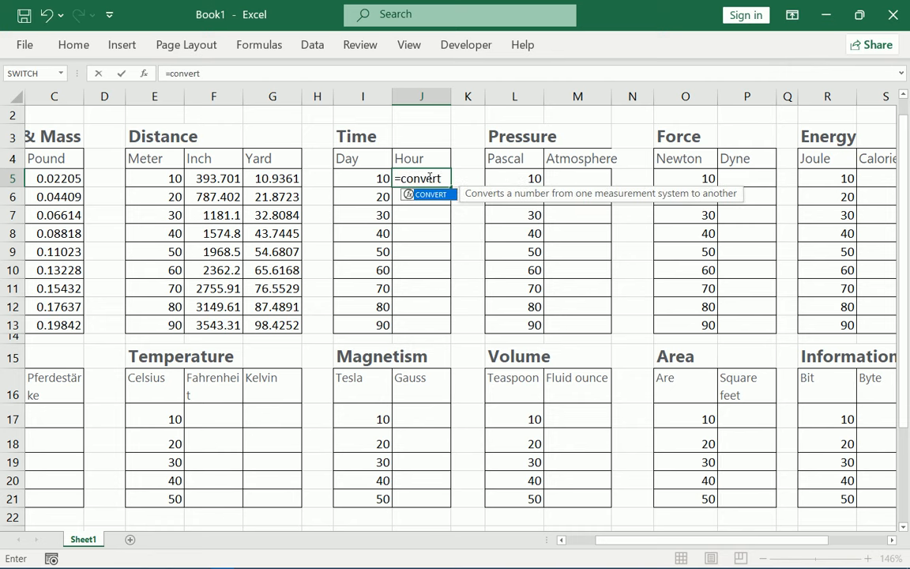
type("(")
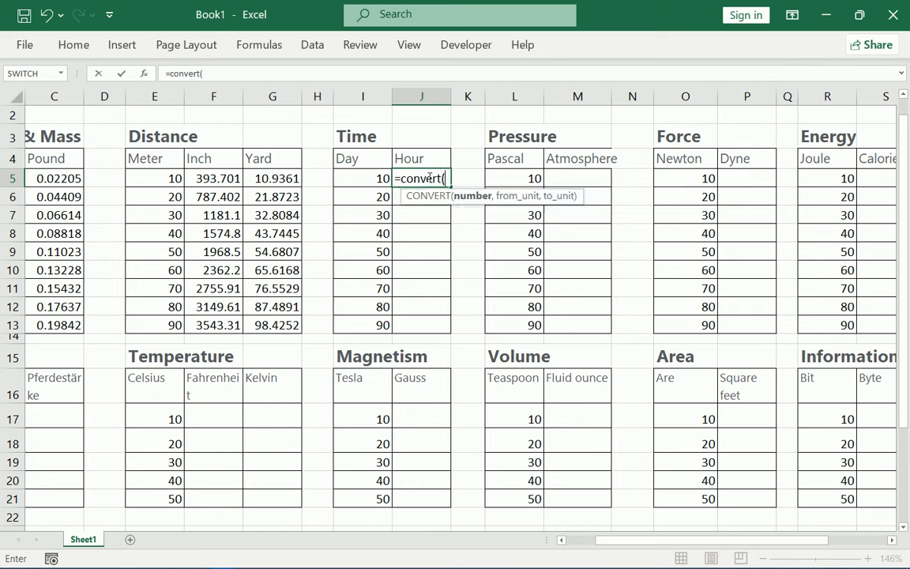
left_click(352, 177)
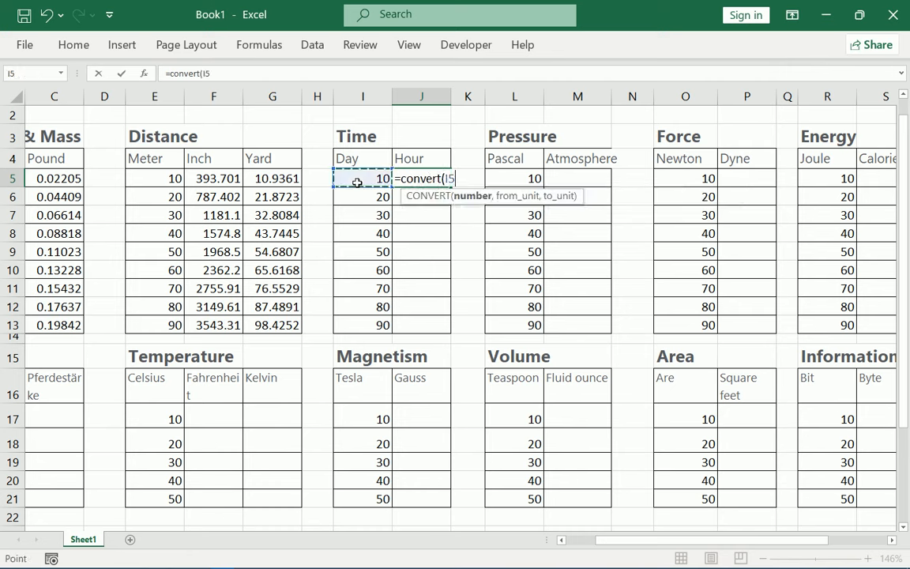
type(",")
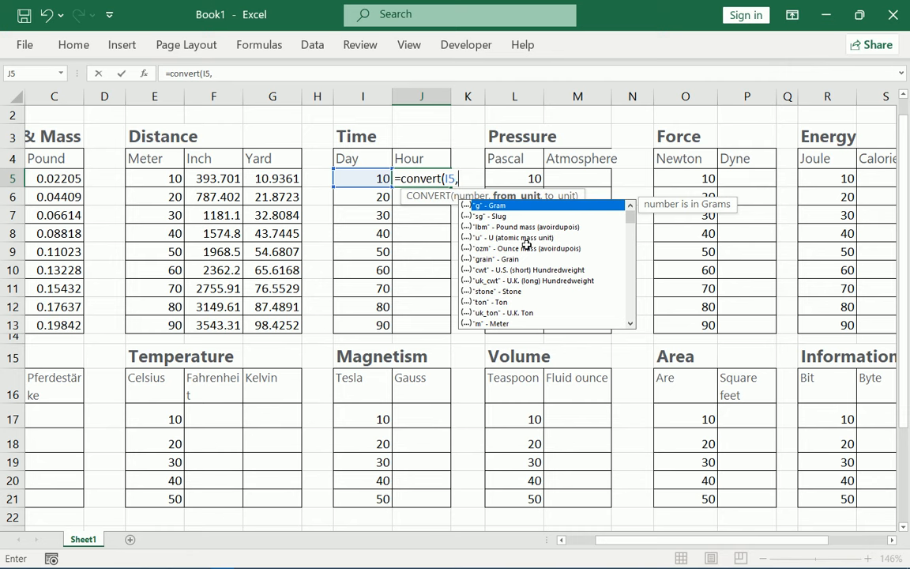
type("da")
scroll(525, 307, "down", 4)
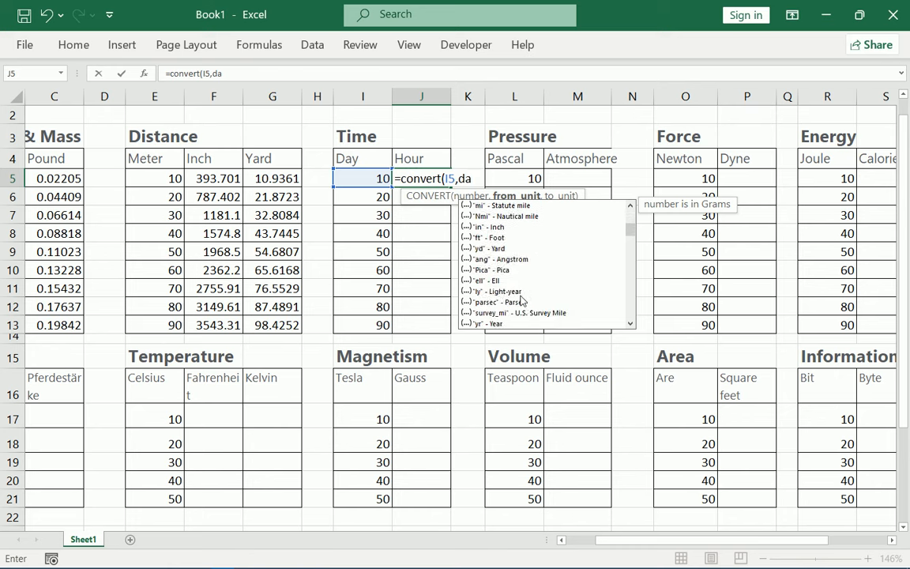
scroll(521, 301, "up", 1)
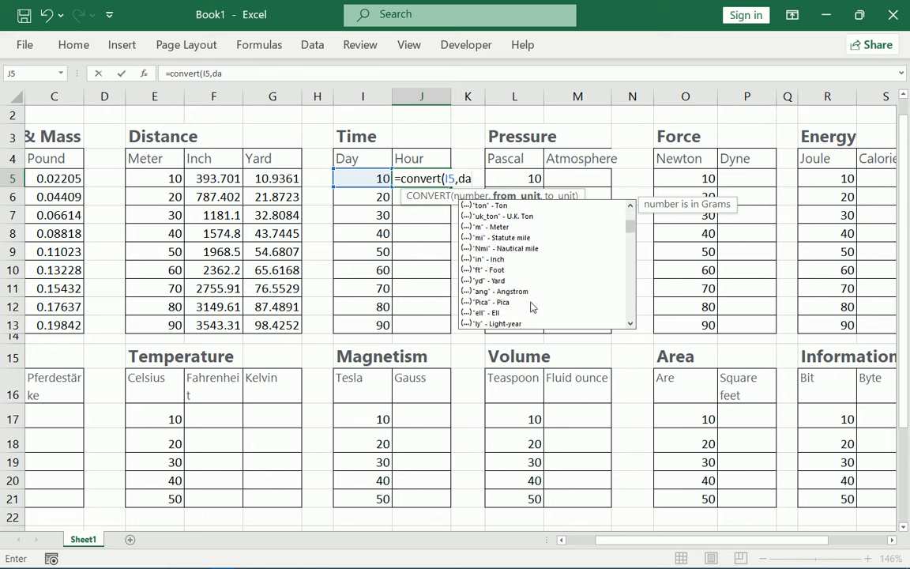
key("BackSpace")
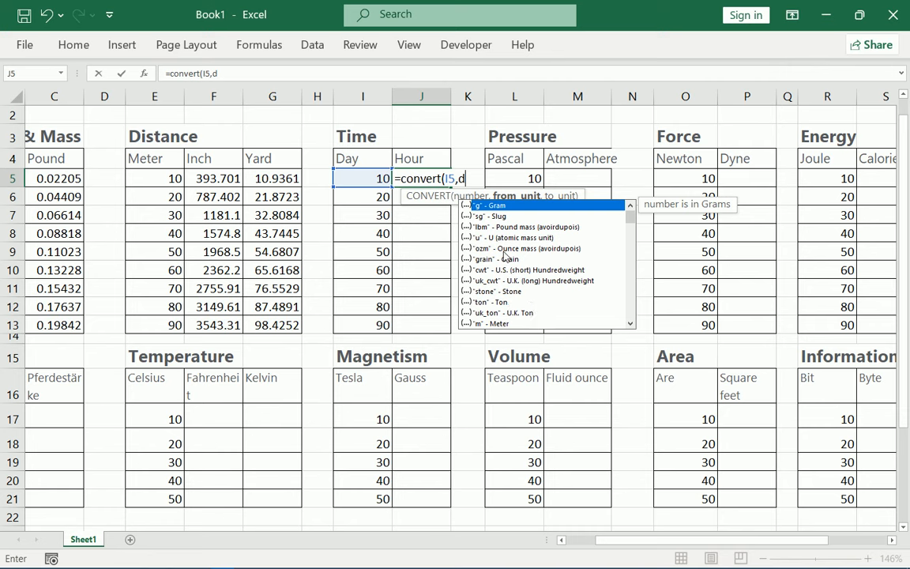
type("ay")
scroll(500, 276, "down", 2)
scroll(518, 312, "down", 1)
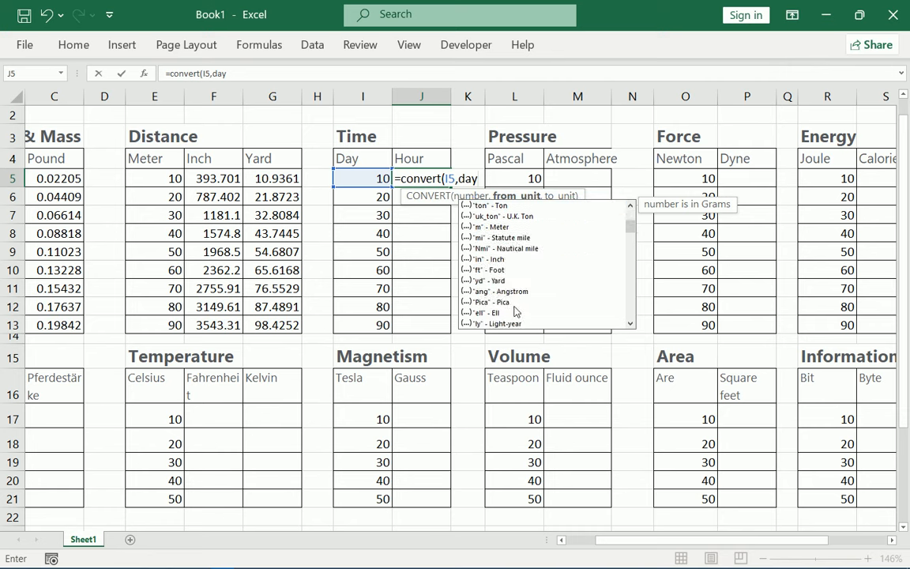
scroll(516, 310, "down", 2)
scroll(515, 309, "down", 2)
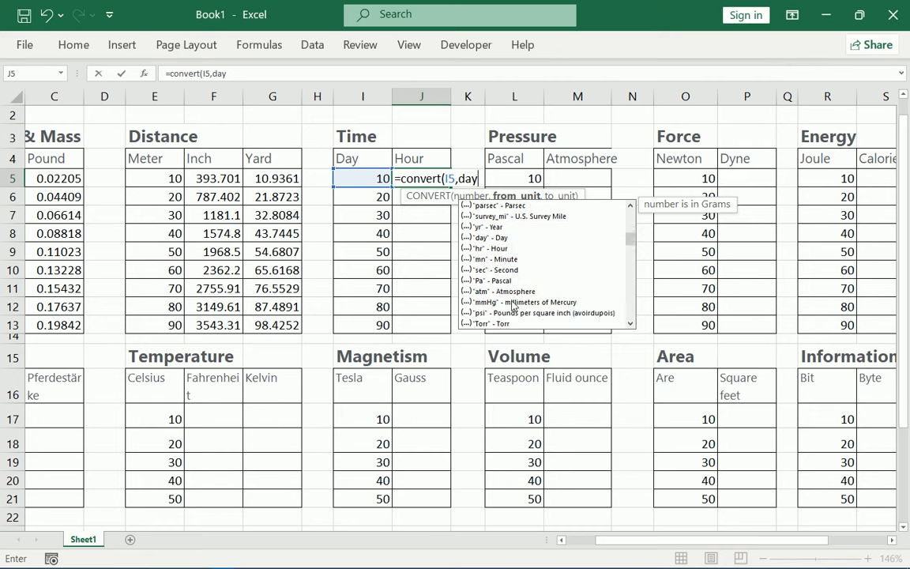
left_click(472, 292)
scroll(474, 297, "down", 4)
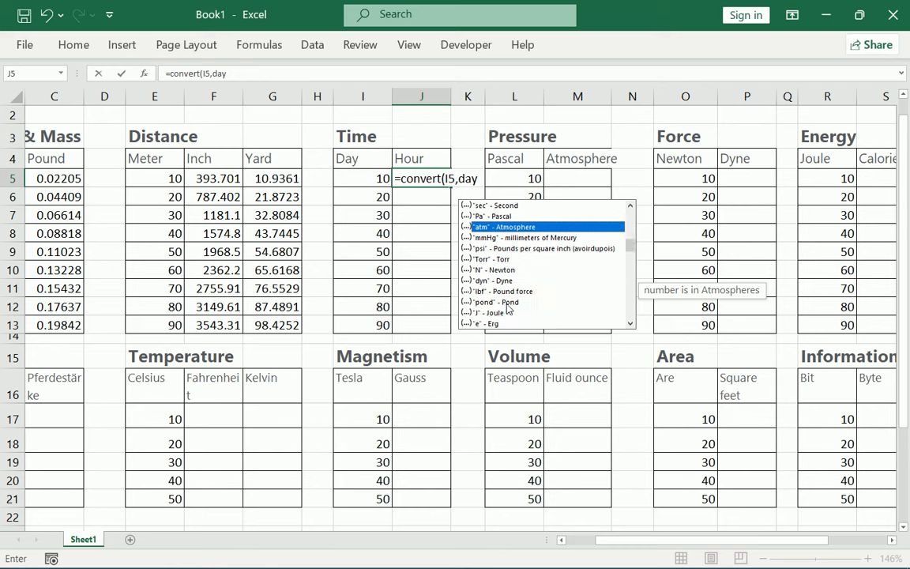
scroll(508, 309, "down", 1)
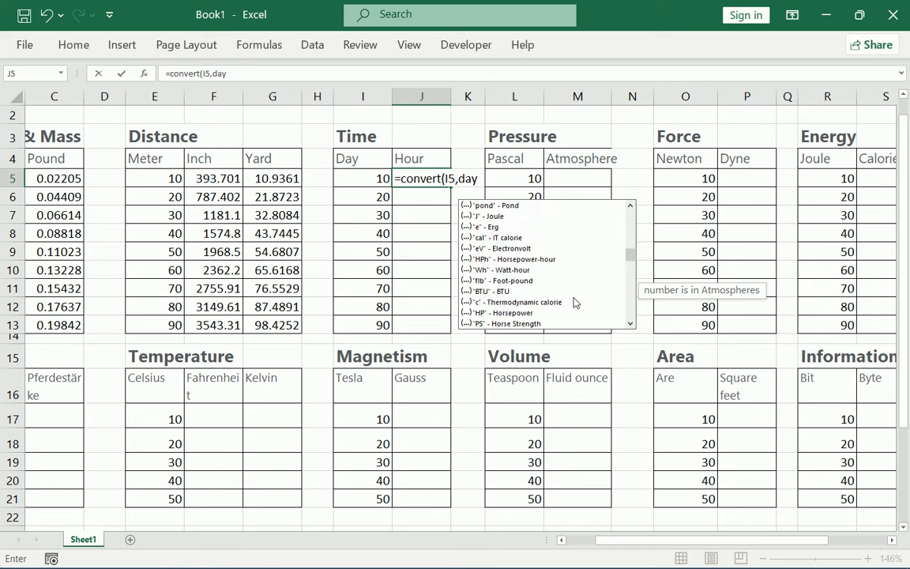
scroll(631, 263, "down", 1)
left_click_drag(631, 263, 609, 218)
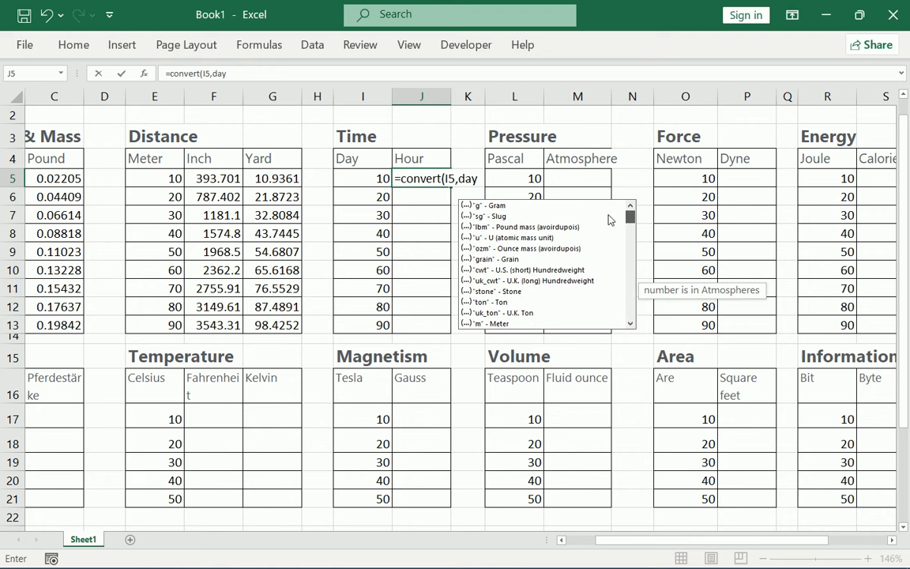
scroll(610, 238, "down", 9)
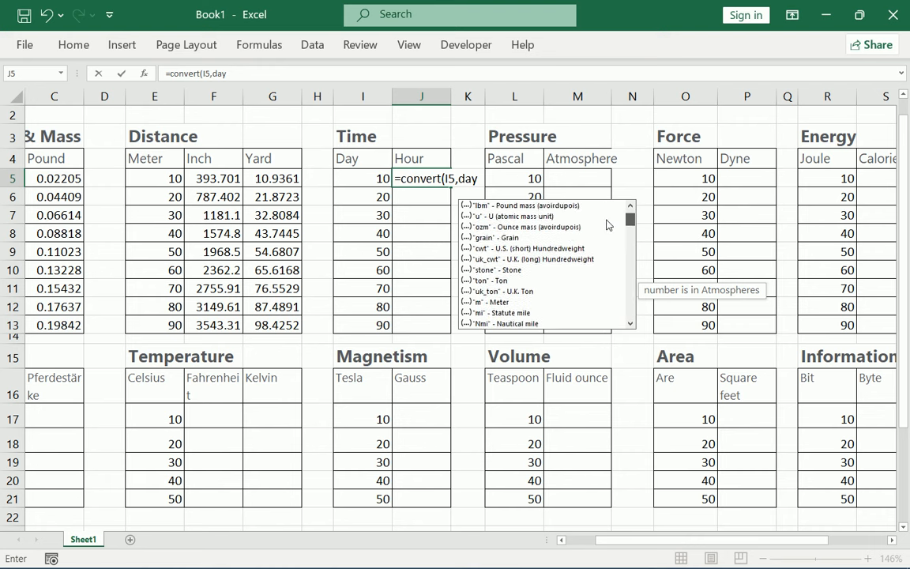
left_click(592, 269)
left_click_drag(479, 183, 469, 188)
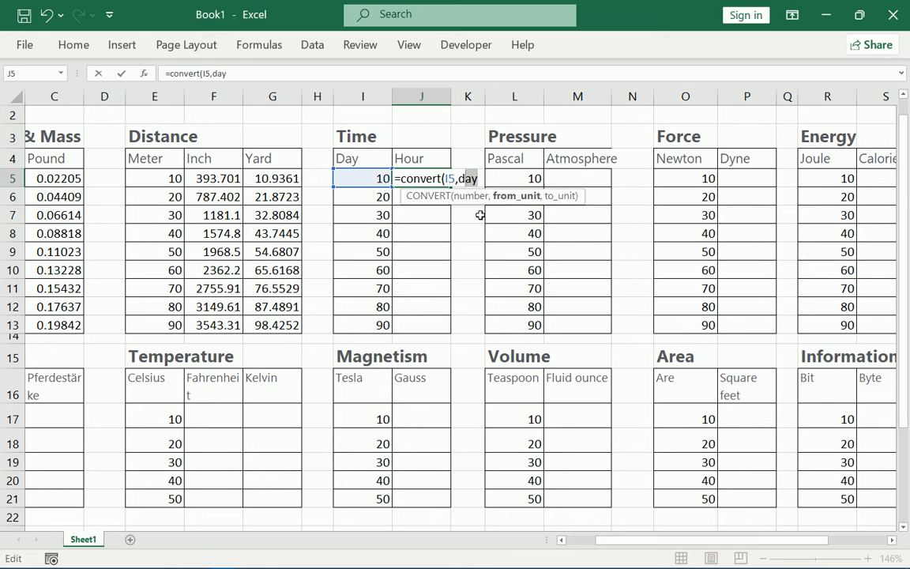
key("BackSpace")
key("BackSpace")
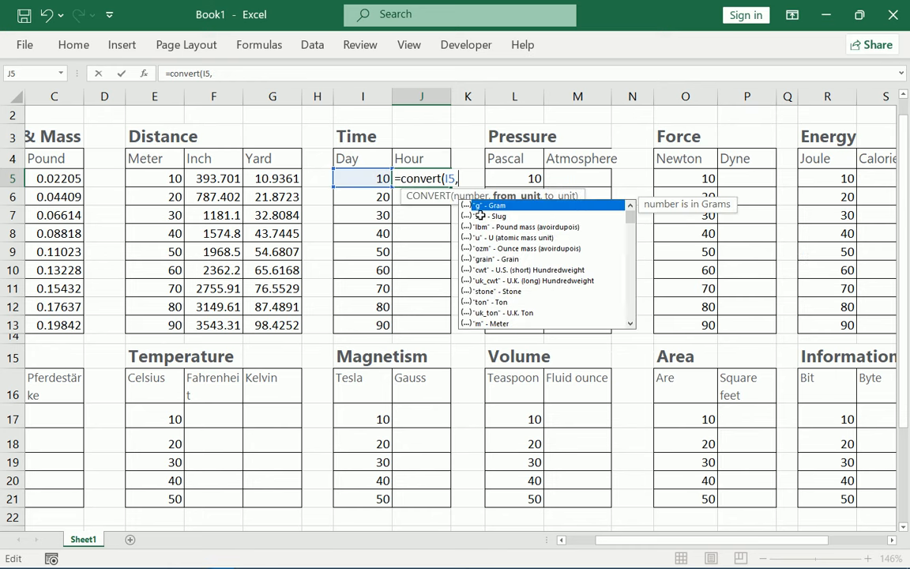
- Set "day" as the from-unit of the J5 CONVERT formula, followed by a comma
type("\"")
key("BackSpace")
scroll(523, 304, "down", 3)
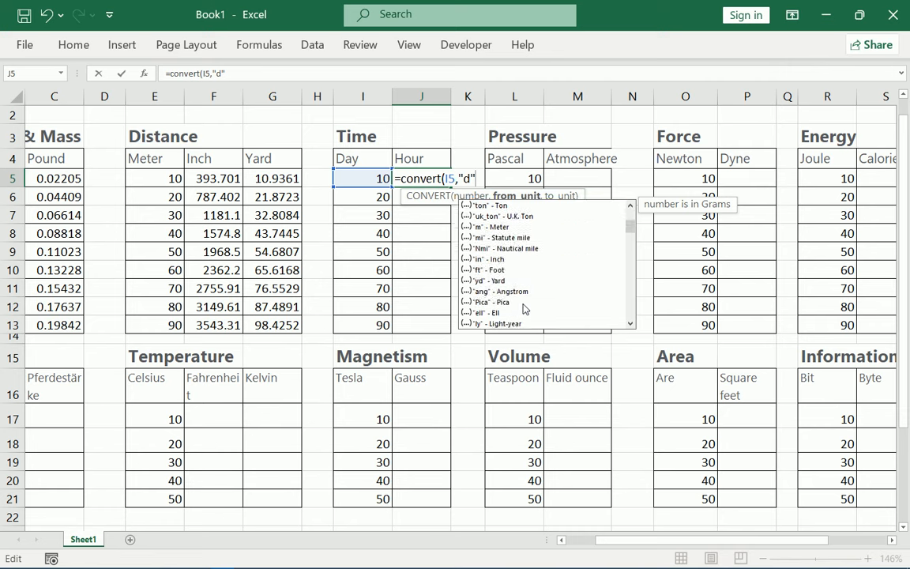
scroll(498, 287, "down", 1)
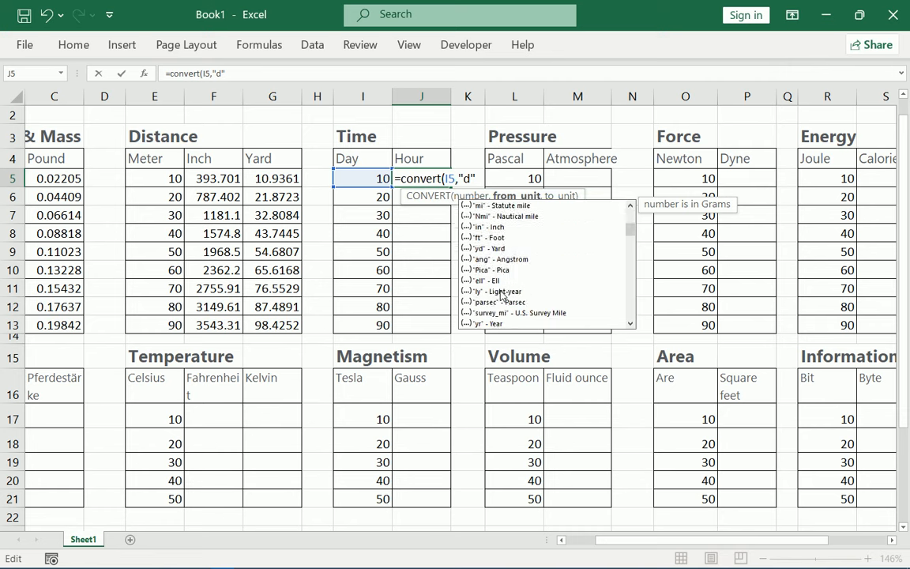
scroll(529, 305, "down", 1)
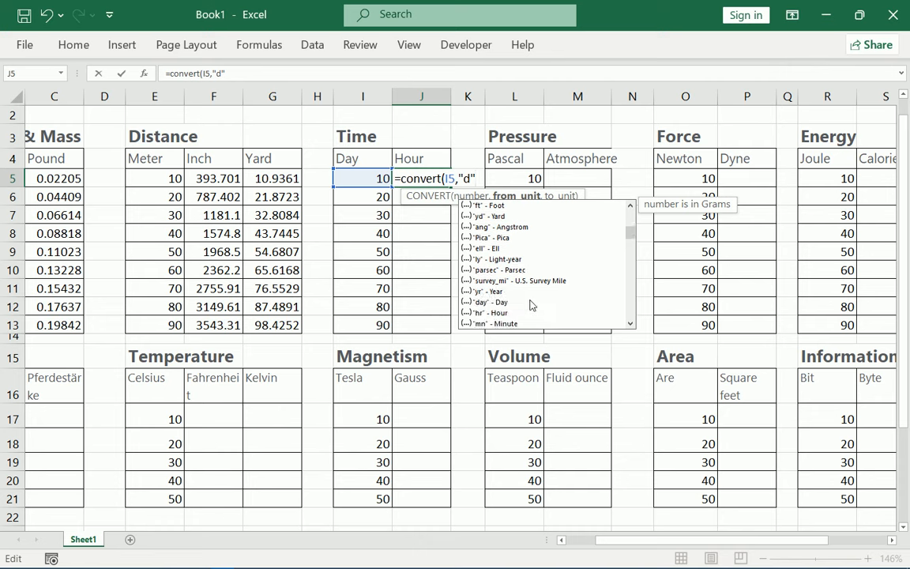
left_click(501, 302)
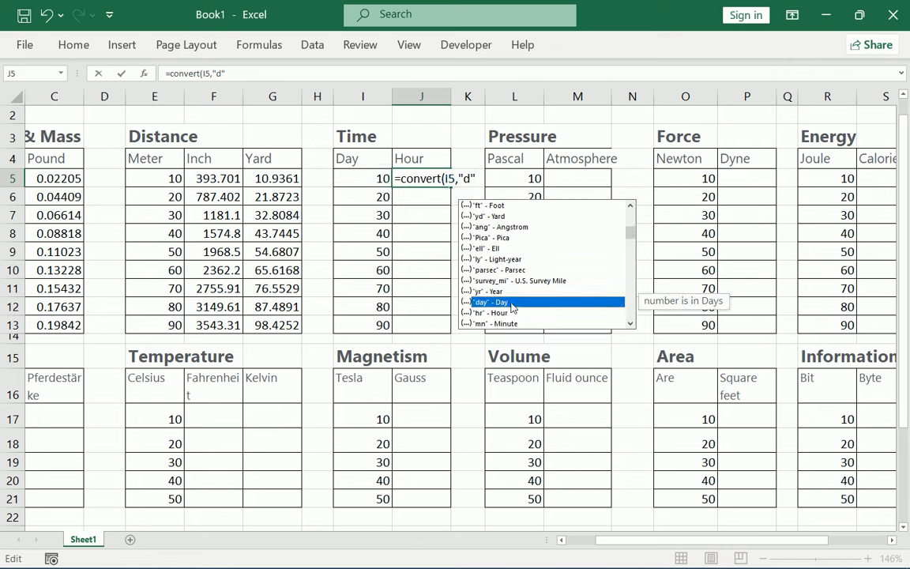
double_click(512, 304)
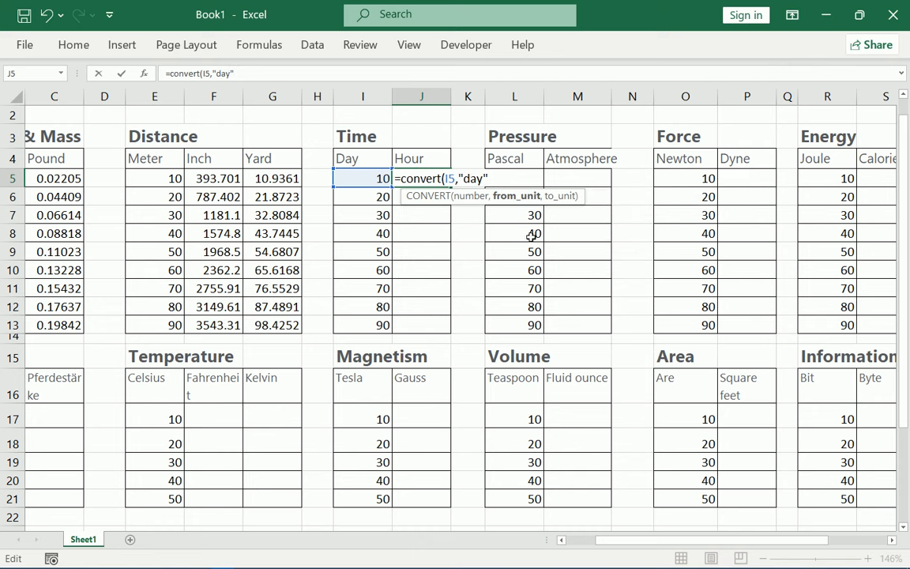
type(",")
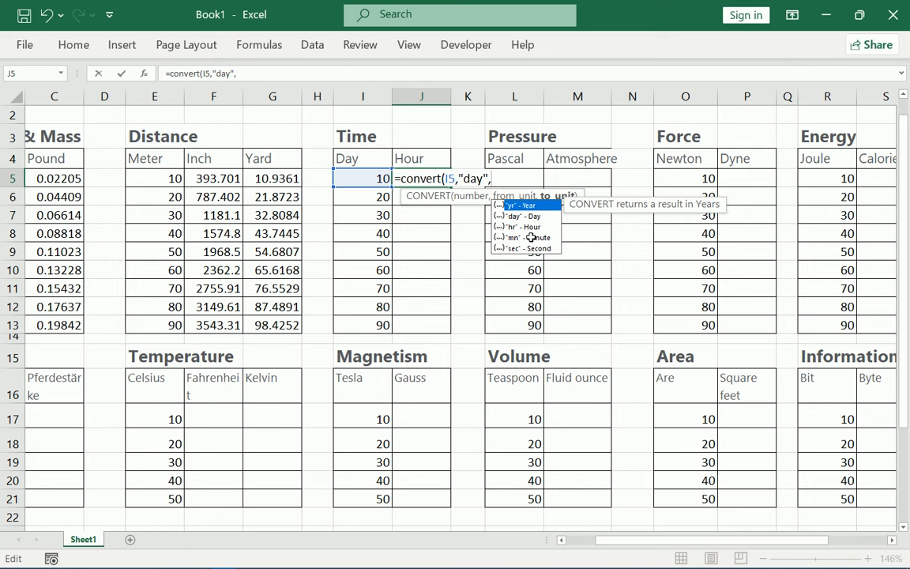
- Complete the J5 formula as =CONVERT(I5,"day","hr") and fill it down the Hour column through row 13
type("\"H")
double_click(528, 228)
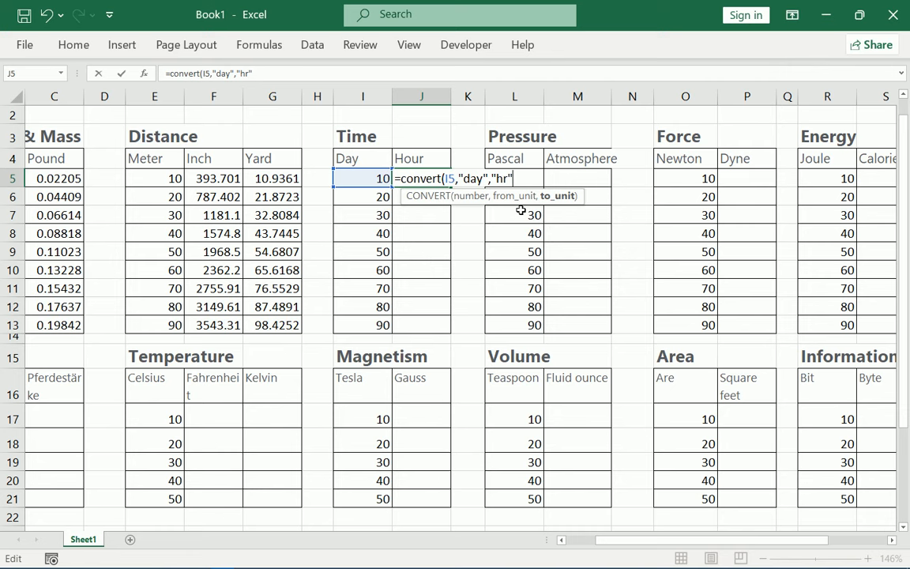
type(")")
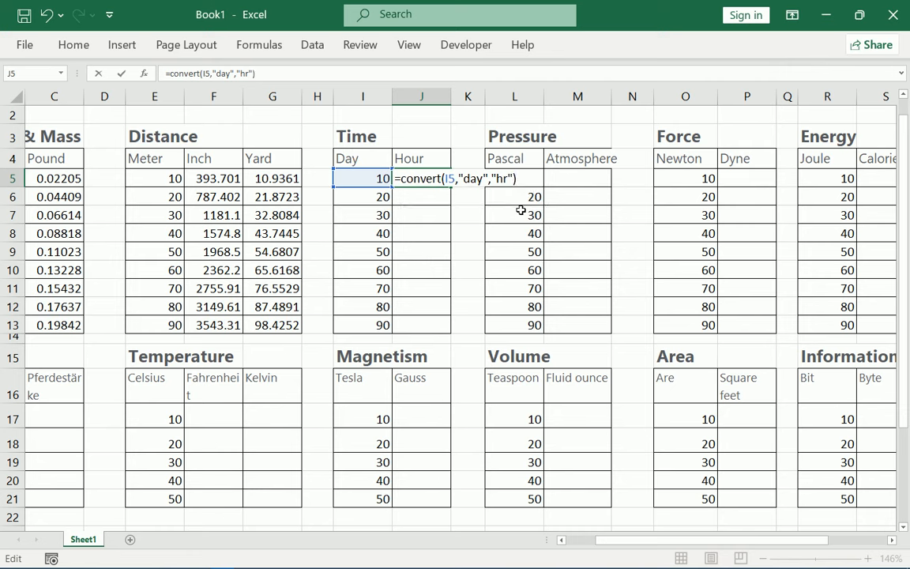
key("Return")
left_click(439, 178)
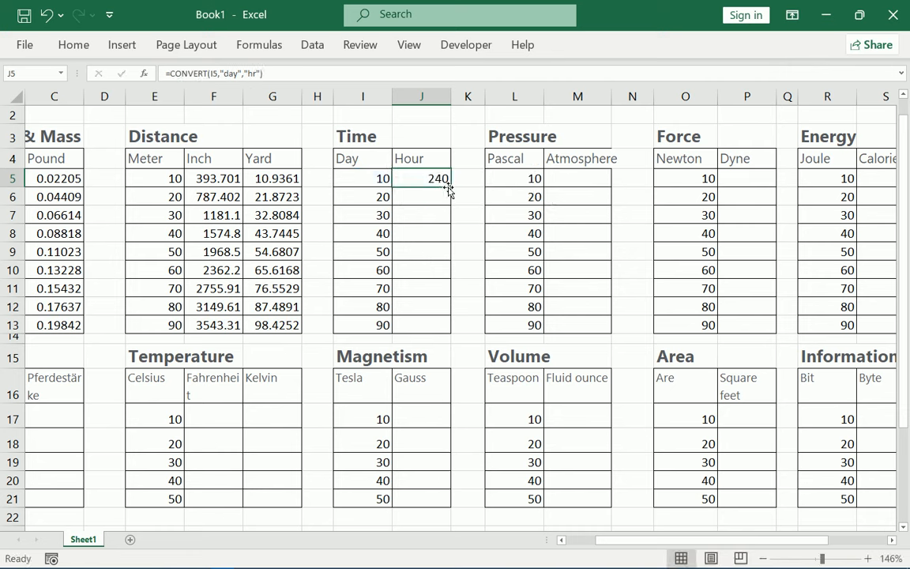
double_click(449, 187)
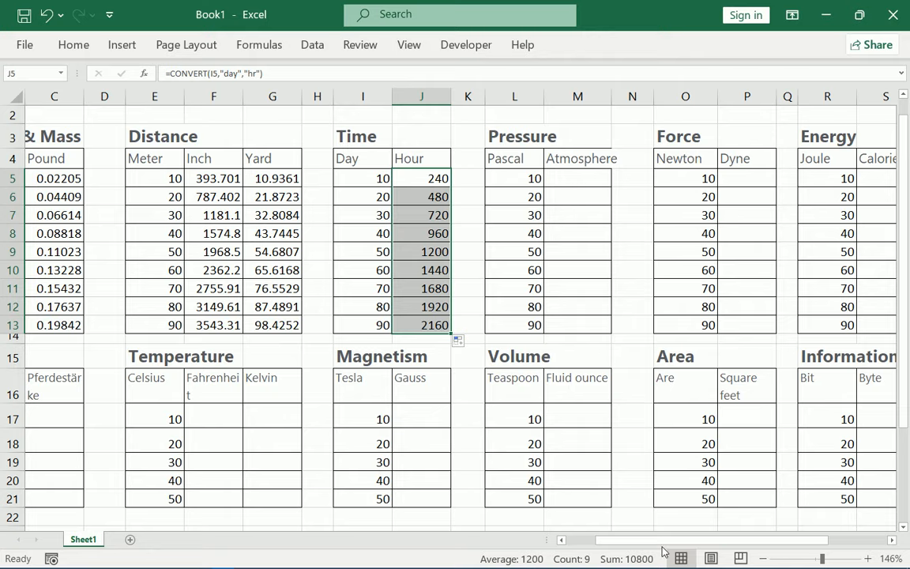
- Start a CONVERT formula in cell M5 under Atmosphere, with L5 as the number followed by a comma
left_click_drag(660, 540, 704, 540)
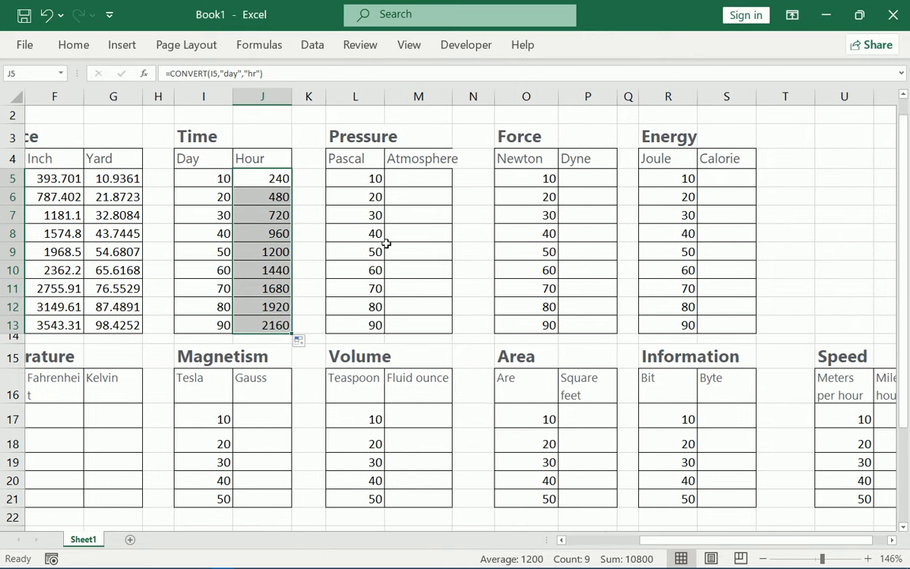
left_click(406, 177)
double_click(411, 178)
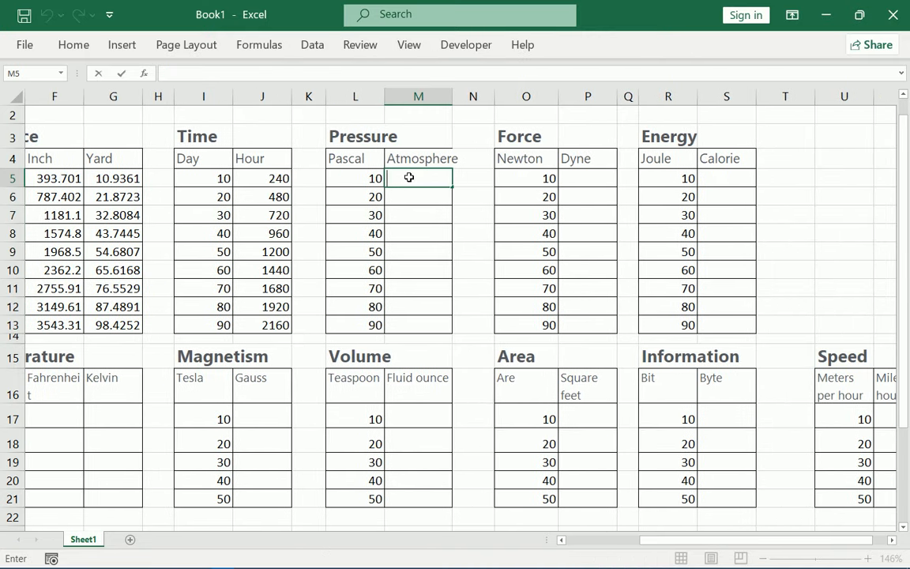
type("=c")
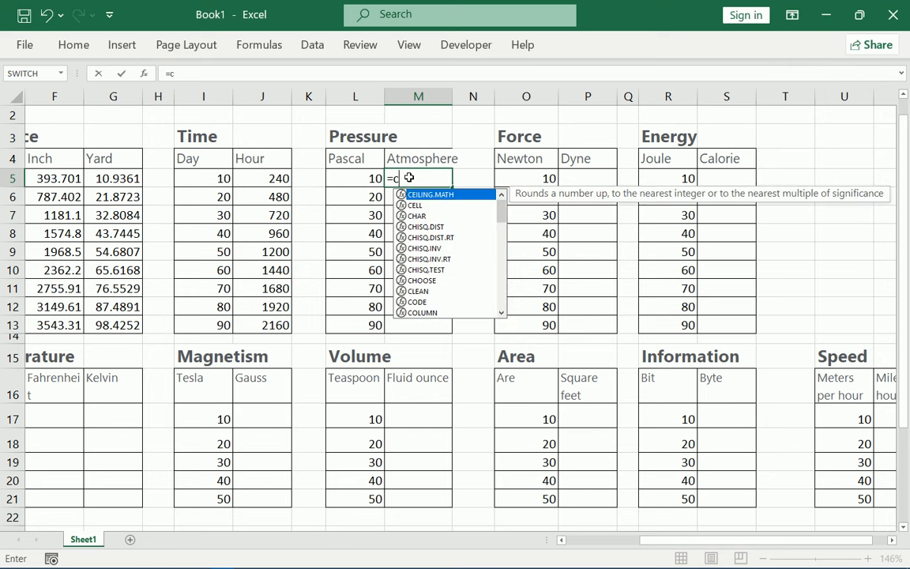
type("onvert")
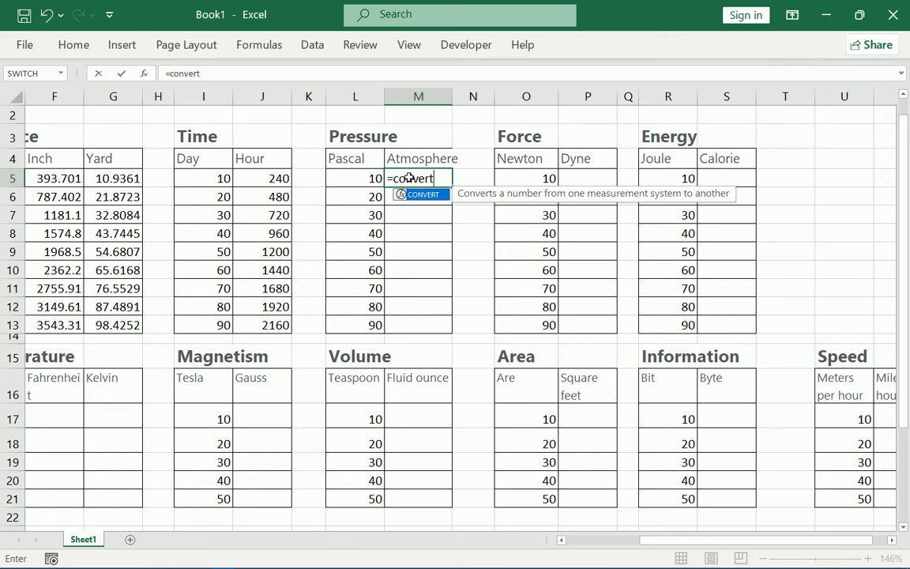
type("(")
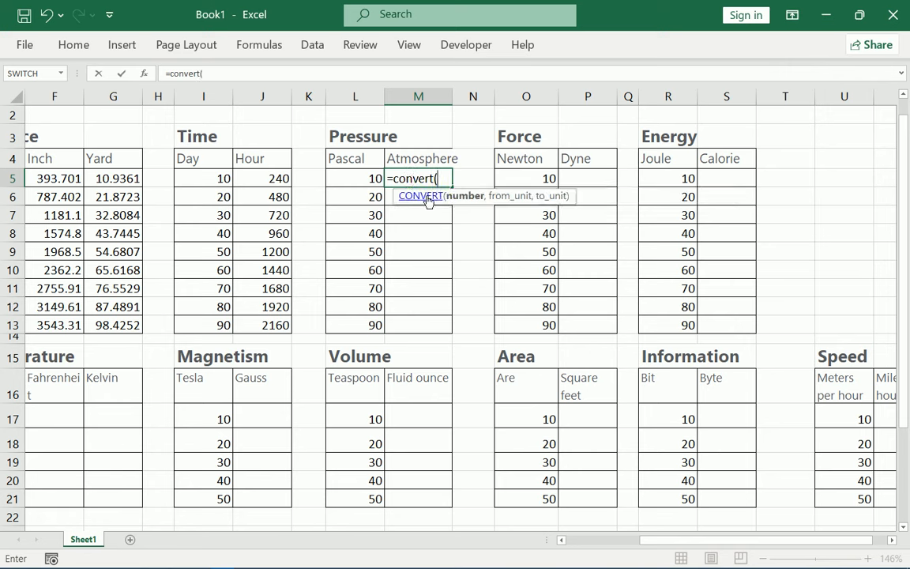
left_click(366, 179)
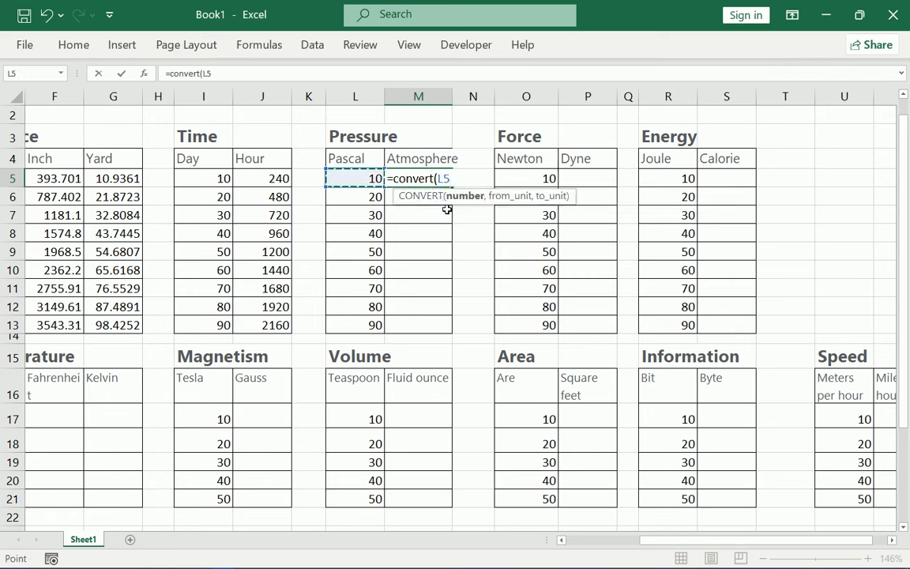
type(",")
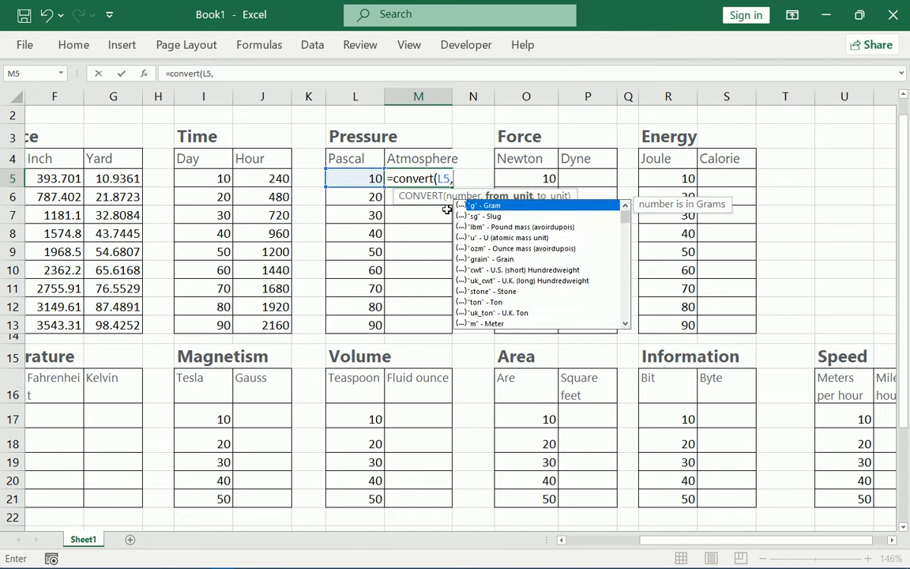
- Set "Pa" (Pascal) as the from-unit of the M5 formula, followed by a comma
type("\"pascal")
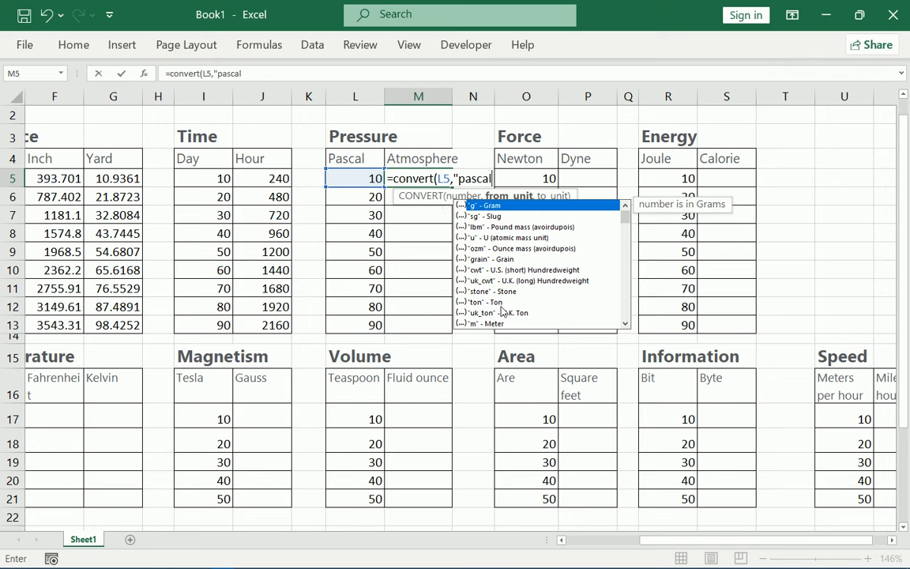
scroll(502, 310, "down", 2)
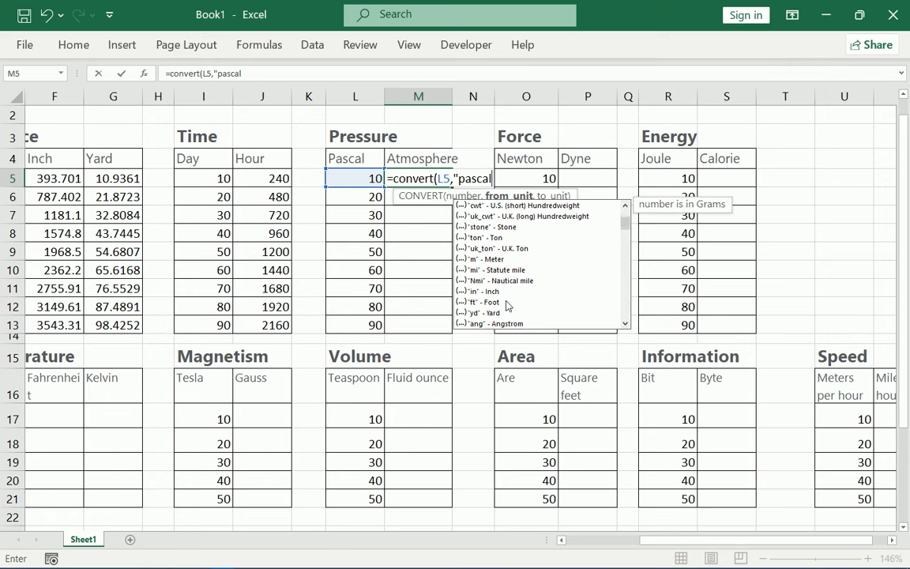
scroll(514, 296, "down", 1)
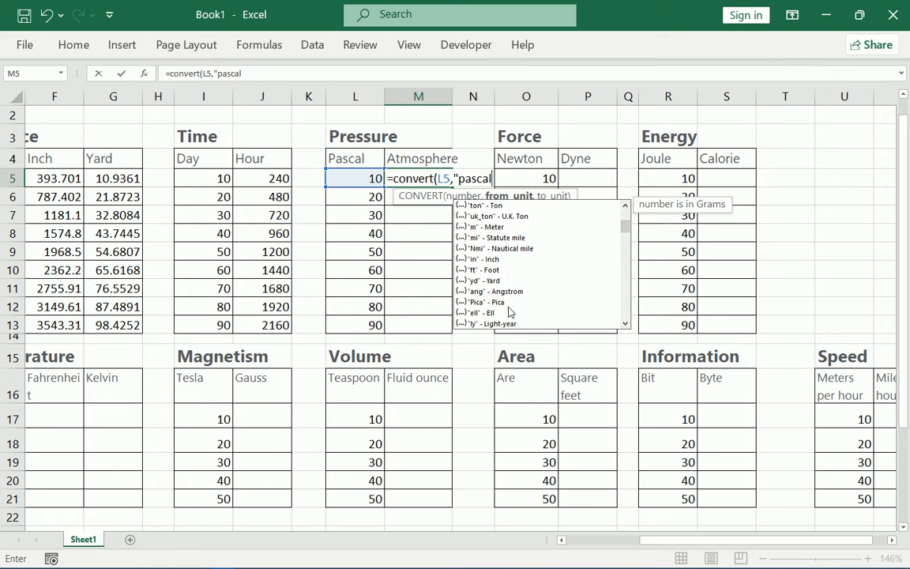
scroll(509, 309, "down", 4)
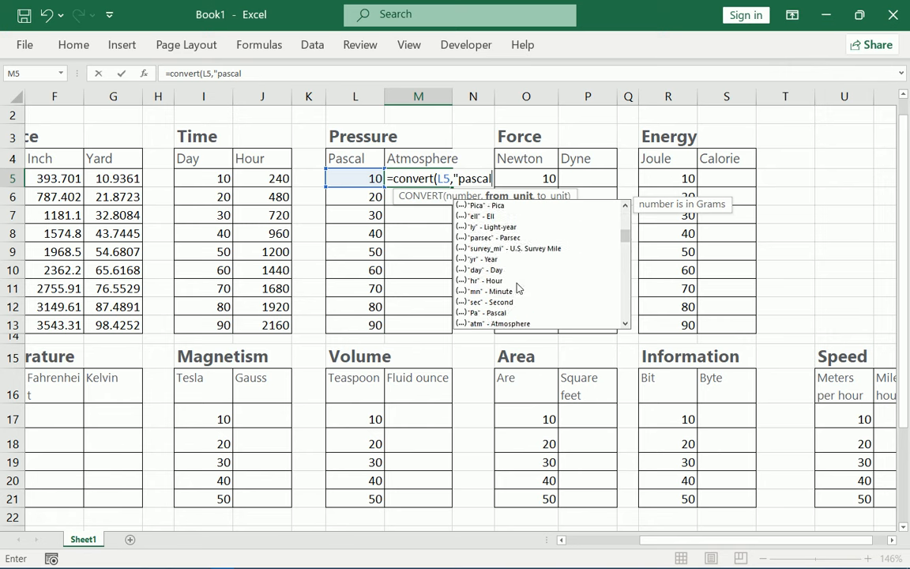
double_click(490, 281)
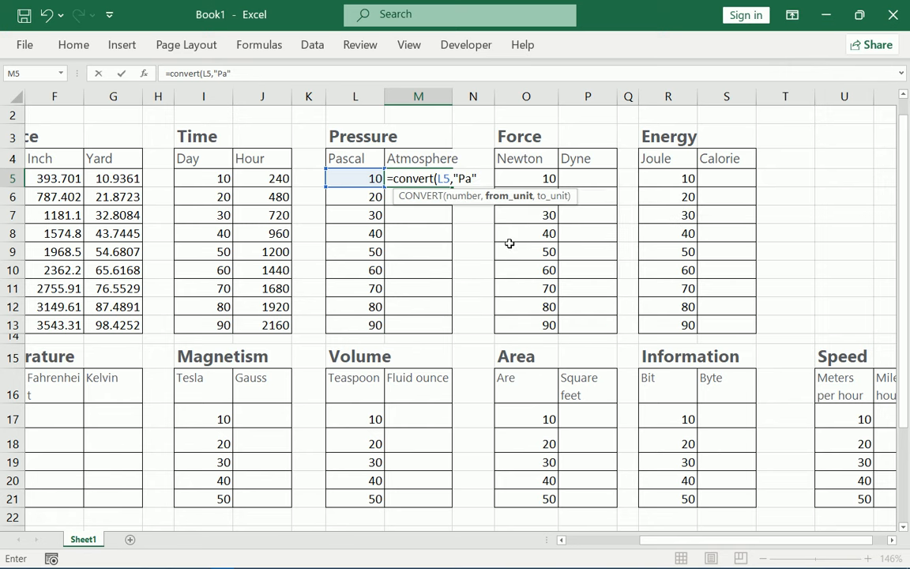
type(",")
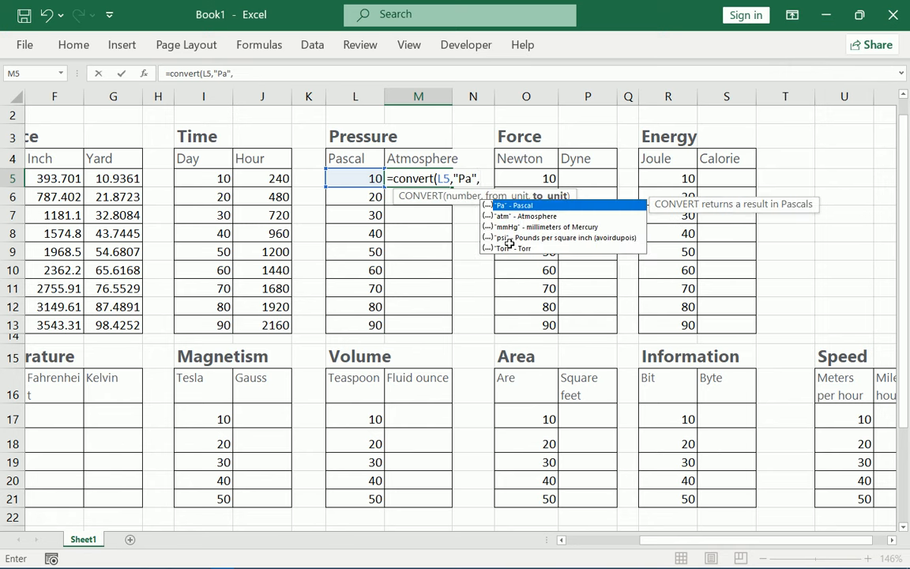
- Complete the M5 formula as =CONVERT(L5,"Pa","atm") and enter it
type("\"")
left_click(529, 217)
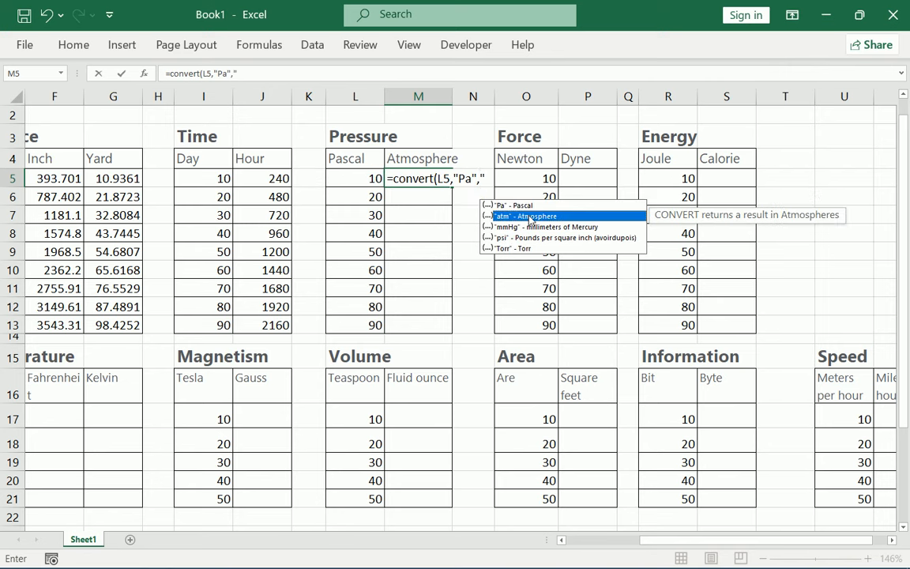
double_click(531, 216)
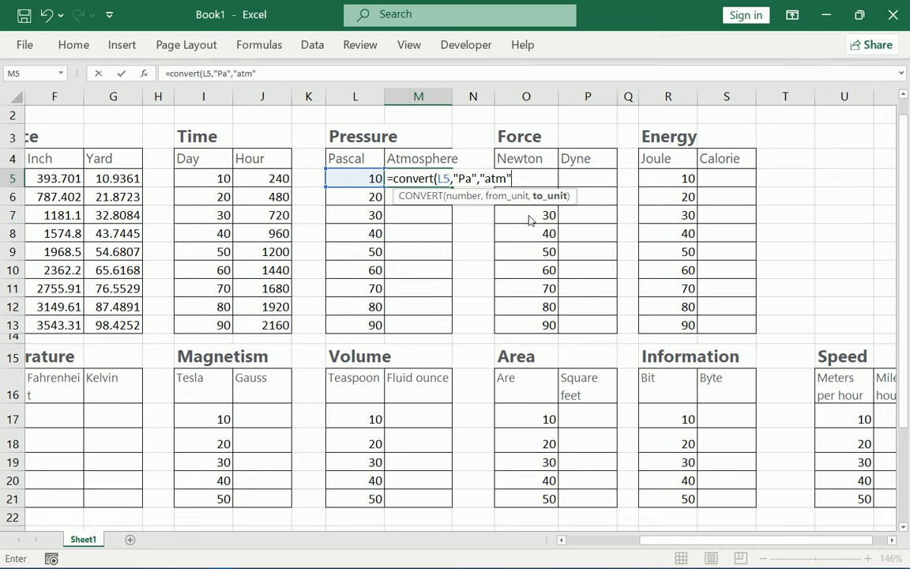
type(")")
key("Return")
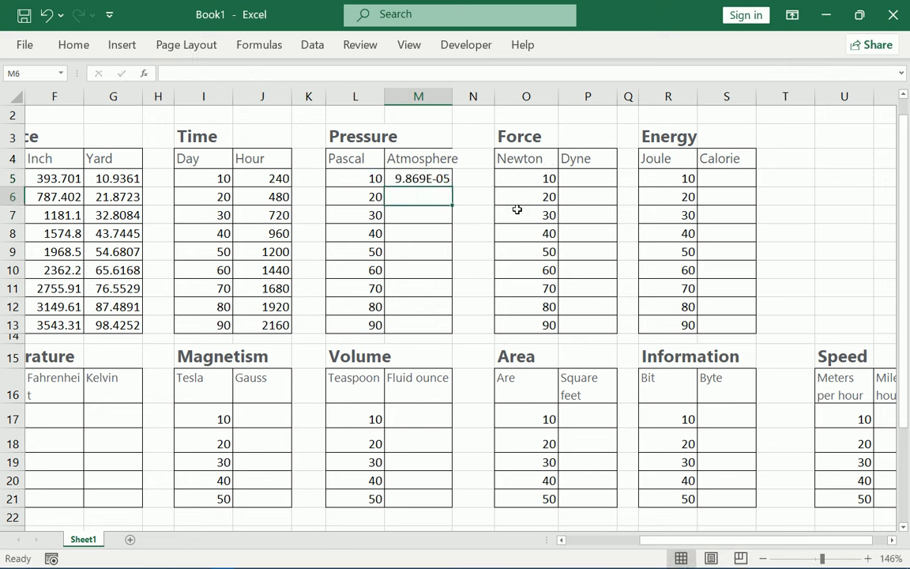
- Fill the Atmosphere formula in M5 down through row 13 and widen column M to fit its header
left_click(448, 179)
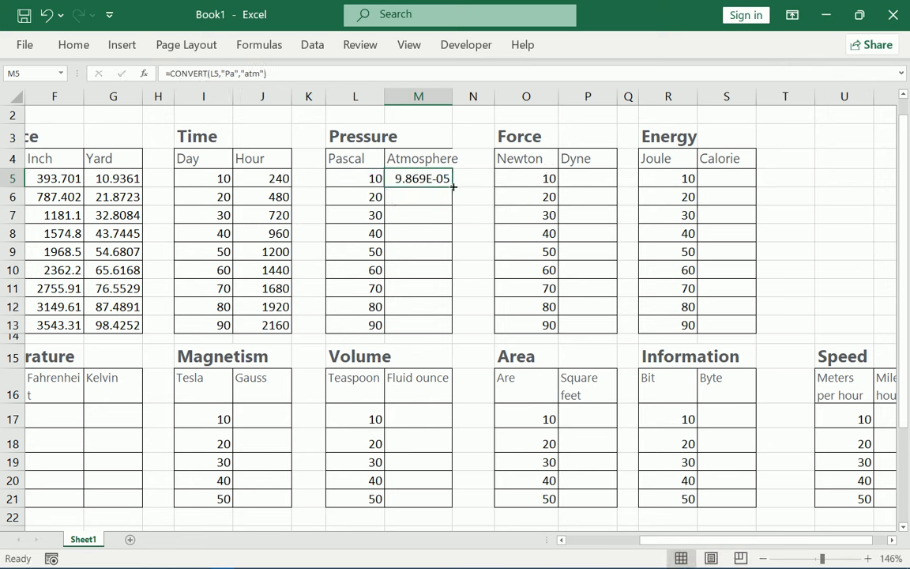
left_click_drag(453, 187, 454, 187)
double_click(454, 188)
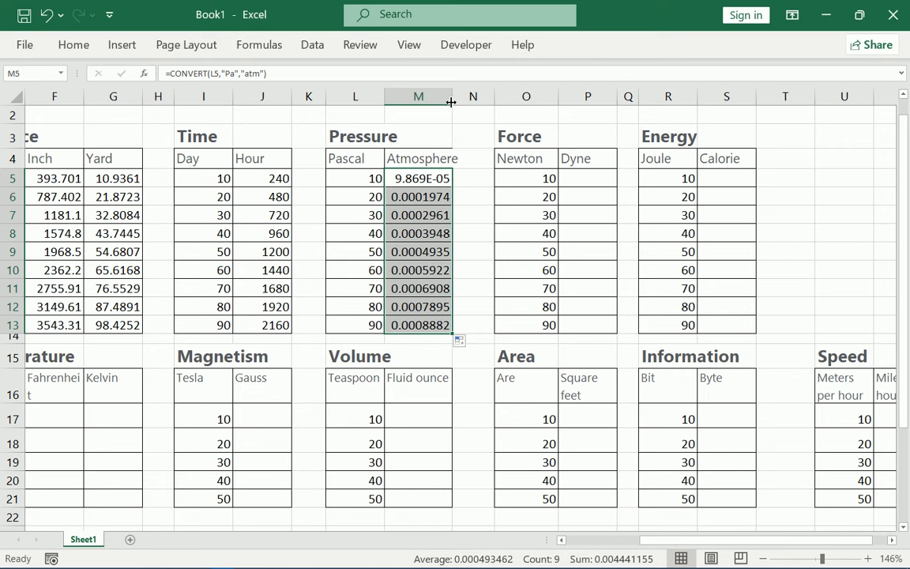
left_click_drag(452, 95, 459, 96)
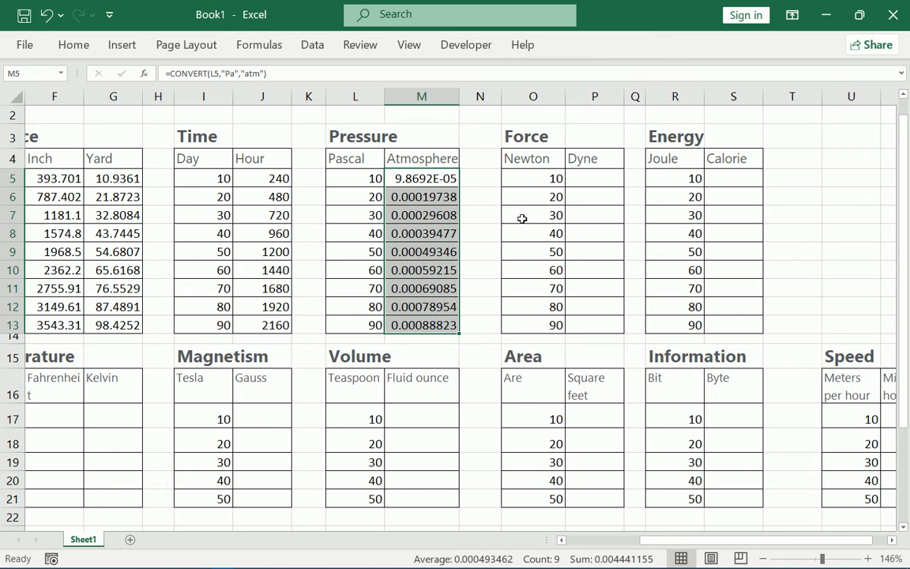
- Start a CONVERT formula in cell P5 under Dyne, with O5 as the number followed by a comma
left_click(545, 181)
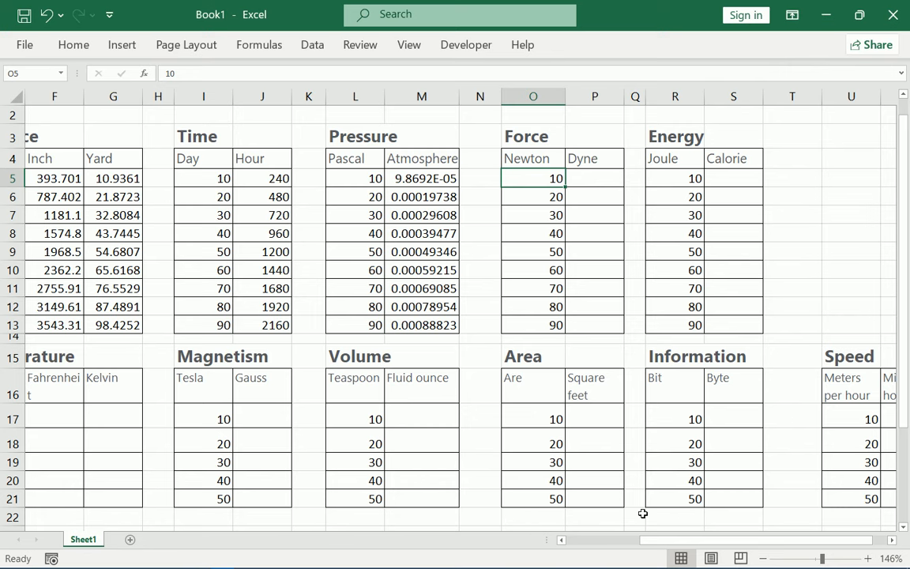
double_click(582, 181)
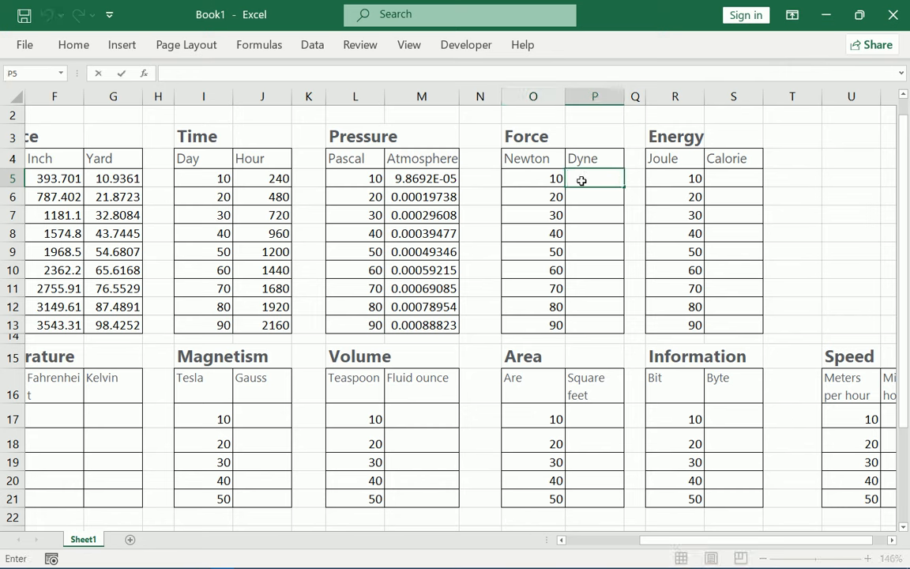
type("=convert")
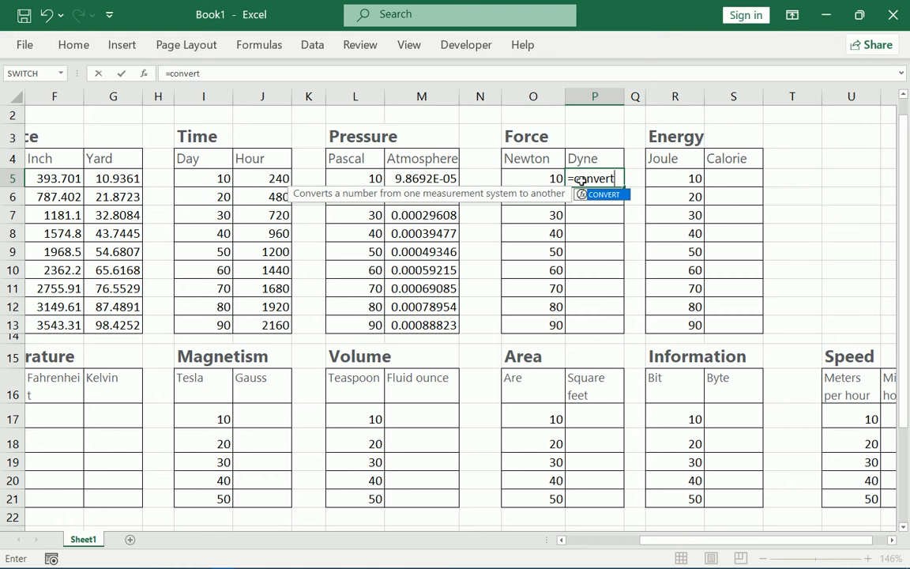
type("(")
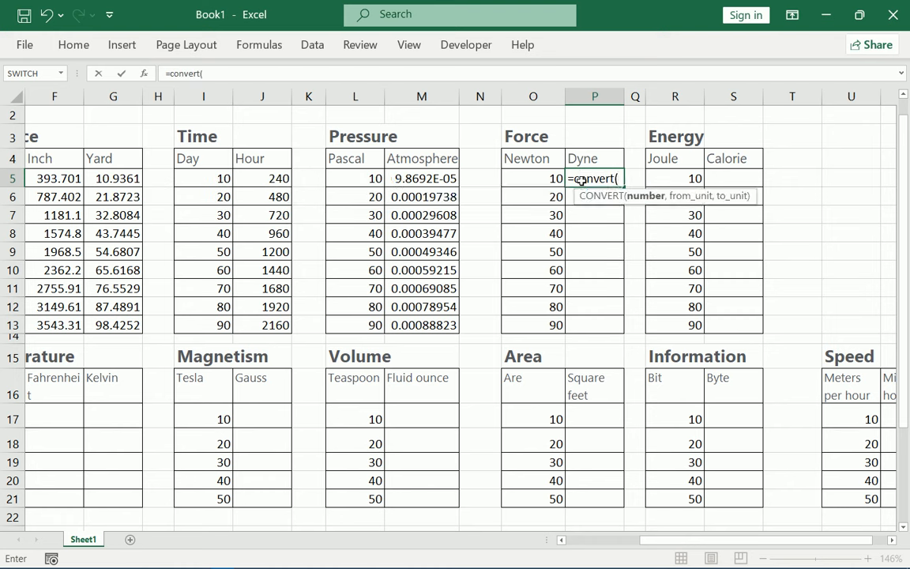
left_click(521, 180)
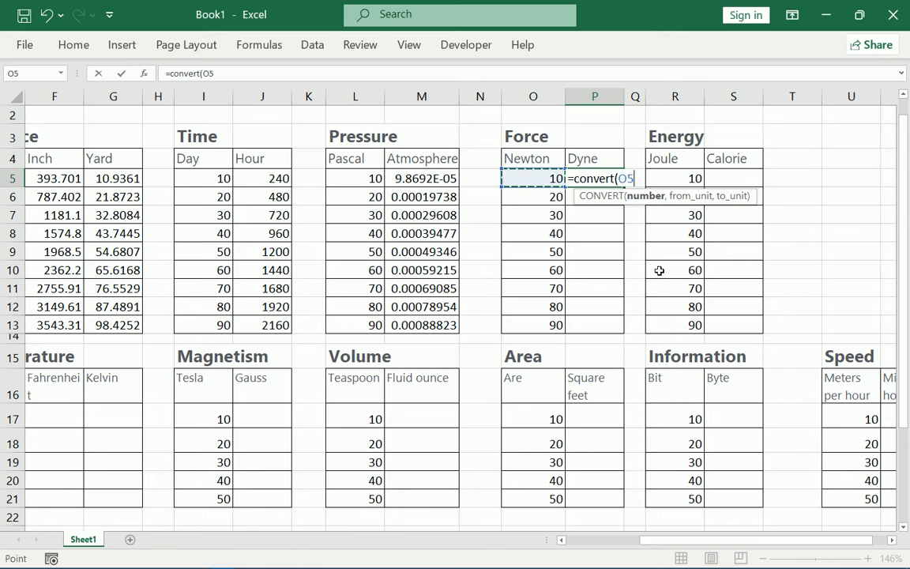
type(",")
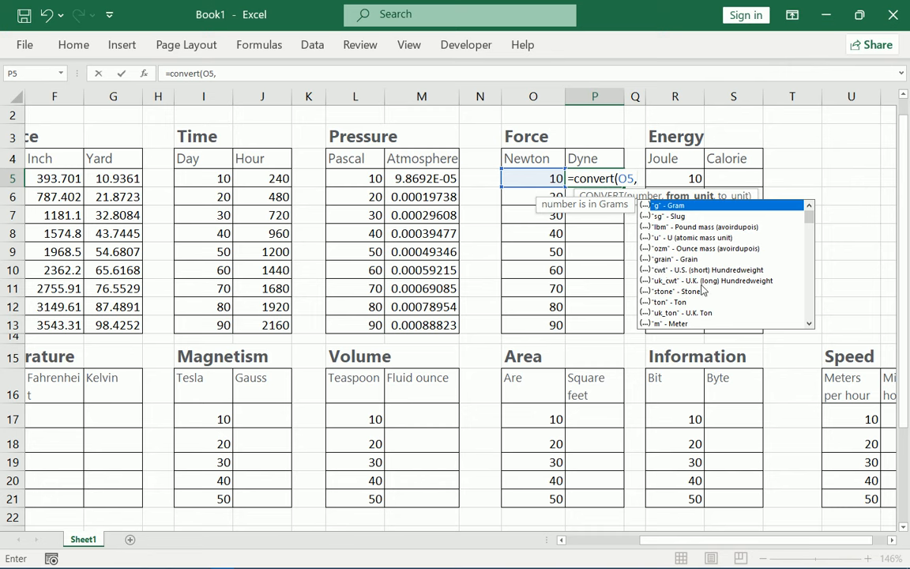
- Set "N" (Newton) as the from-unit of the P5 formula, followed by a comma
scroll(695, 269, "down", 1)
scroll(717, 272, "down", 3)
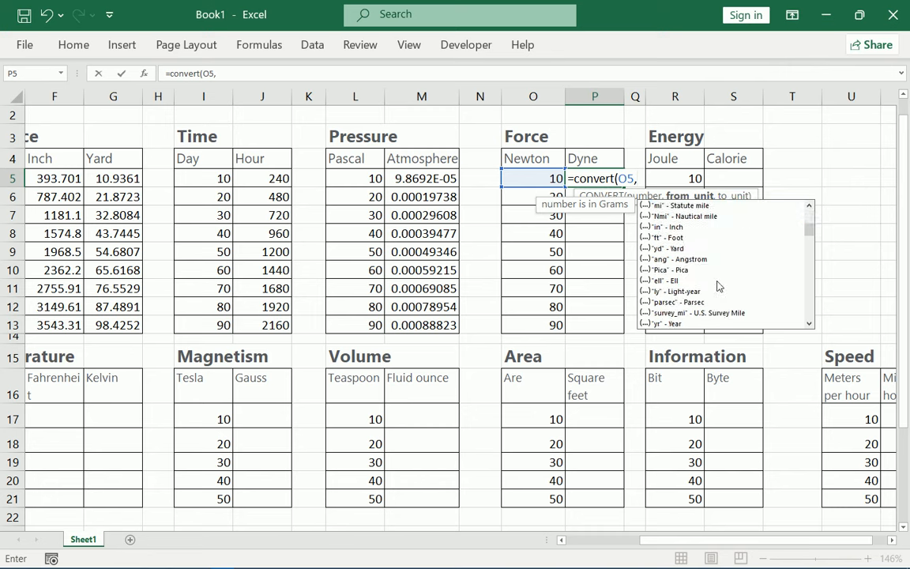
scroll(719, 290, "up", 1)
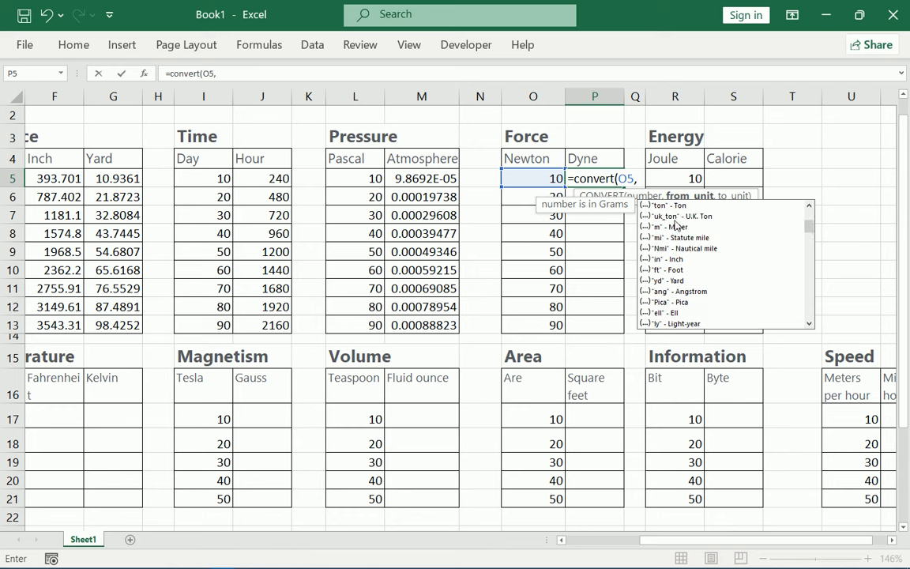
type("\"")
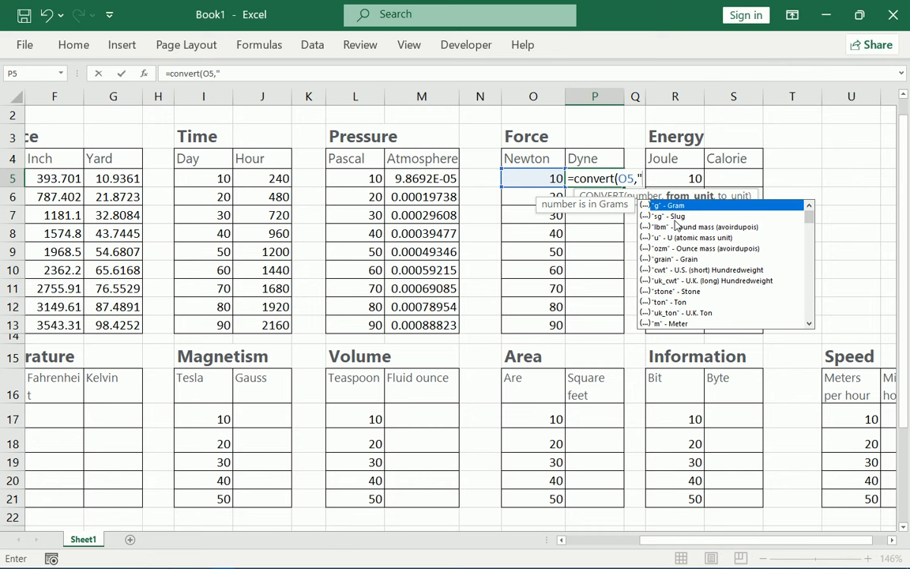
type("ne")
type("wton")
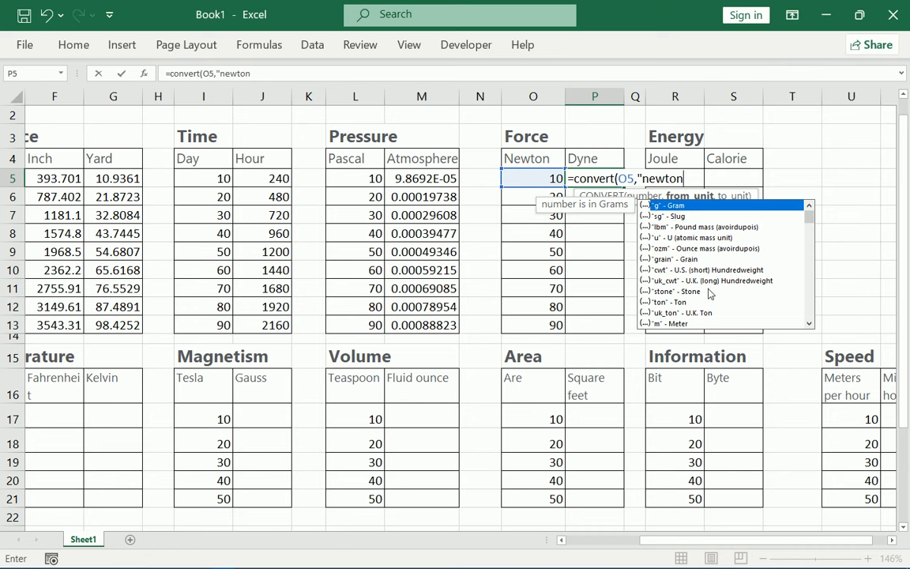
scroll(711, 284, "down", 1)
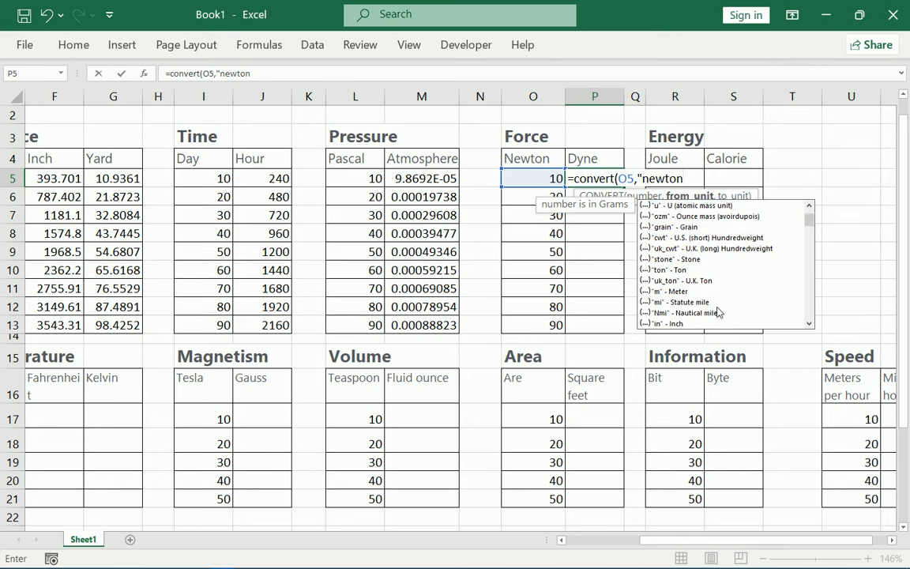
scroll(715, 300, "down", 2)
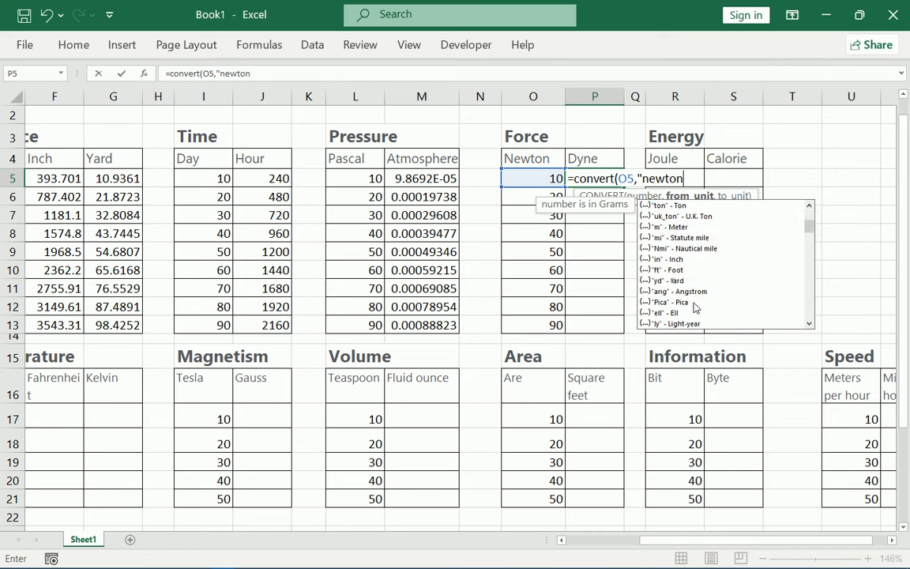
scroll(703, 306, "down", 2)
scroll(724, 303, "down", 1)
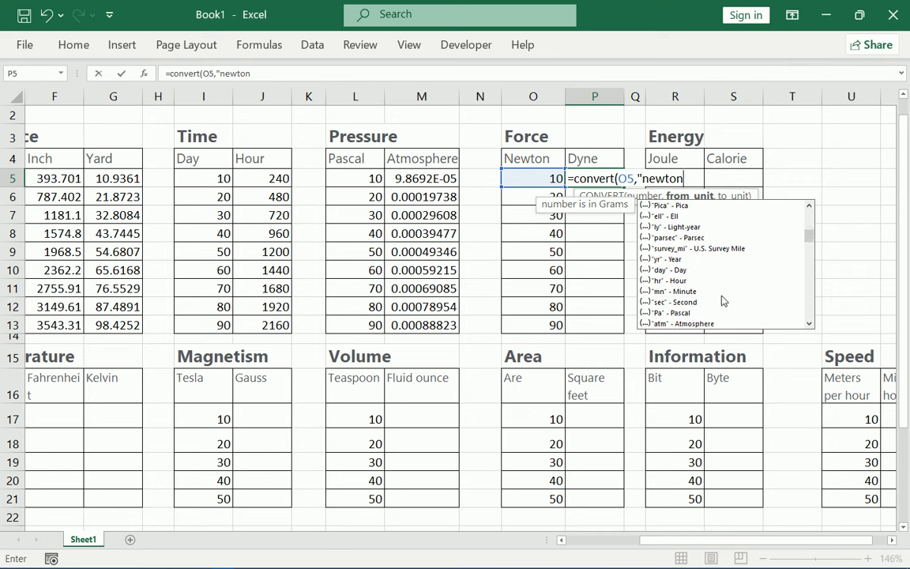
scroll(723, 303, "down", 1)
scroll(721, 301, "down", 1)
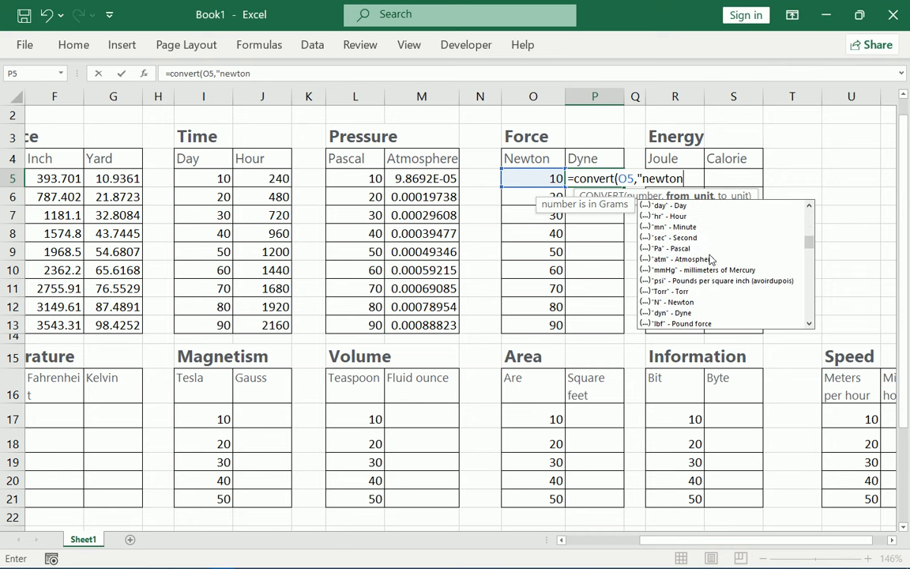
scroll(713, 264, "up", 1)
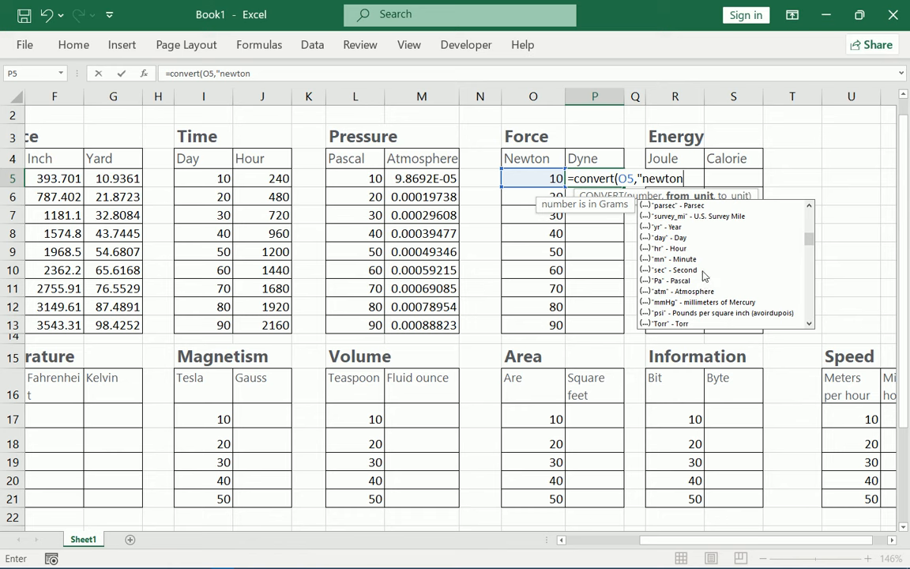
scroll(706, 273, "down", 1)
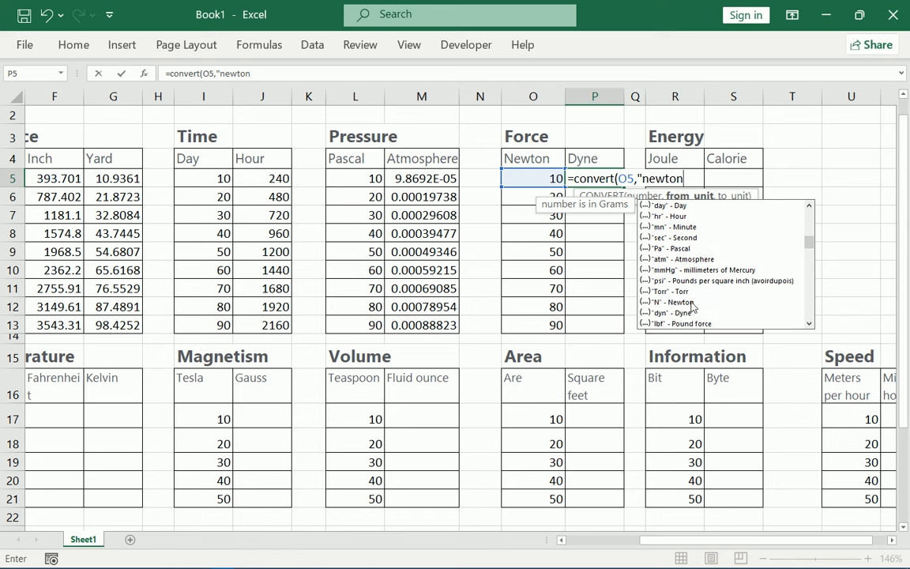
left_click(693, 303)
double_click(693, 303)
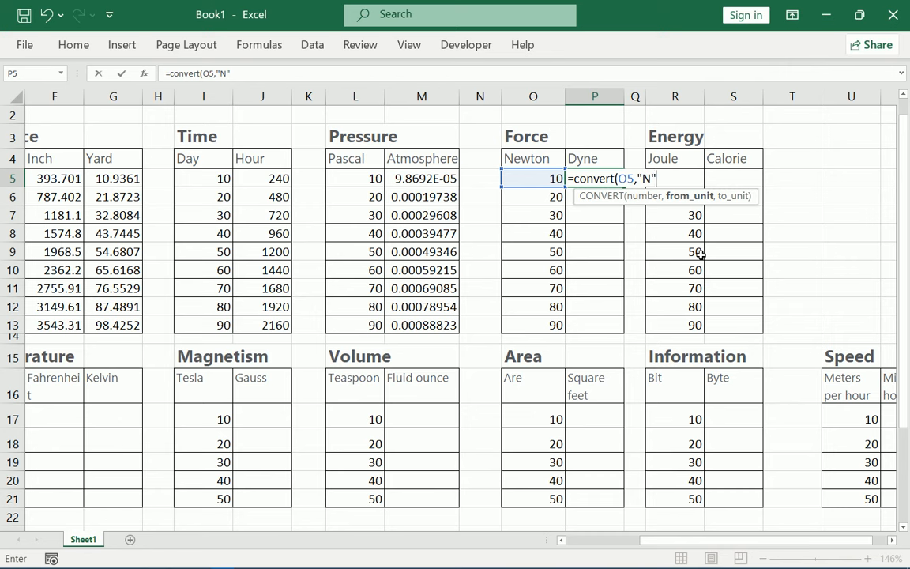
type(",")
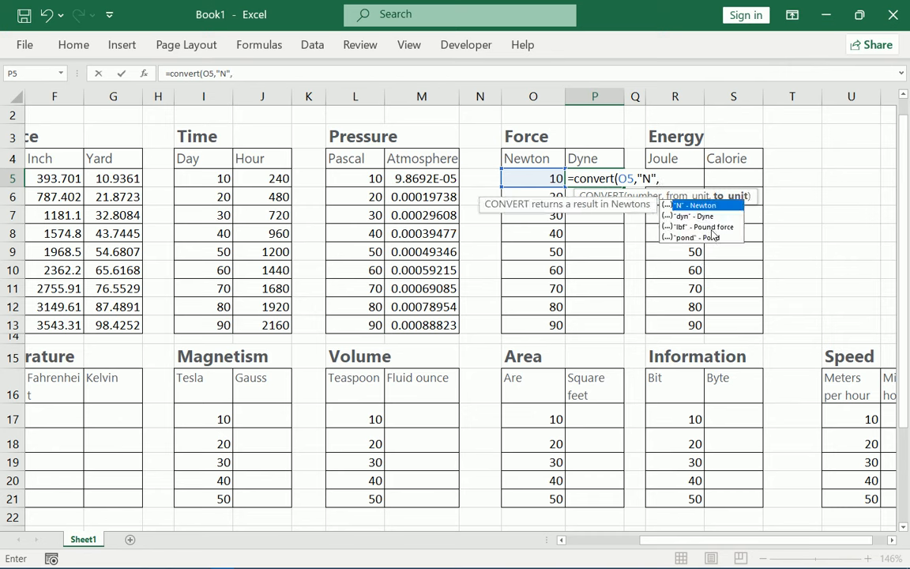
- Complete the P5 formula as =CONVERT(O5,"N","dyn") and fill it down the Dyne column through row 13
left_click(704, 217)
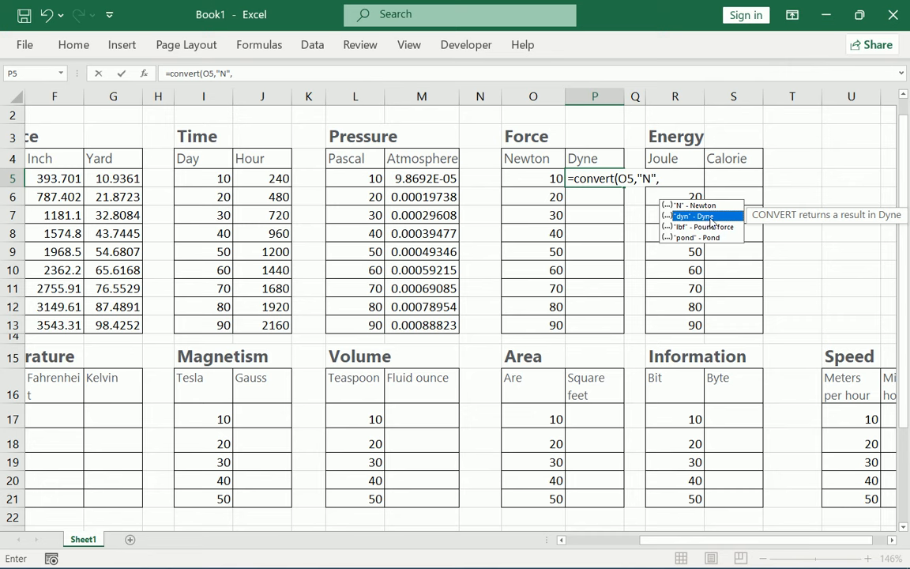
double_click(710, 218)
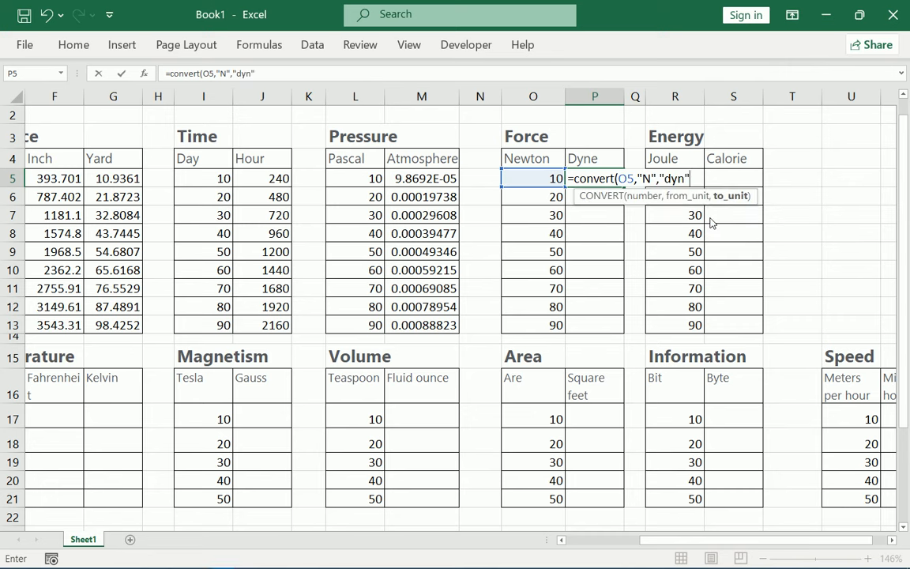
type(")")
key("Return")
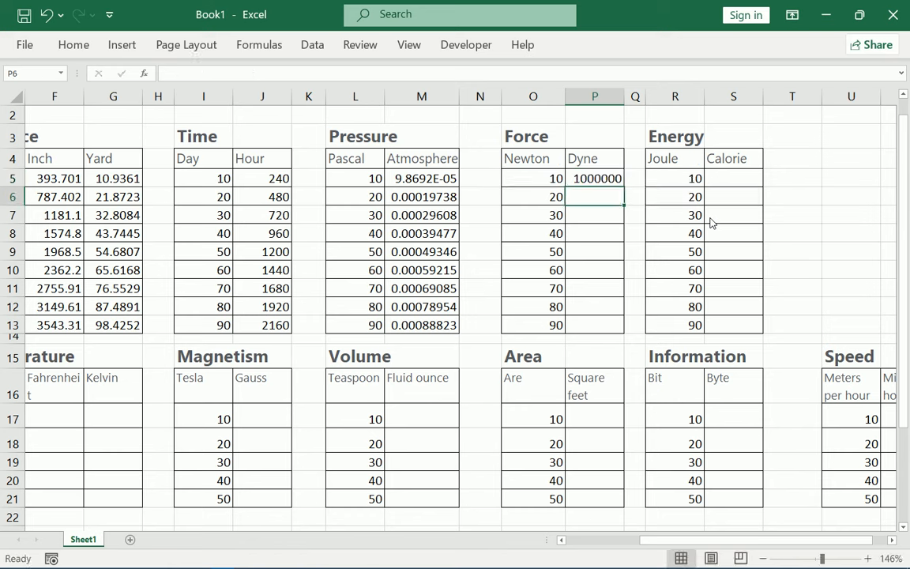
left_click(615, 179)
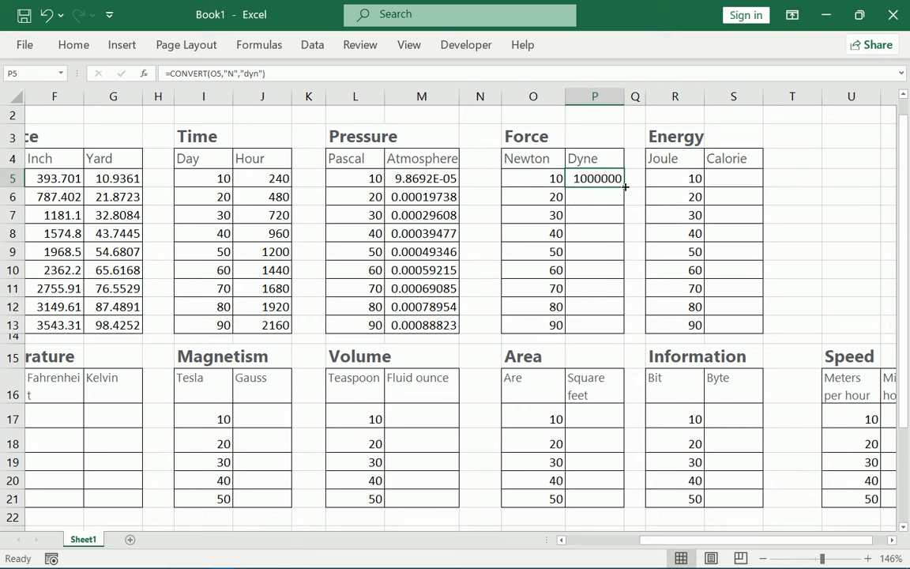
double_click(625, 187)
- Start a CONVERT formula in cell S5 under Calorie, with R5 as the number followed by a comma
left_click(739, 177)
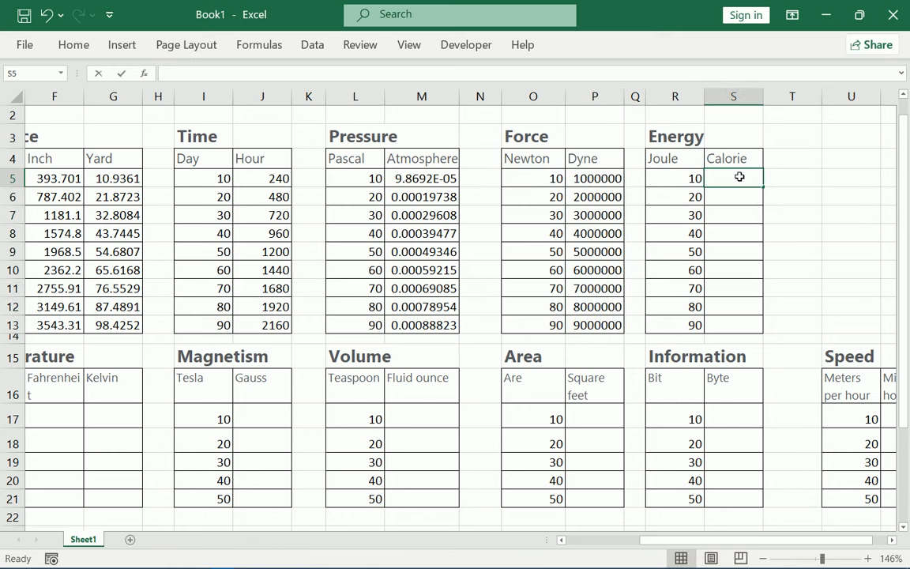
double_click(739, 177)
type("=")
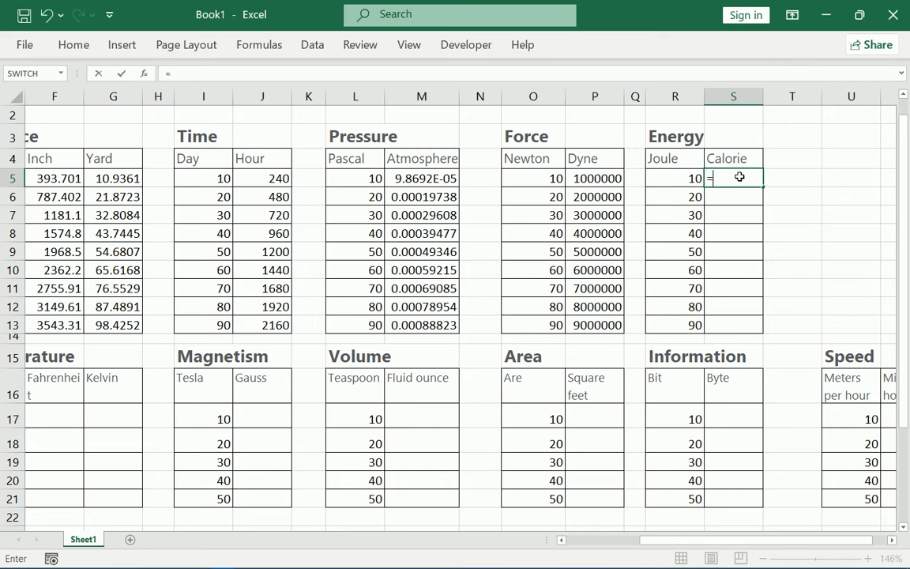
type("co")
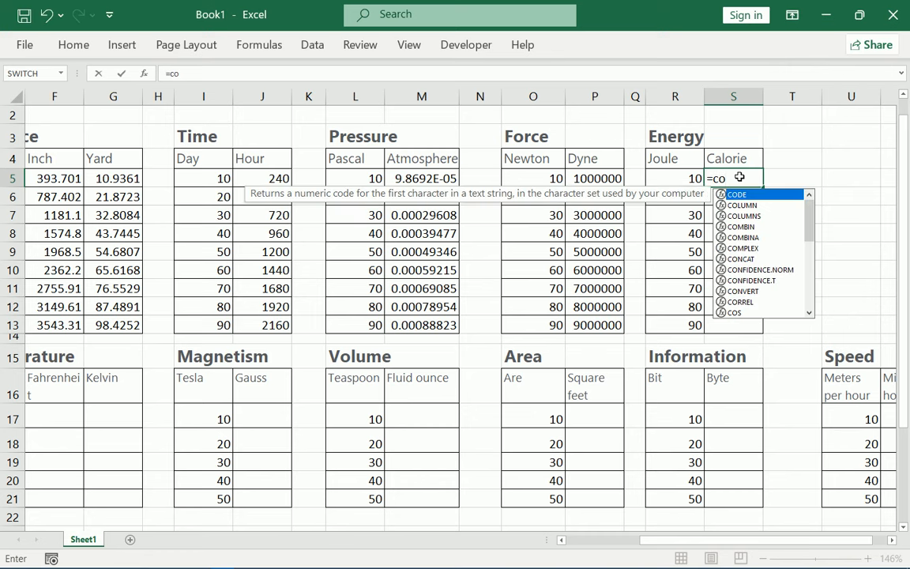
type("nvert")
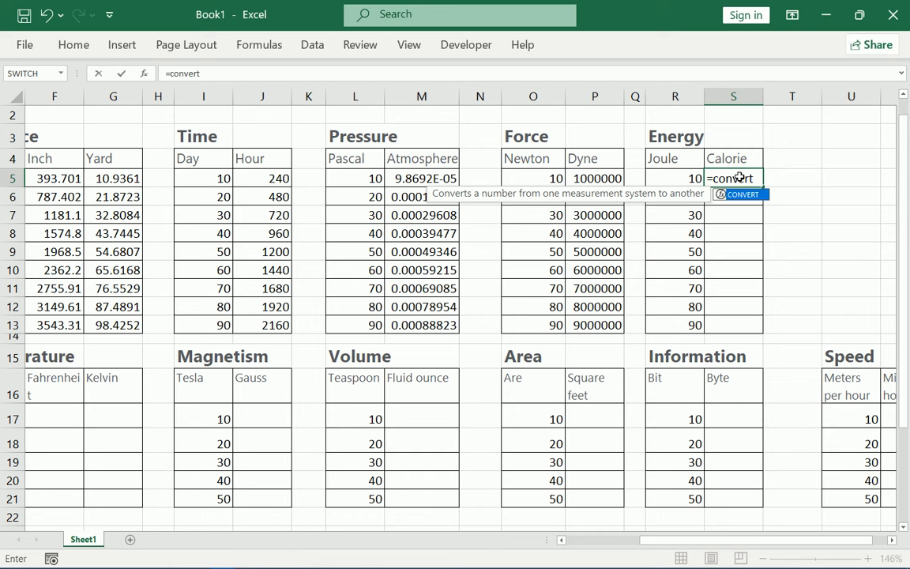
type("(")
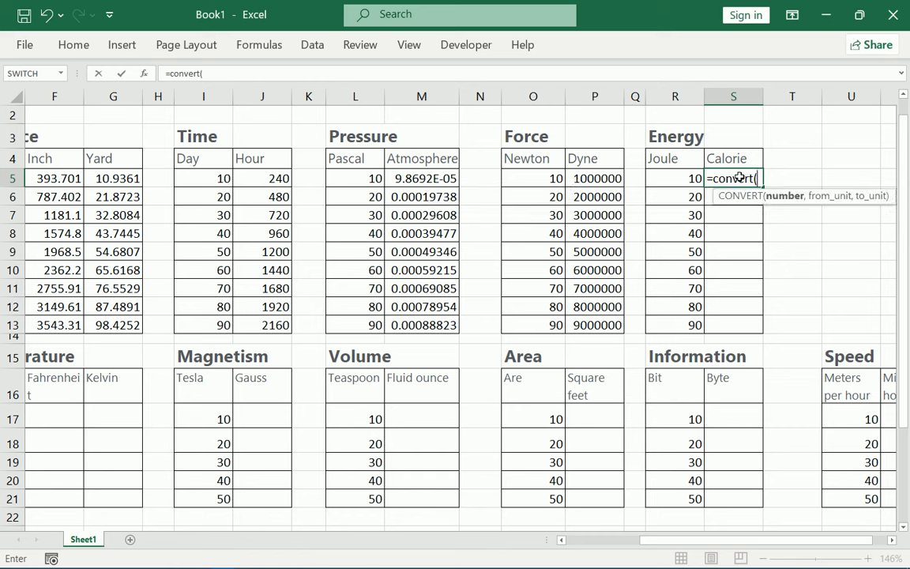
left_click(696, 178)
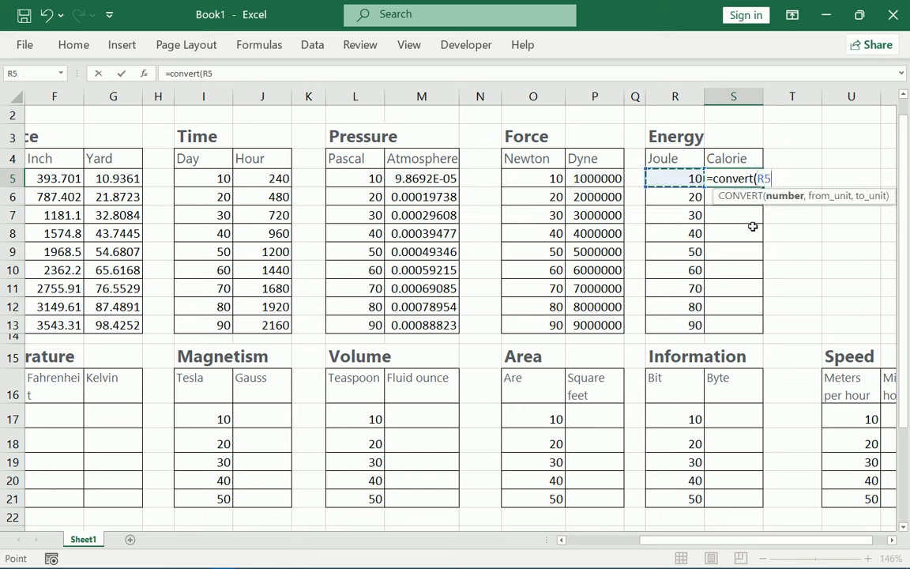
type(",")
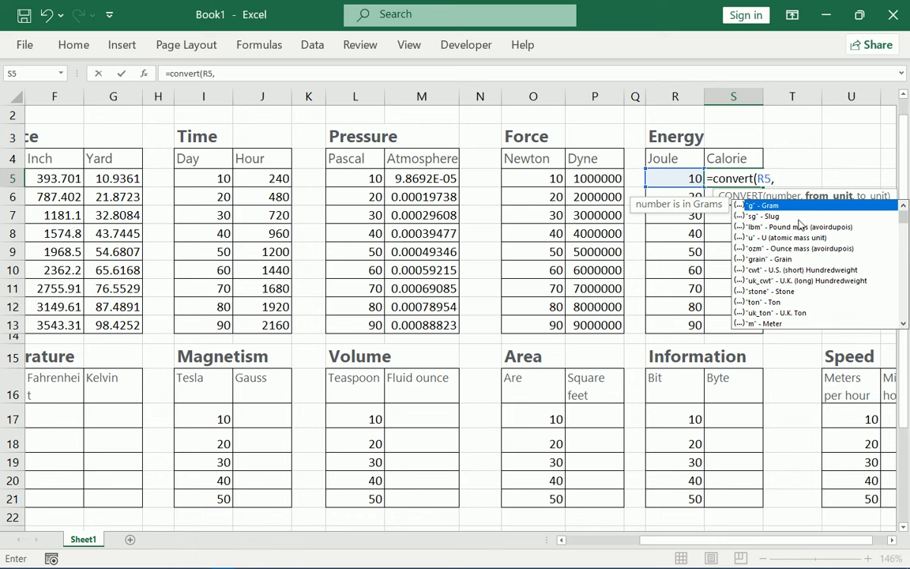
- Set "J" (Joule) as the from-unit of the S5 formula, followed by a comma
type("\"Joule")
scroll(788, 292, "down", 2)
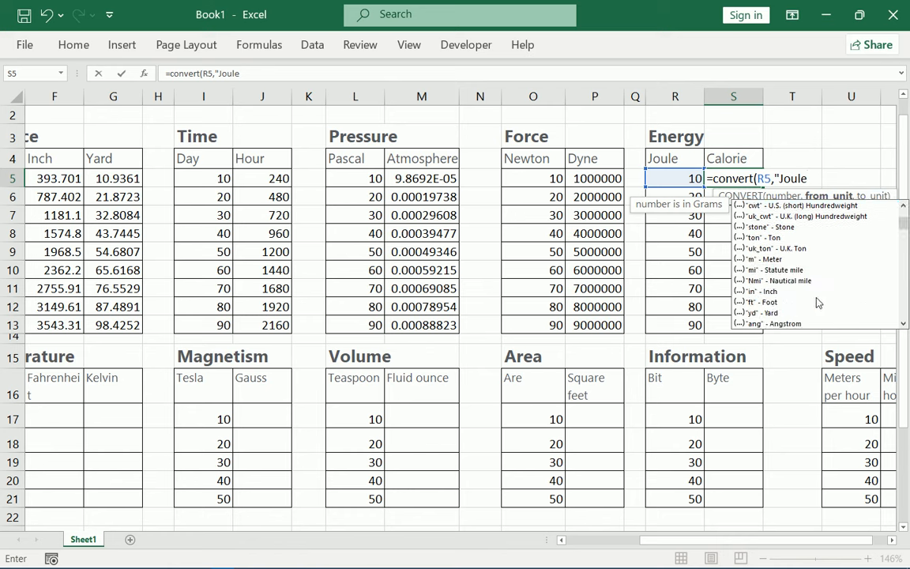
scroll(788, 300, "down", 1)
scroll(787, 286, "down", 1)
scroll(787, 286, "down", 2)
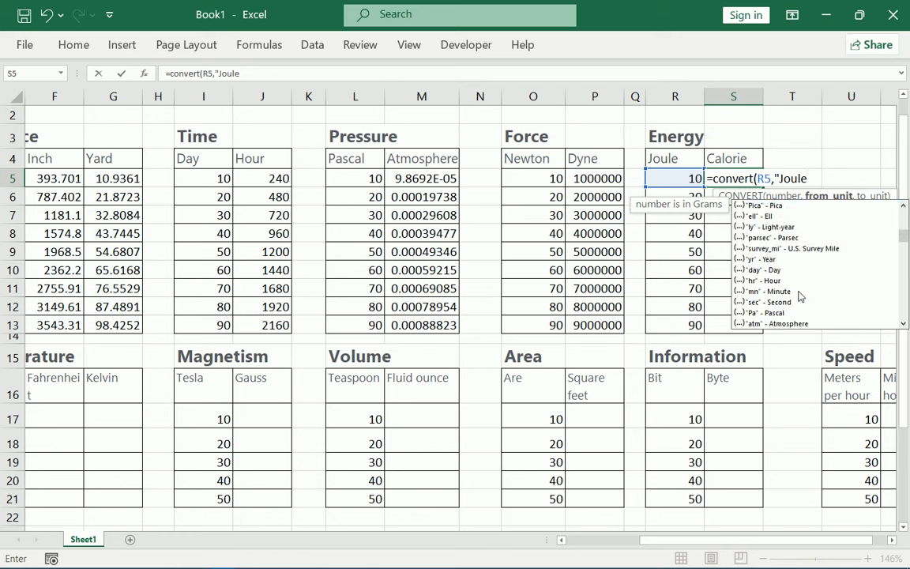
scroll(800, 293, "down", 3)
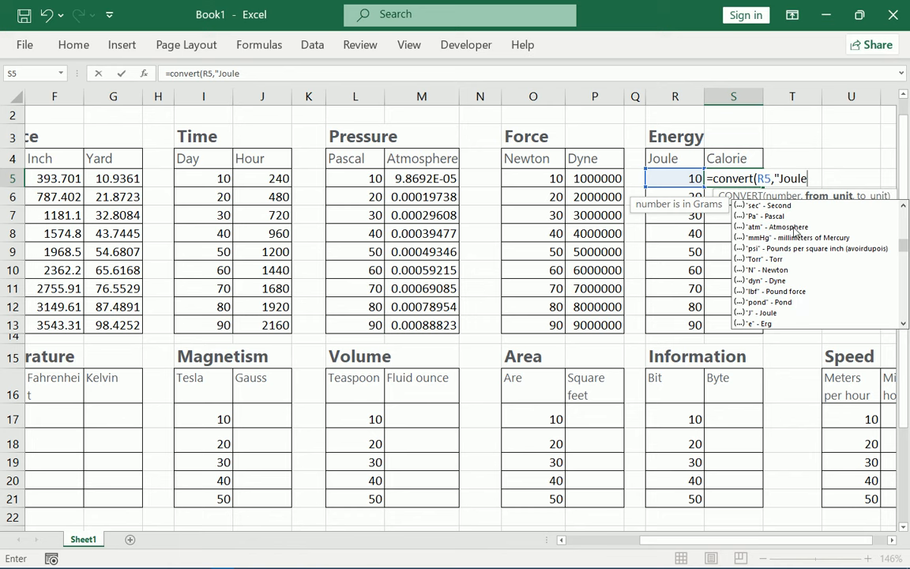
scroll(793, 290, "down", 1)
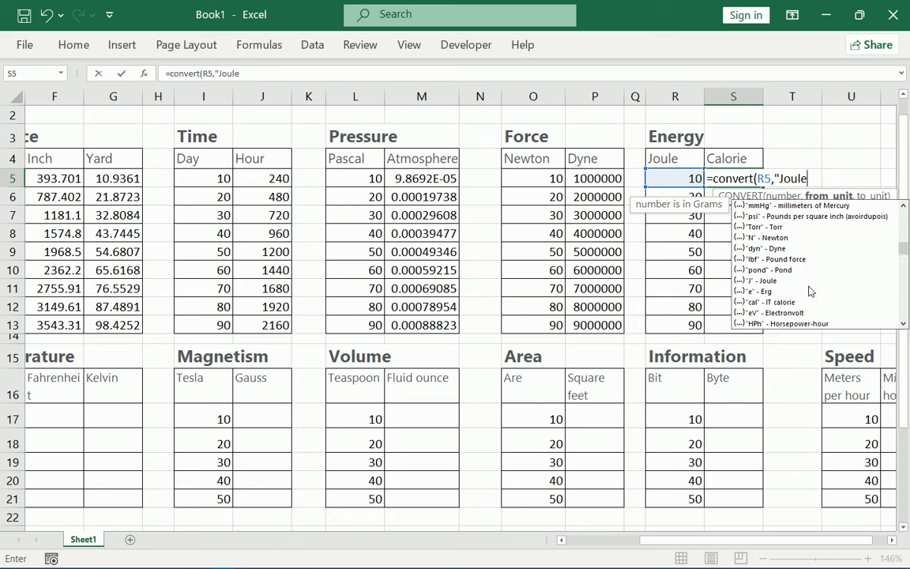
double_click(771, 281)
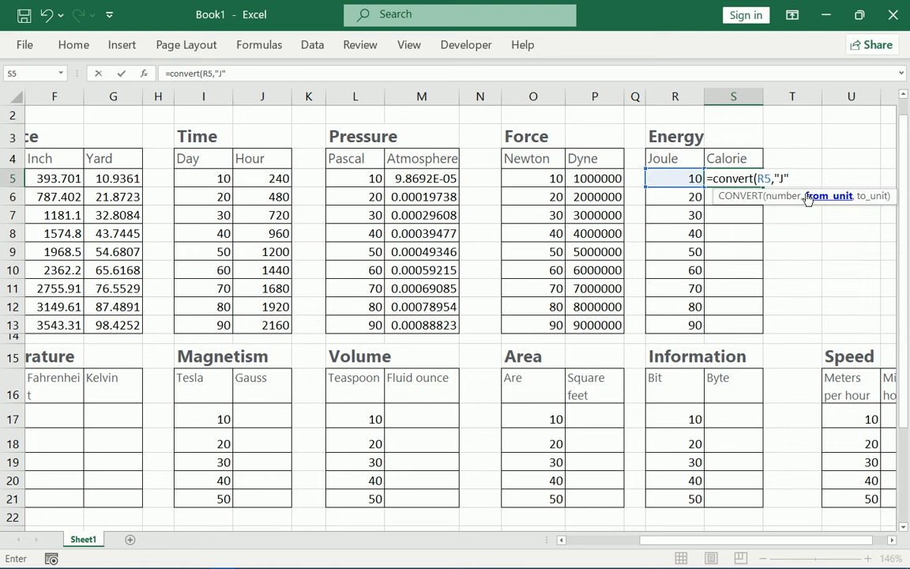
type(",")
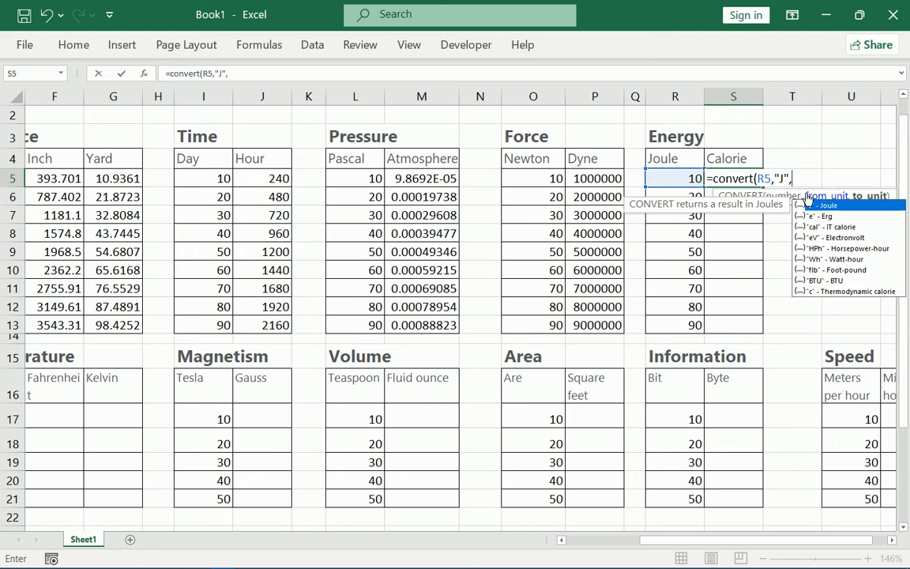
- Complete the S5 formula as =CONVERT(R5,"J","cal") and fill it down the Calorie column through row 13
double_click(847, 227)
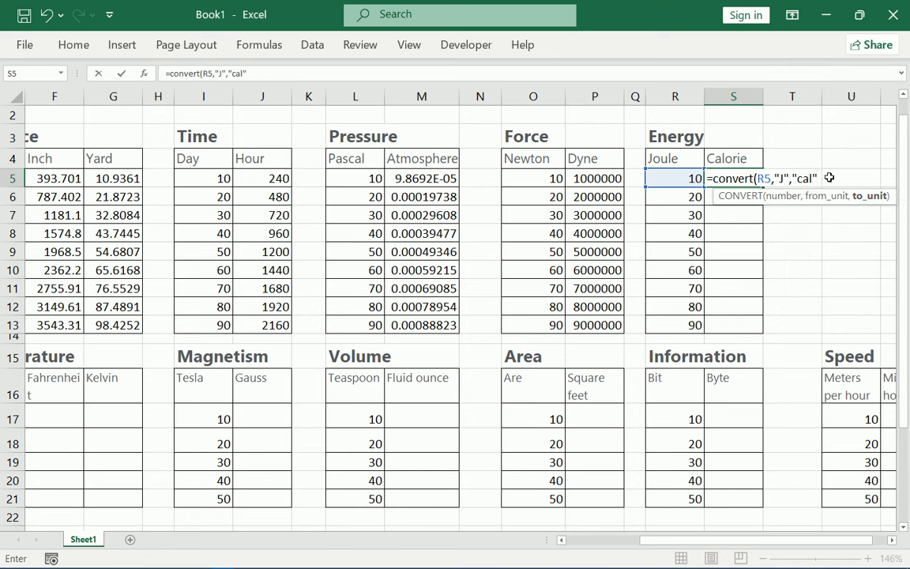
type(")")
key("Return")
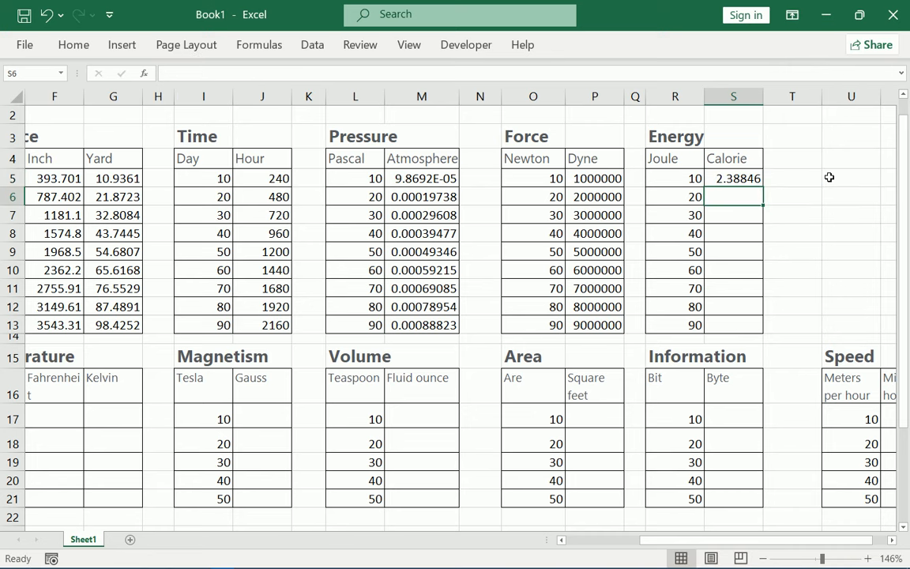
left_click(750, 177)
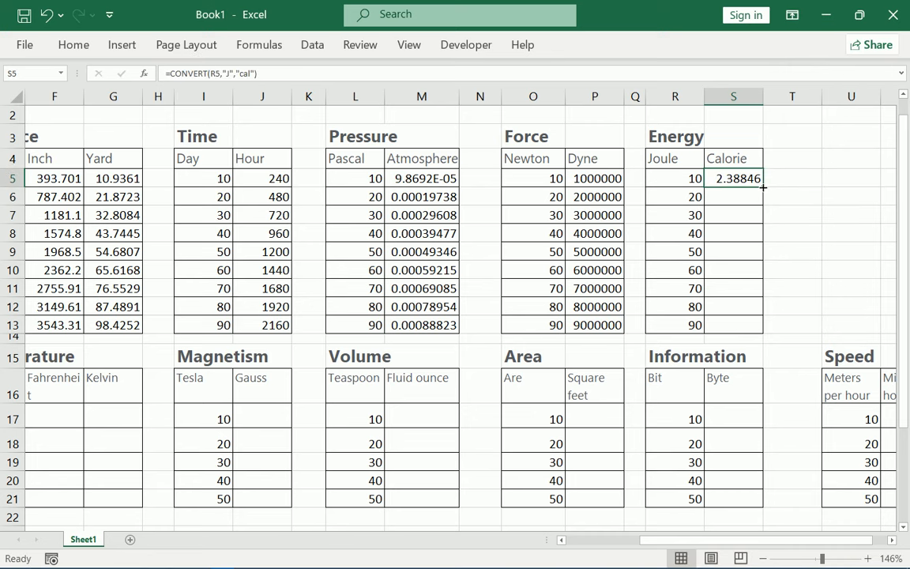
double_click(762, 187)
- Start a CONVERT formula in cell C17 under Pferdestärke, with B17 as the number followed by a comma
scroll(136, 395, "down", 1)
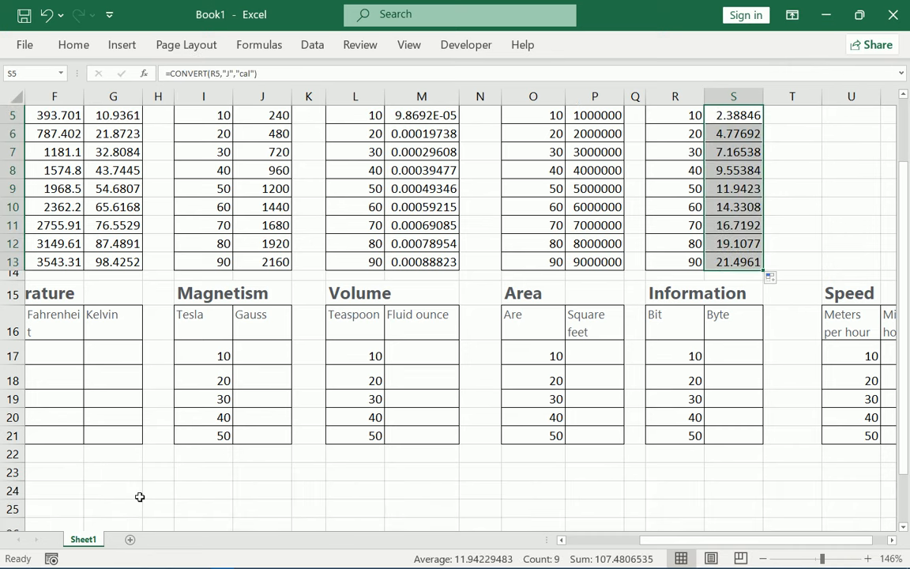
left_click_drag(655, 541, 583, 542)
left_click(135, 352)
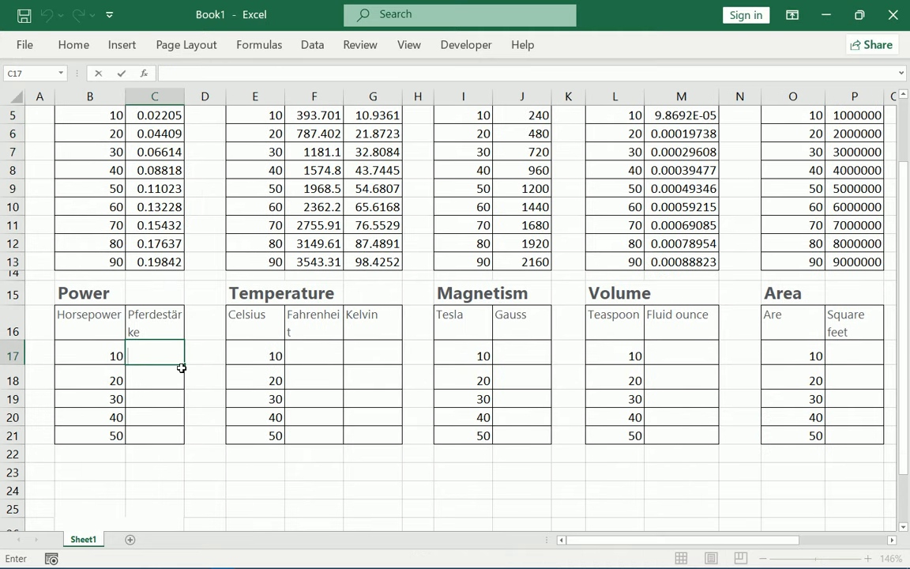
type("=convert")
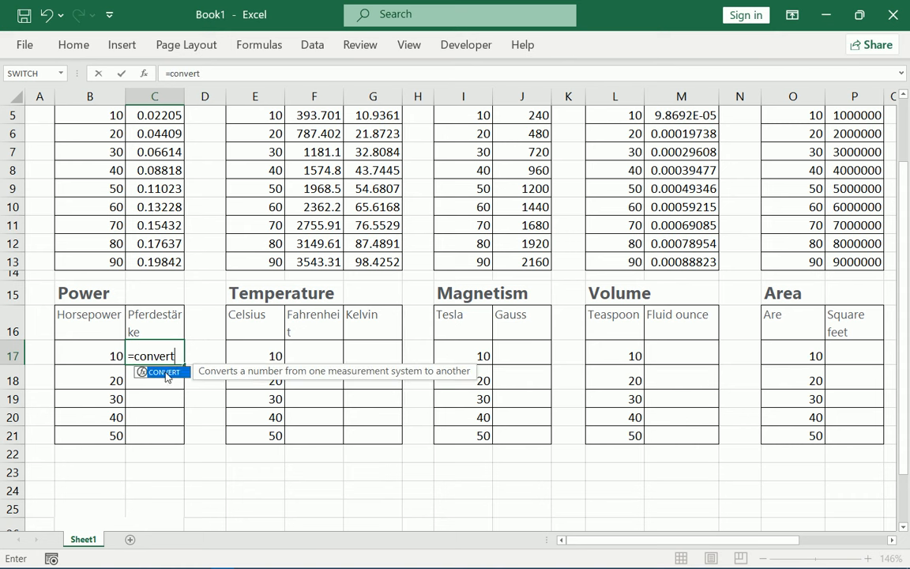
type("(")
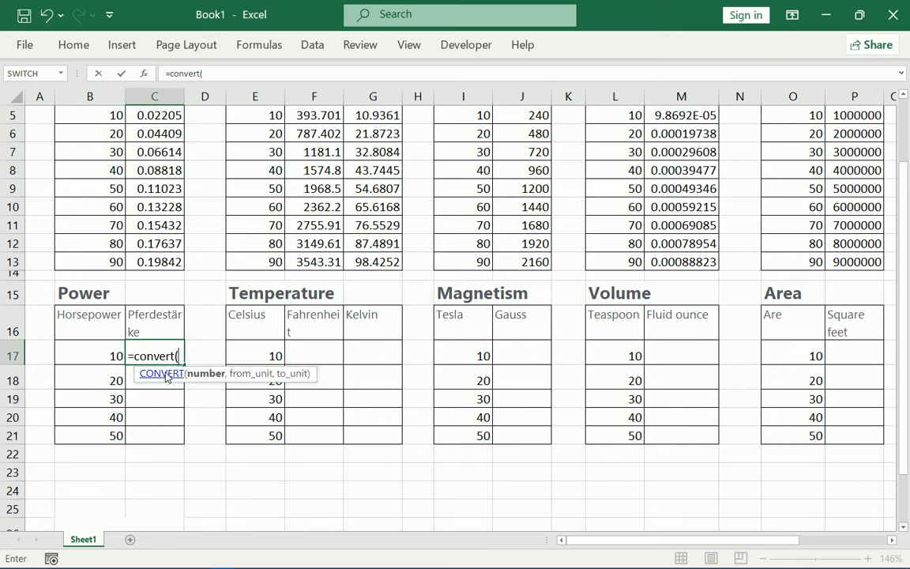
left_click(101, 355)
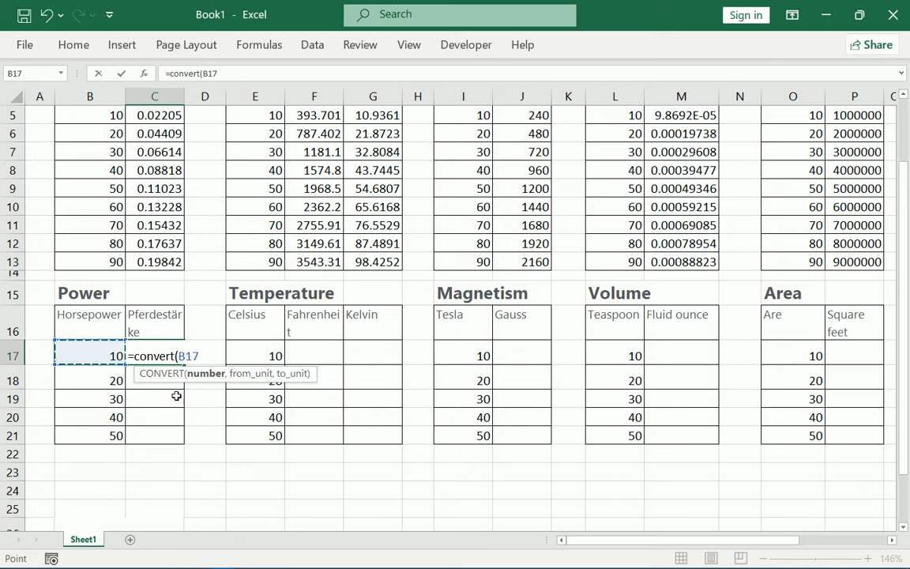
type(",")
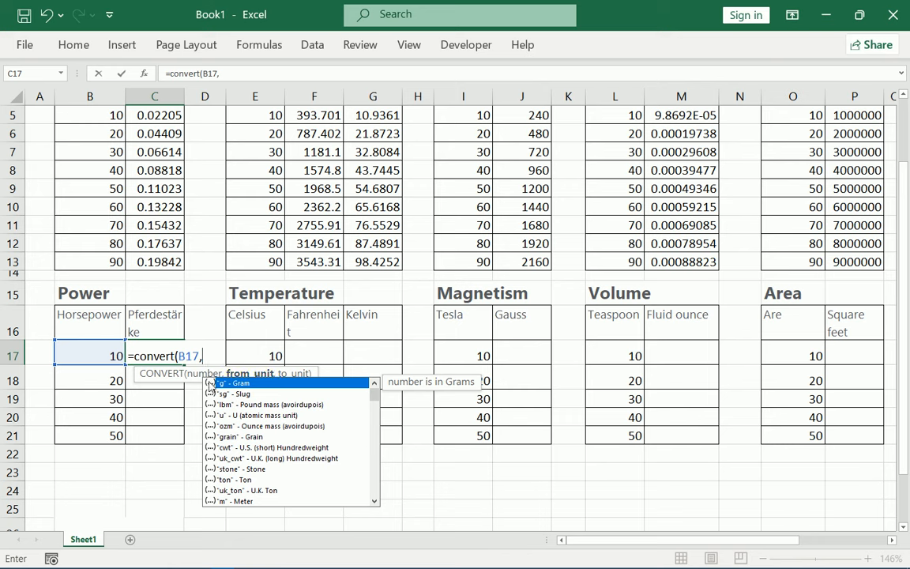
type("\"Horese")
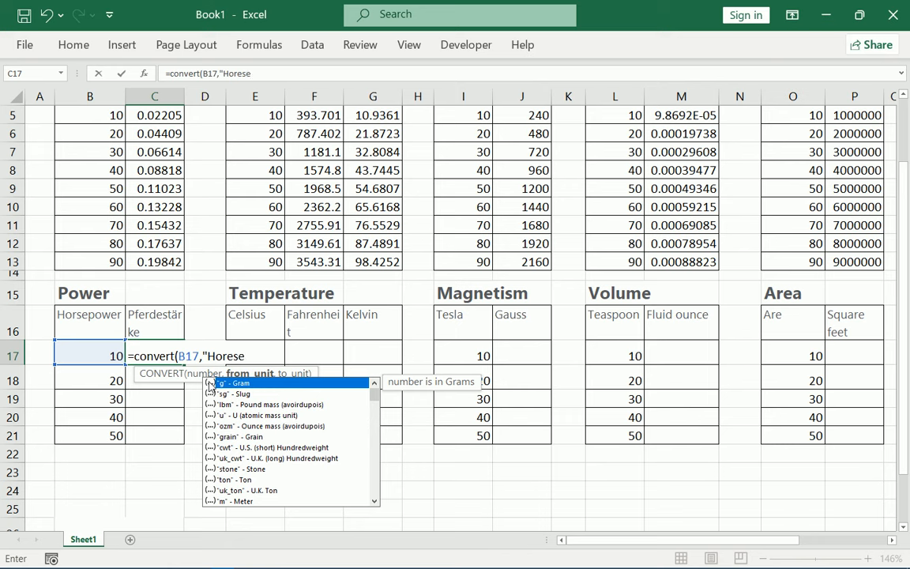
key("BackSpace")
key("BackSpace")
key("BackSpace")
key("BackSpace")
type("rsepo")
- Set "HP" (Horsepower) as the from-unit of the C17 formula, followed by a comma
scroll(276, 458, "down", 3)
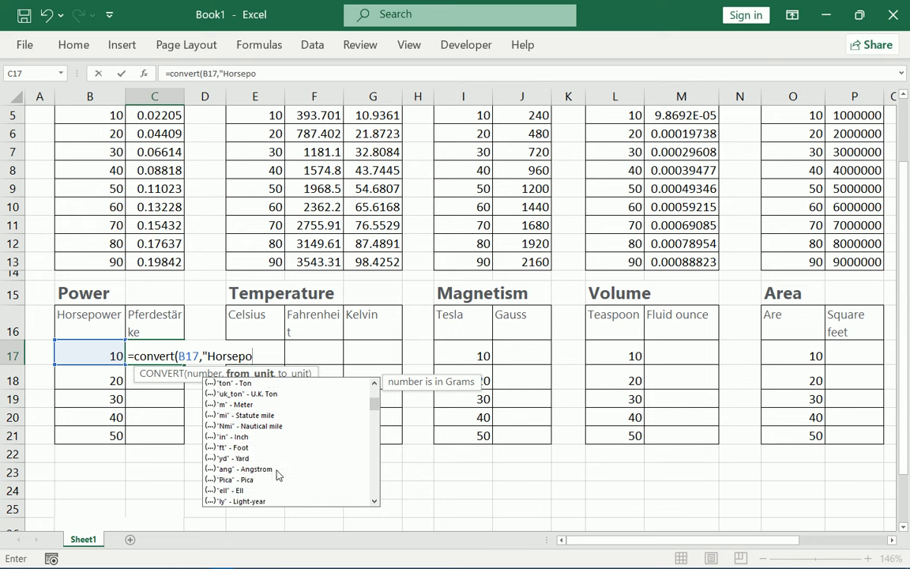
scroll(279, 472, "down", 2)
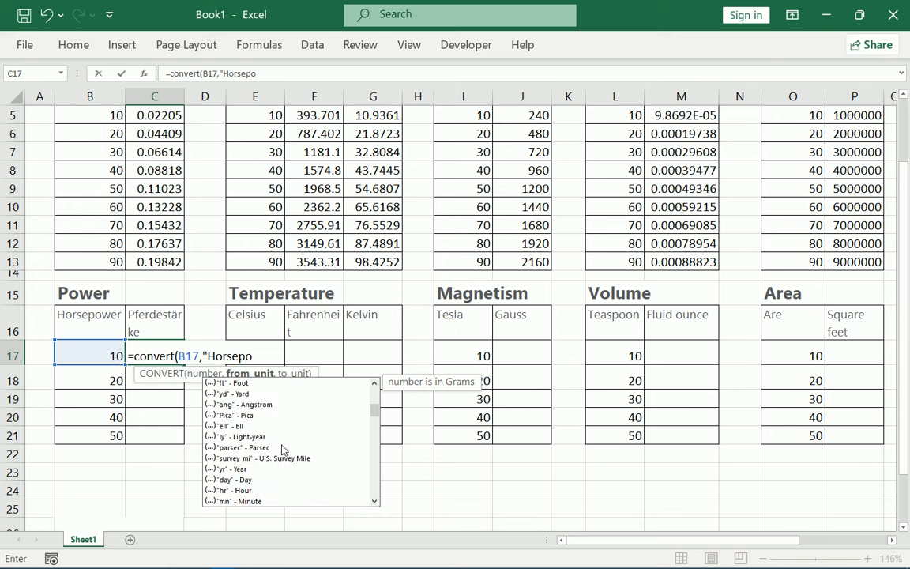
scroll(283, 448, "down", 3)
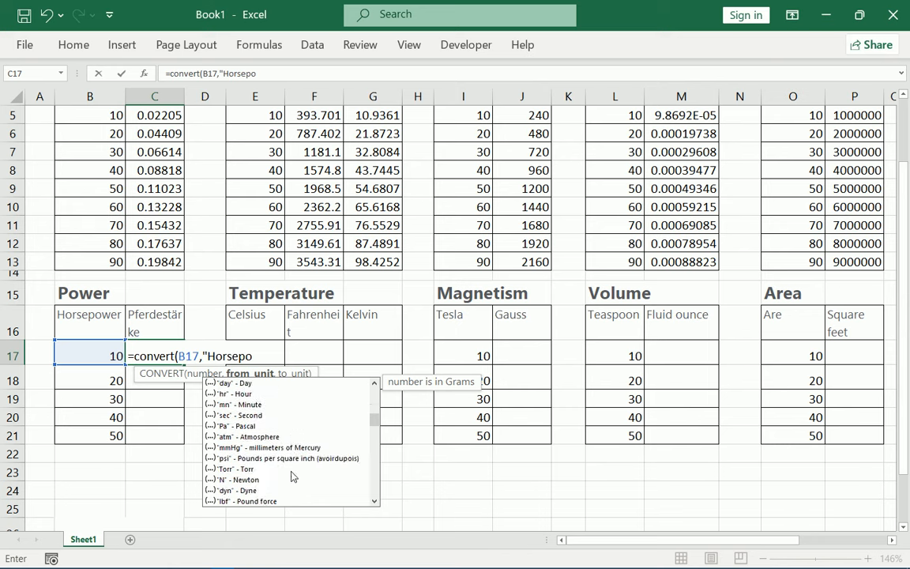
scroll(286, 463, "down", 1)
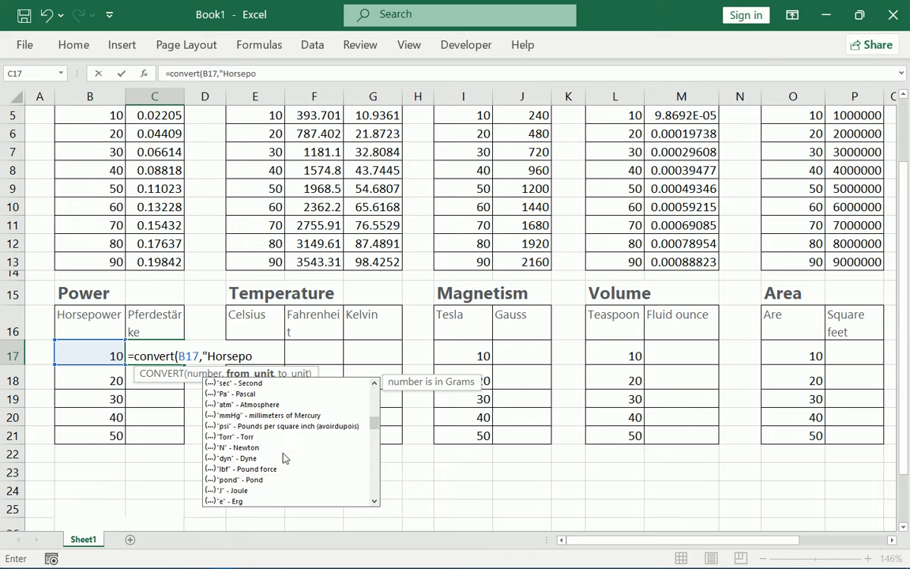
scroll(284, 460, "down", 1)
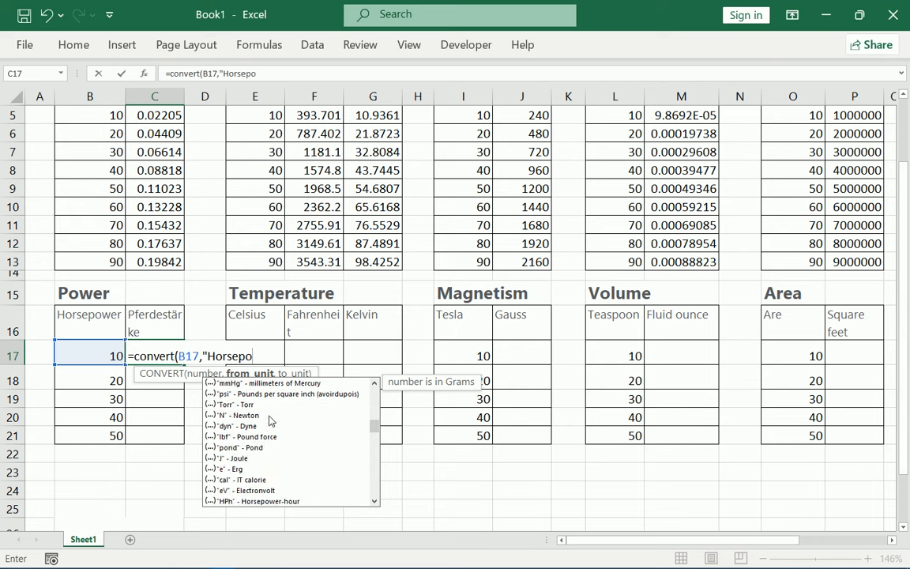
scroll(281, 462, "down", 1)
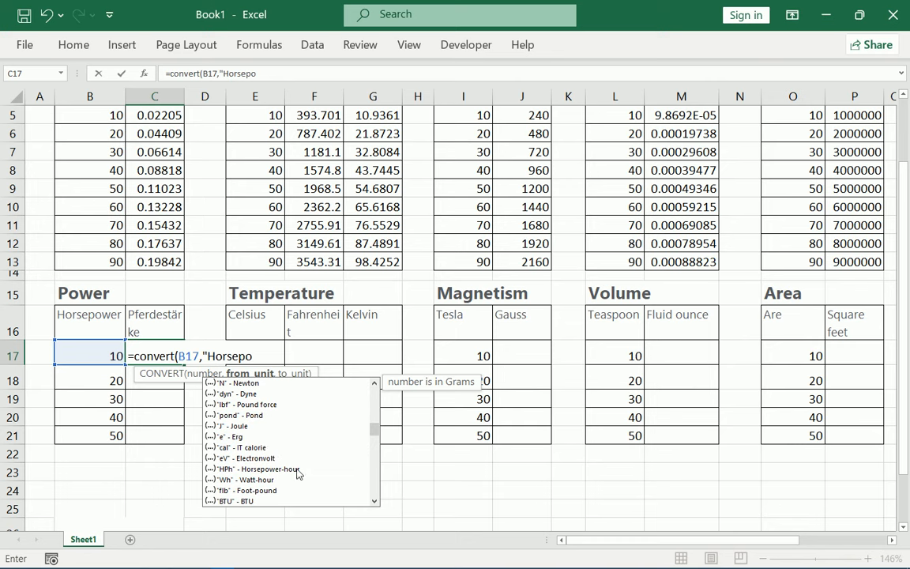
scroll(277, 456, "up", 1)
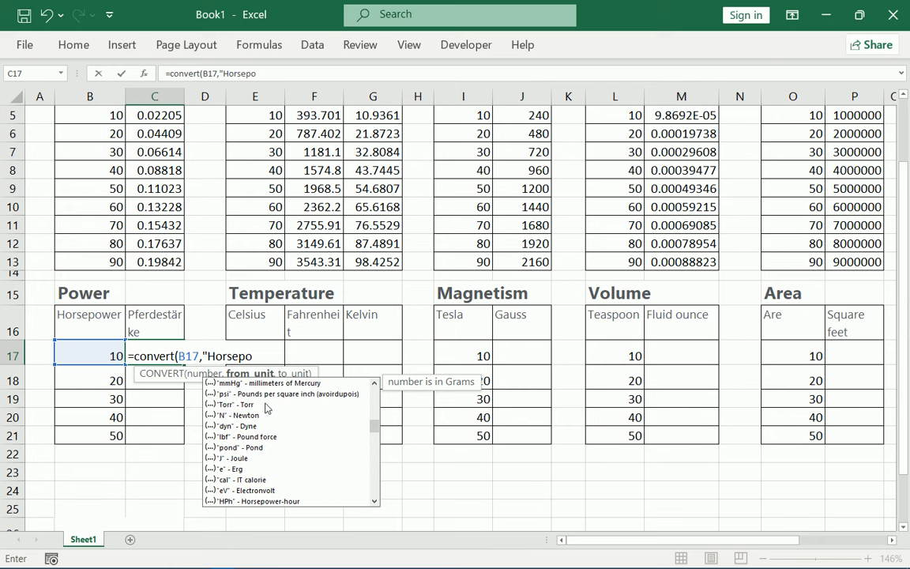
scroll(281, 405, "up", 1)
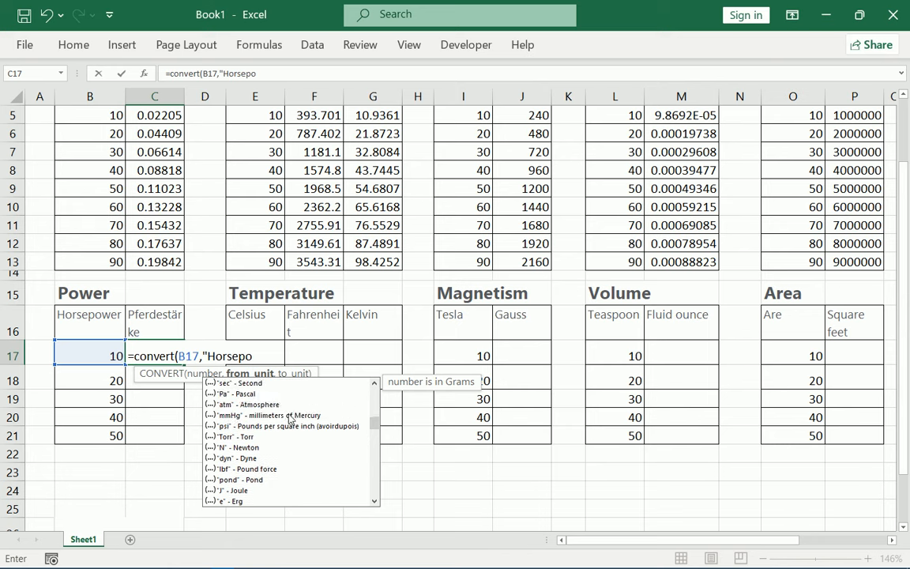
scroll(316, 423, "up", 1)
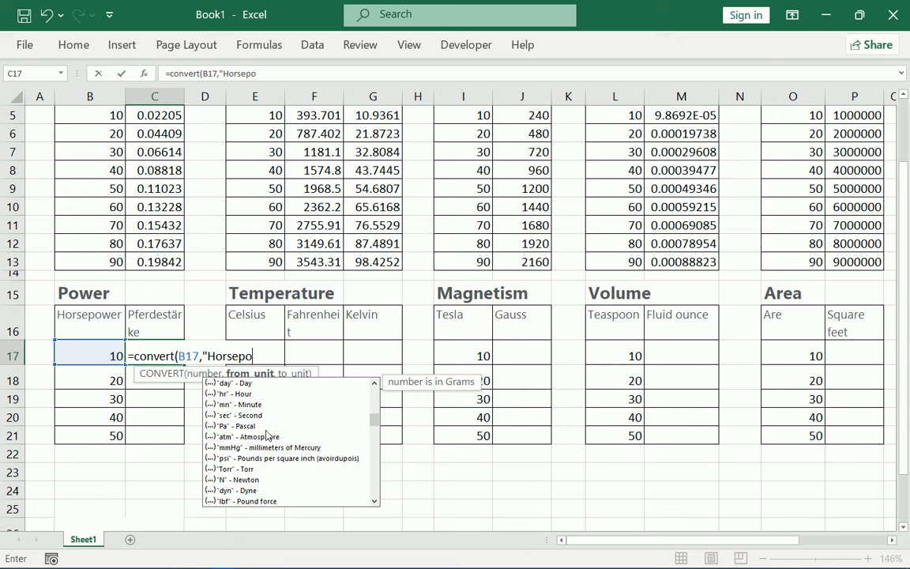
scroll(269, 434, "down", 1)
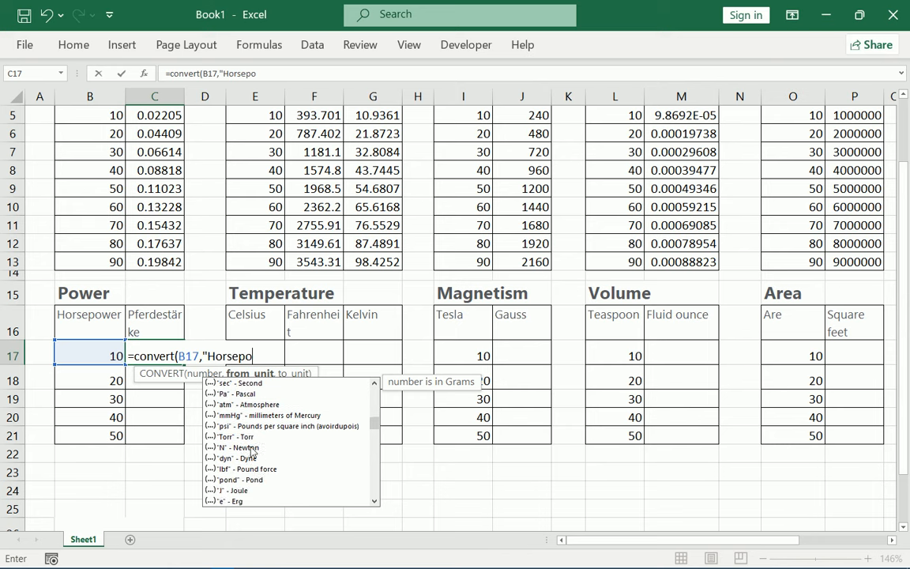
scroll(278, 472, "down", 1)
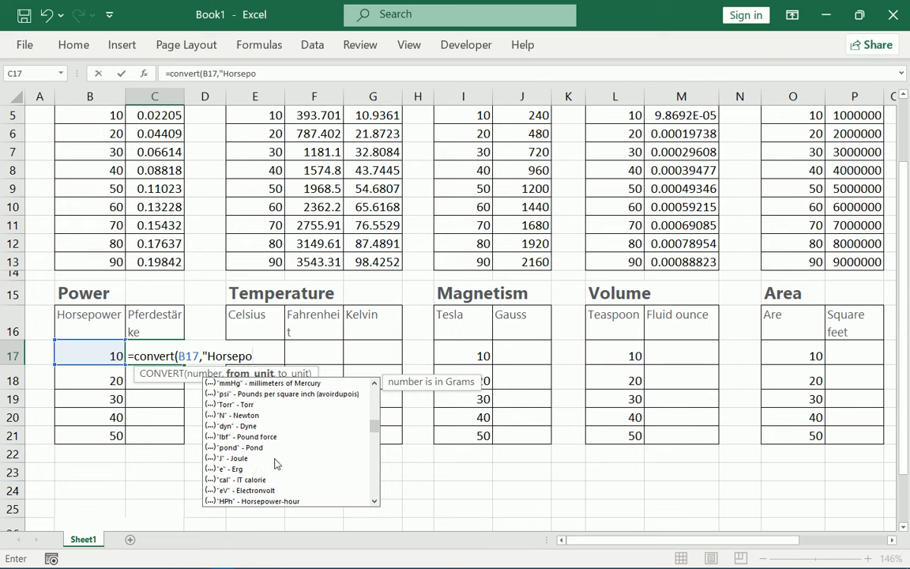
scroll(280, 469, "down", 1)
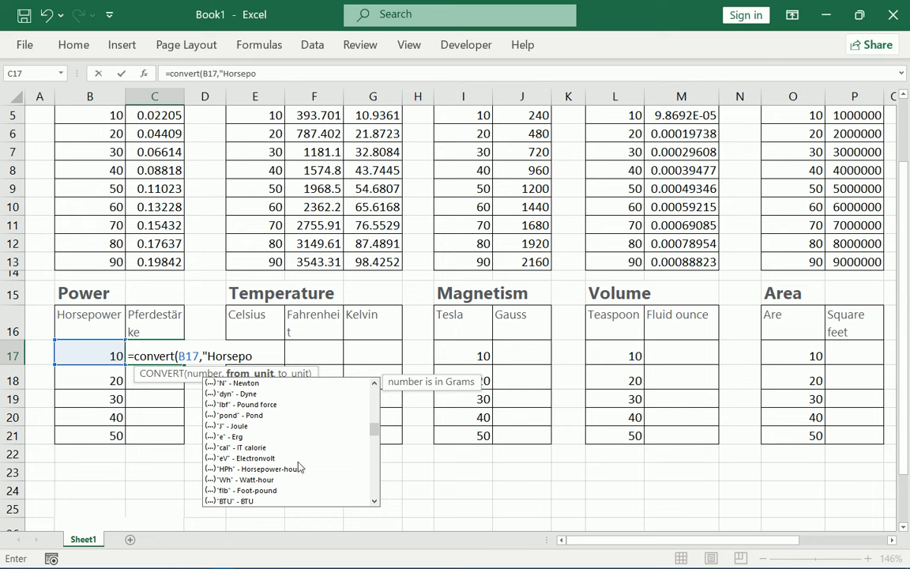
scroll(298, 469, "down", 1)
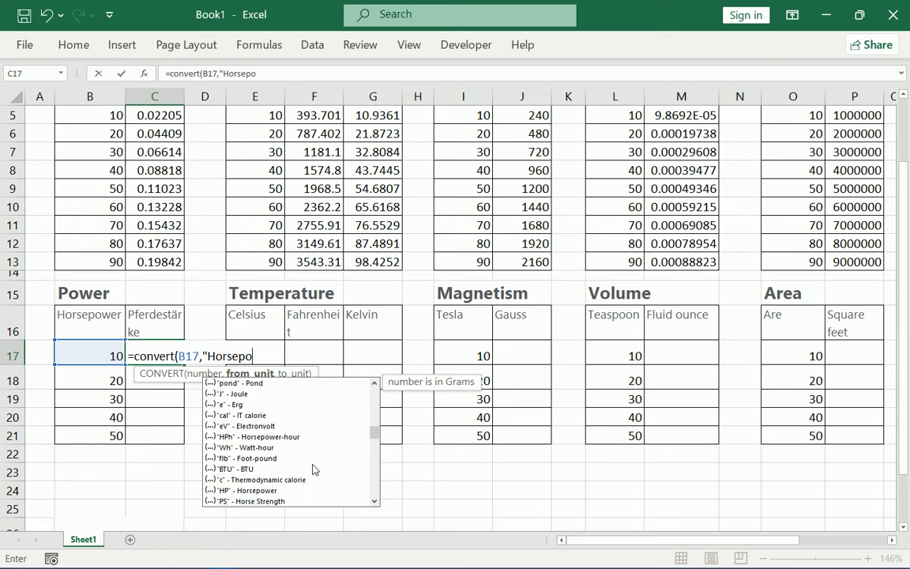
left_click(273, 493)
double_click(273, 492)
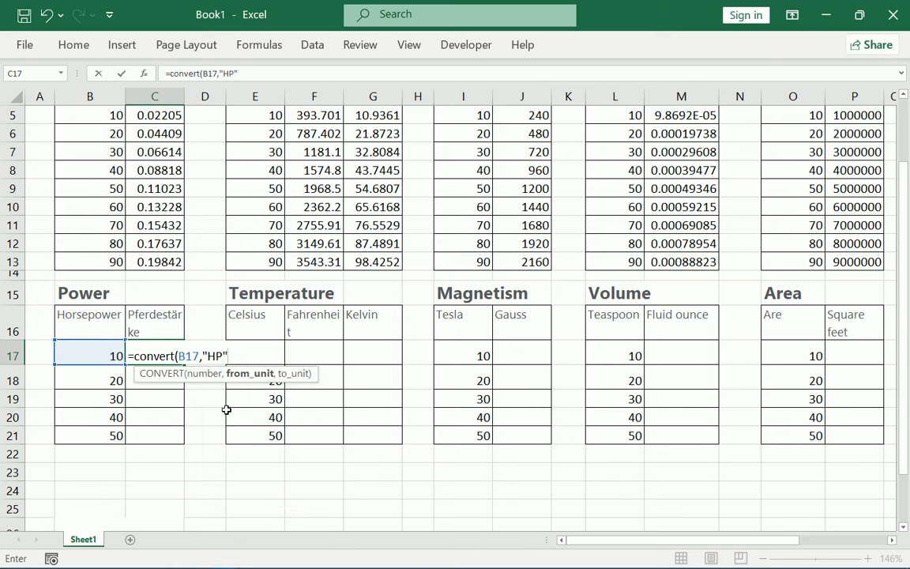
type(",")
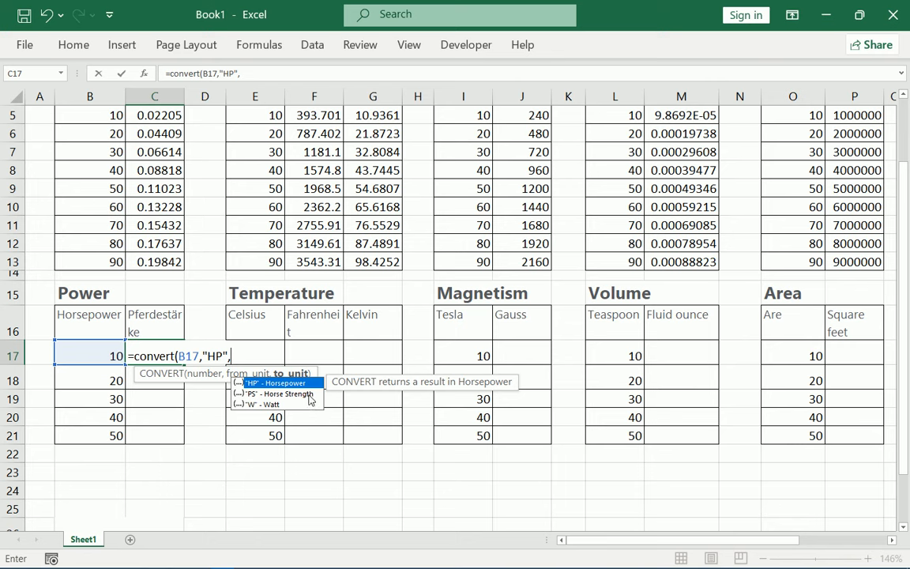
- Complete the C17 formula as =CONVERT(B17,"HP","PS") and fill it down the Pferdestärke column through row 21
double_click(297, 395)
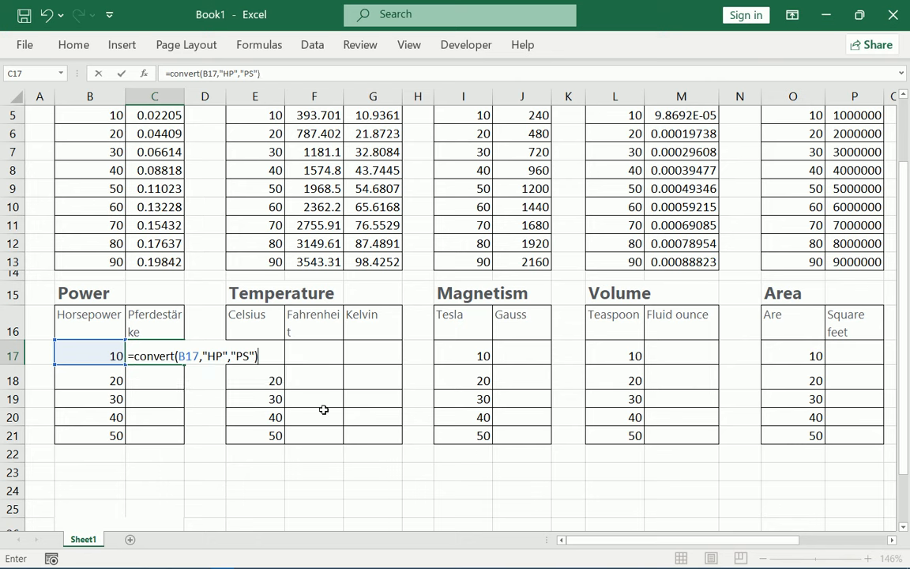
key("Return")
left_click(175, 355)
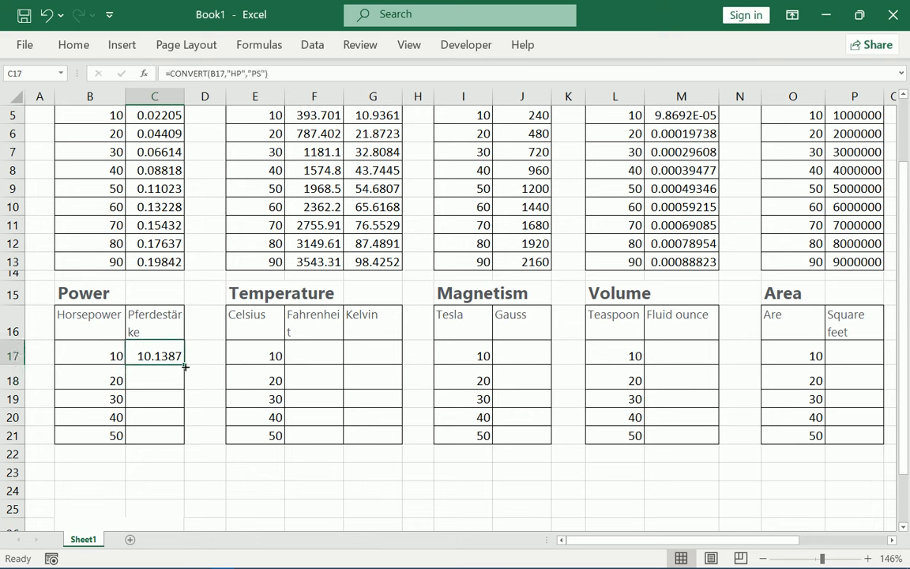
left_click_drag(184, 364, 187, 444)
- Start a CONVERT formula in cell F17 under Fahrenheit, with E17 as the number followed by a comma
left_click(327, 354)
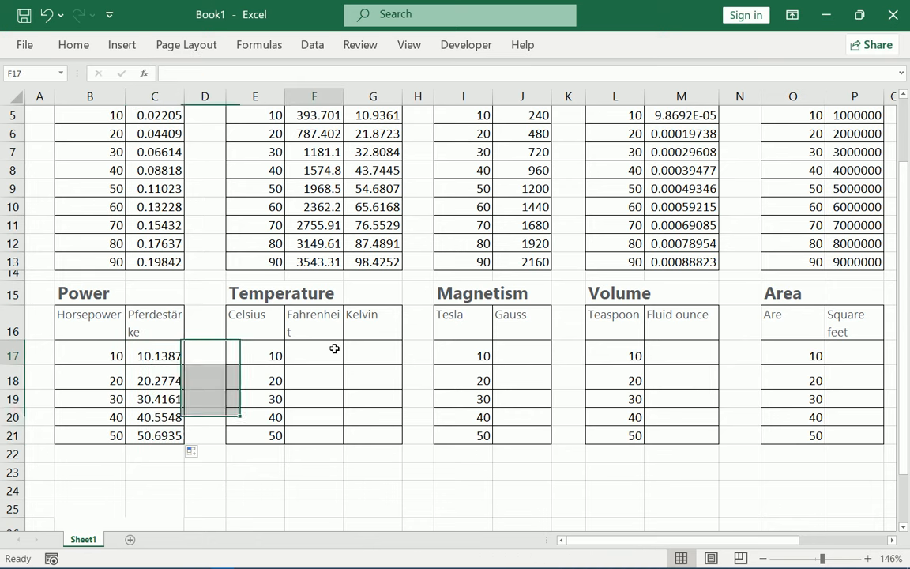
double_click(326, 356)
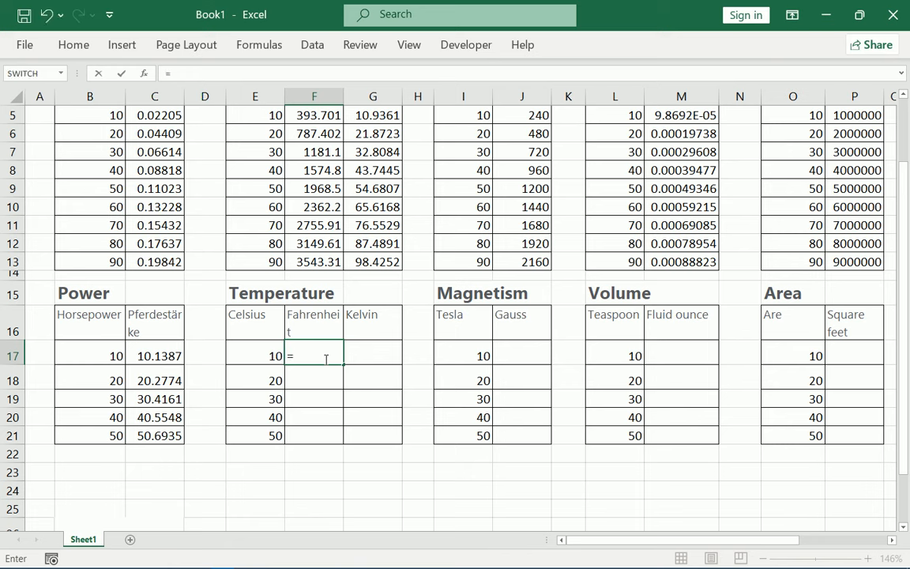
type("co")
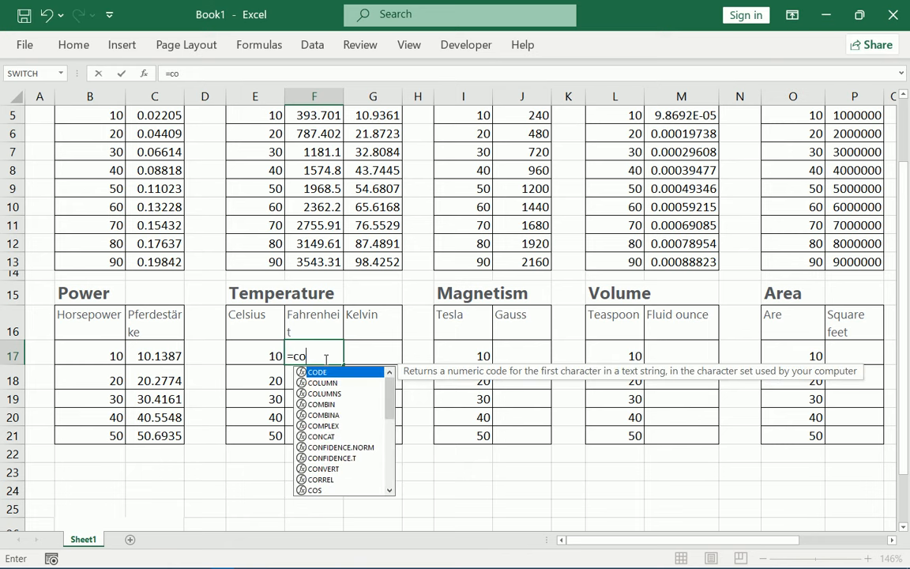
type("nvert")
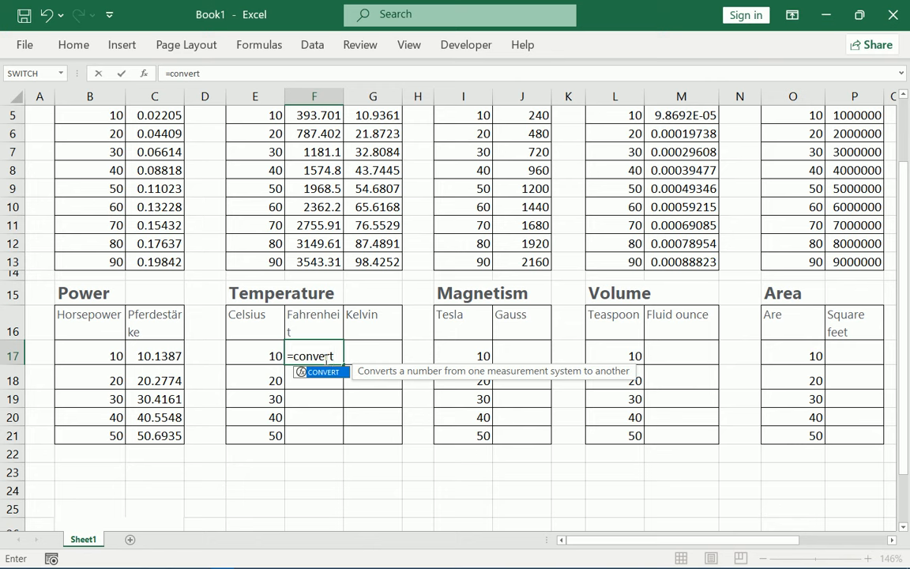
type("(")
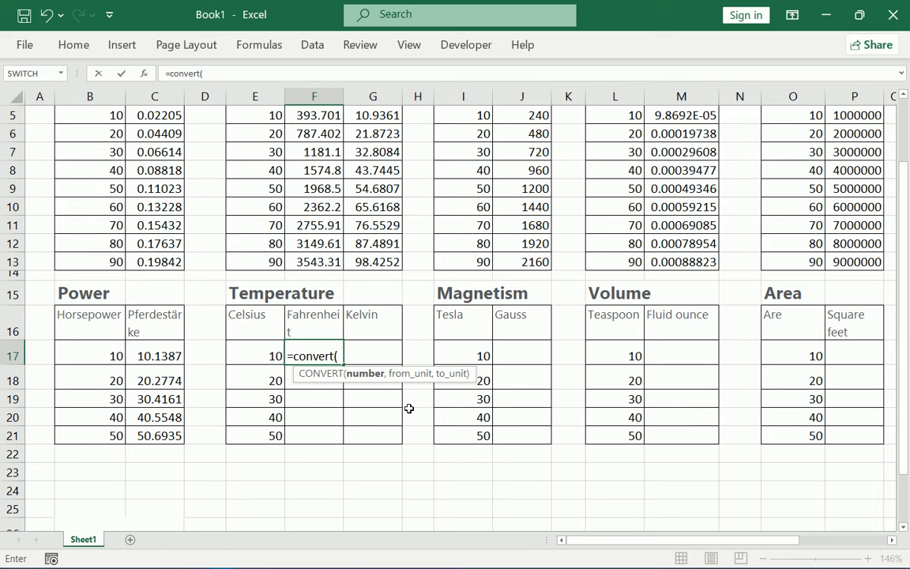
left_click(267, 355)
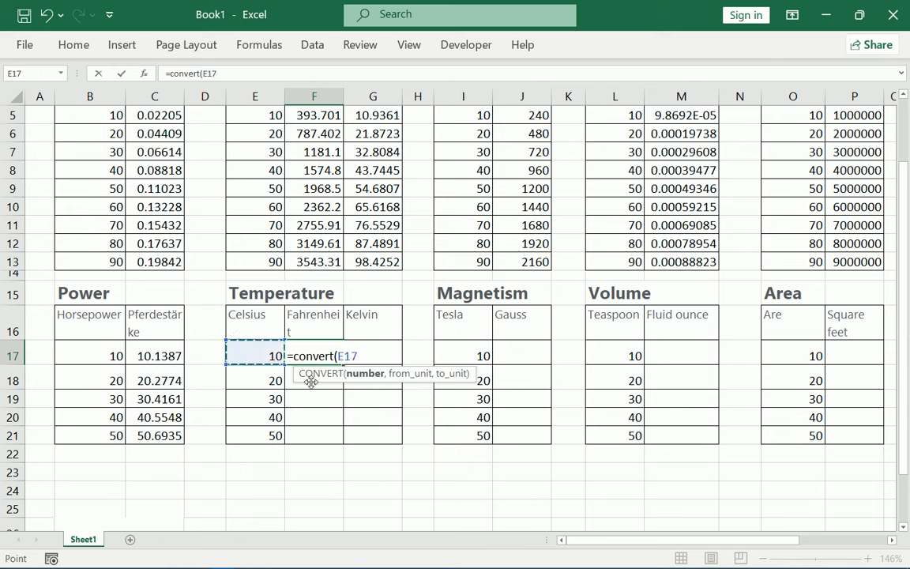
type(",")
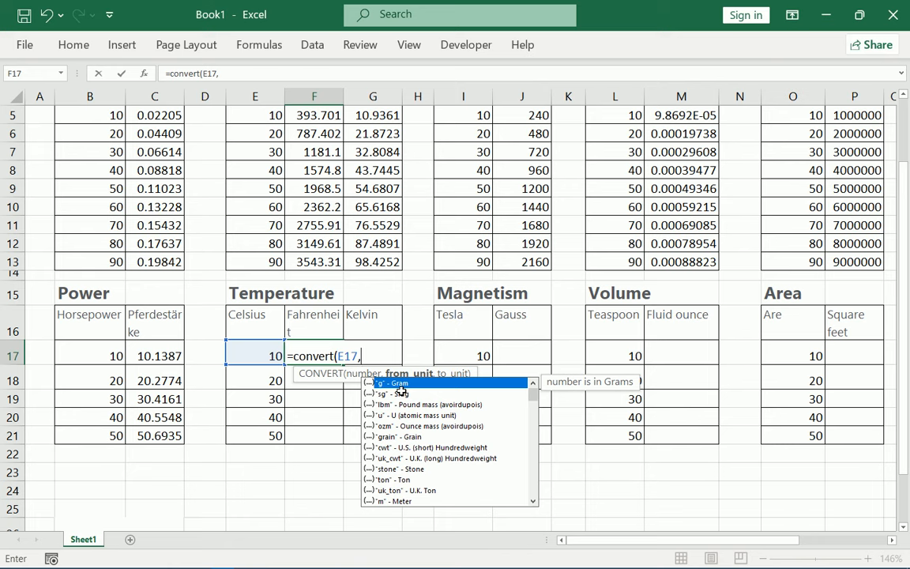
- Start the from-unit of the F17 formula as "Celsi and search the suggested units for the temperature units
type("\"Celsi")
scroll(438, 482, "down", 6)
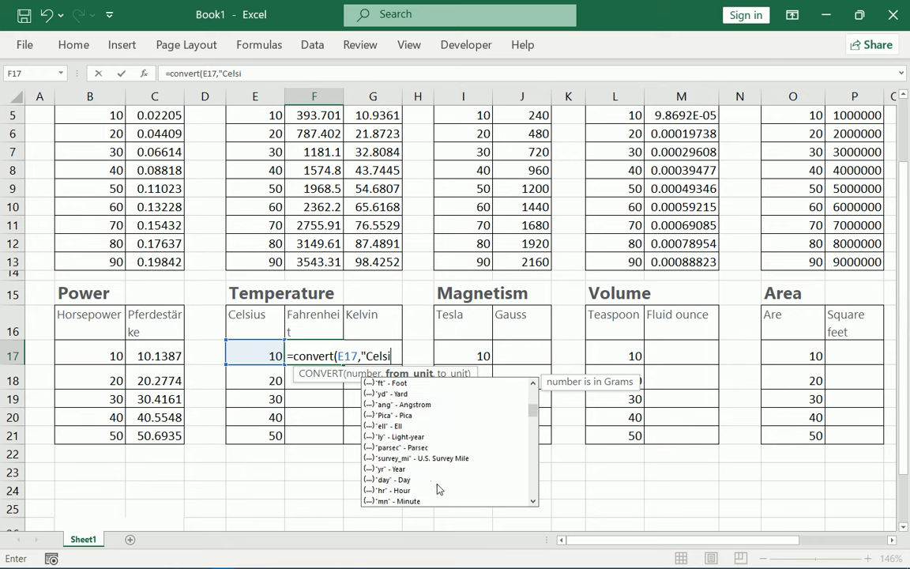
scroll(438, 486, "down", 3)
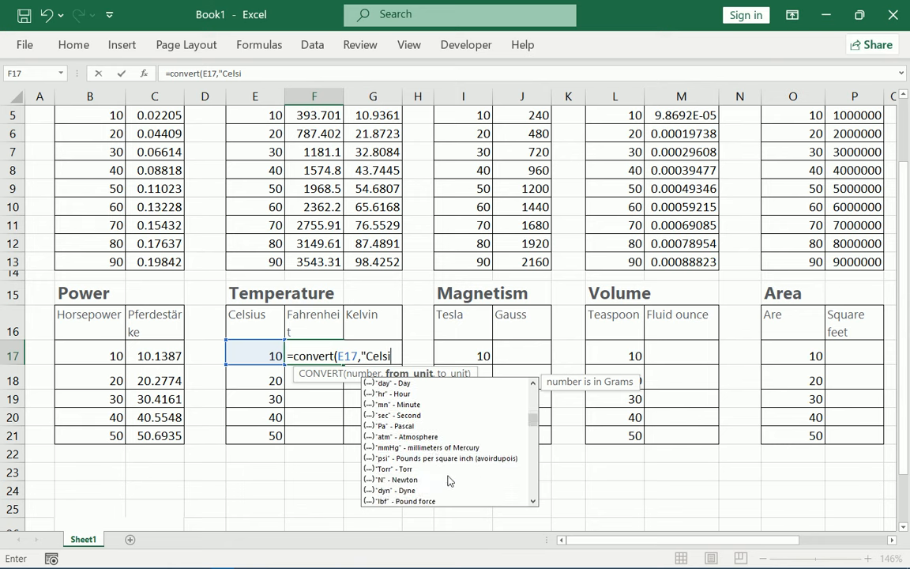
scroll(448, 482, "down", 2)
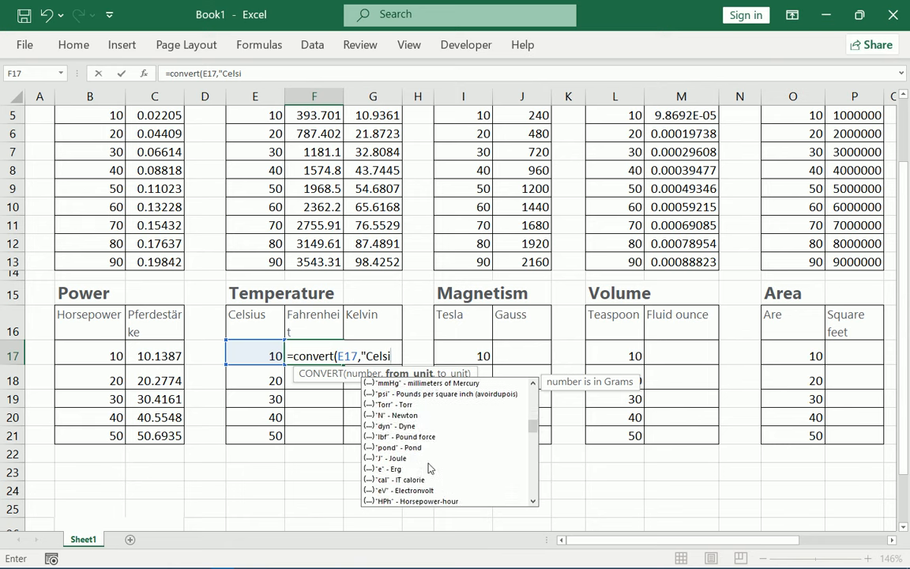
scroll(451, 481, "down", 1)
scroll(452, 477, "down", 1)
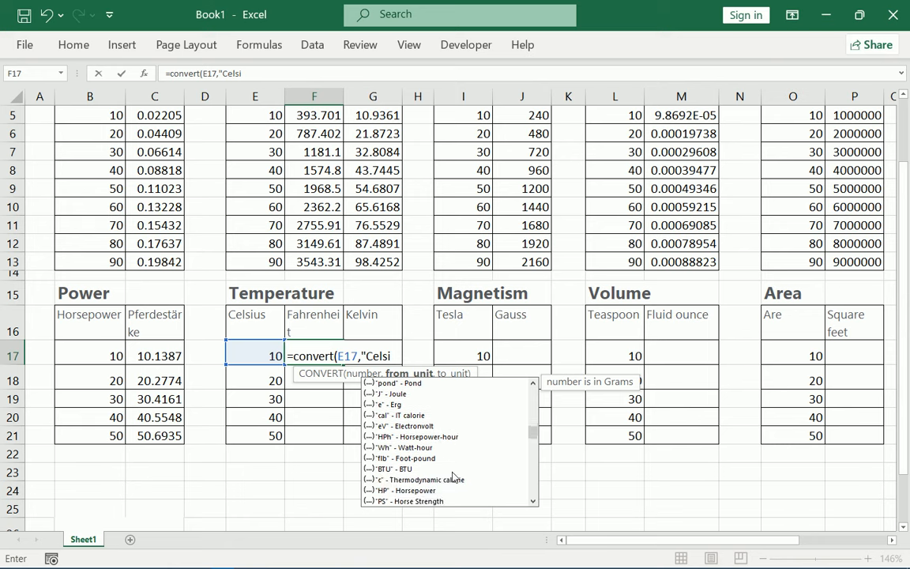
scroll(407, 427, "down", 1)
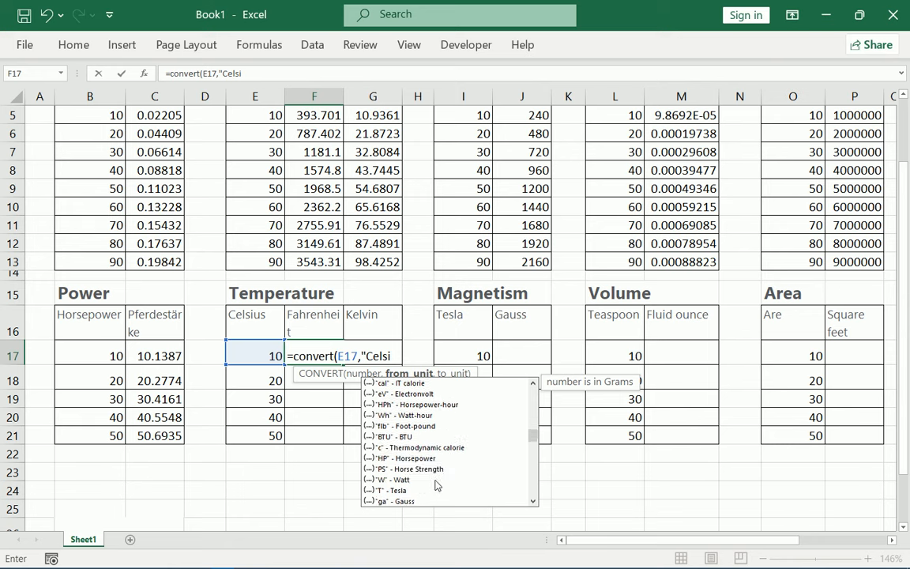
scroll(439, 483, "down", 1)
scroll(435, 479, "down", 1)
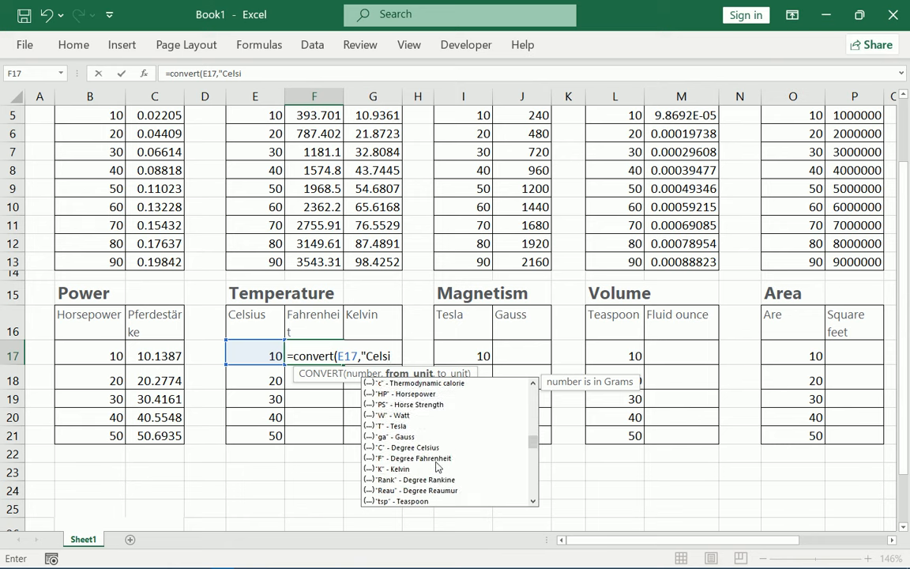
scroll(433, 439, "down", 1)
scroll(434, 440, "down", 1)
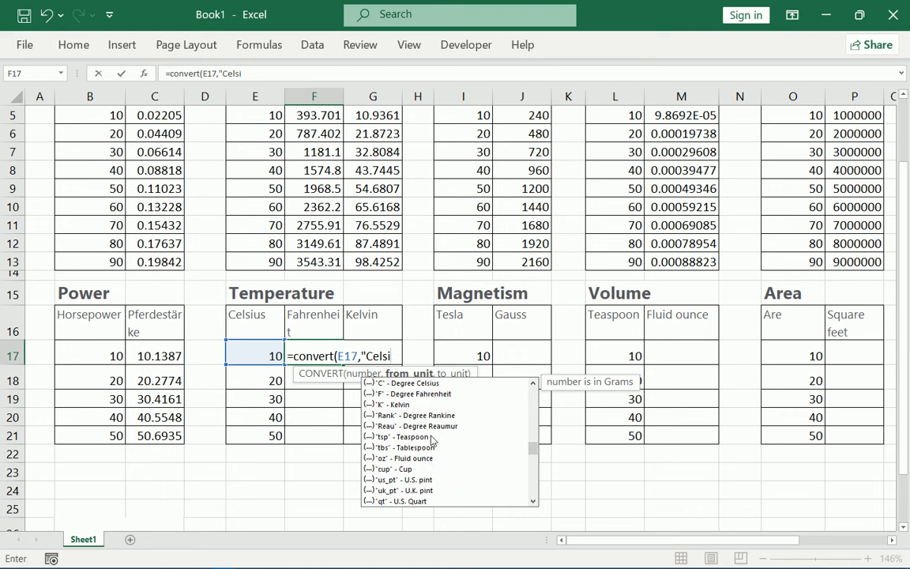
scroll(440, 443, "down", 1)
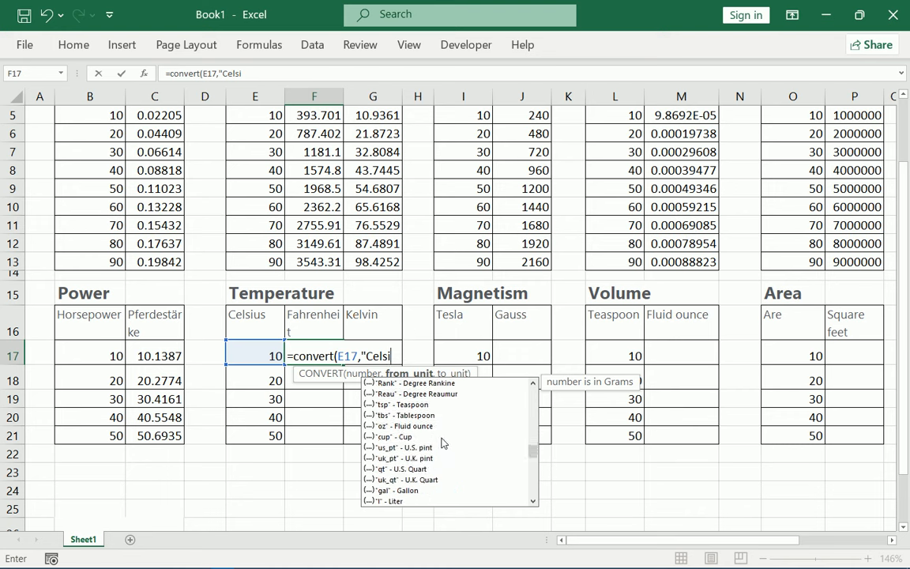
scroll(442, 445, "down", 1)
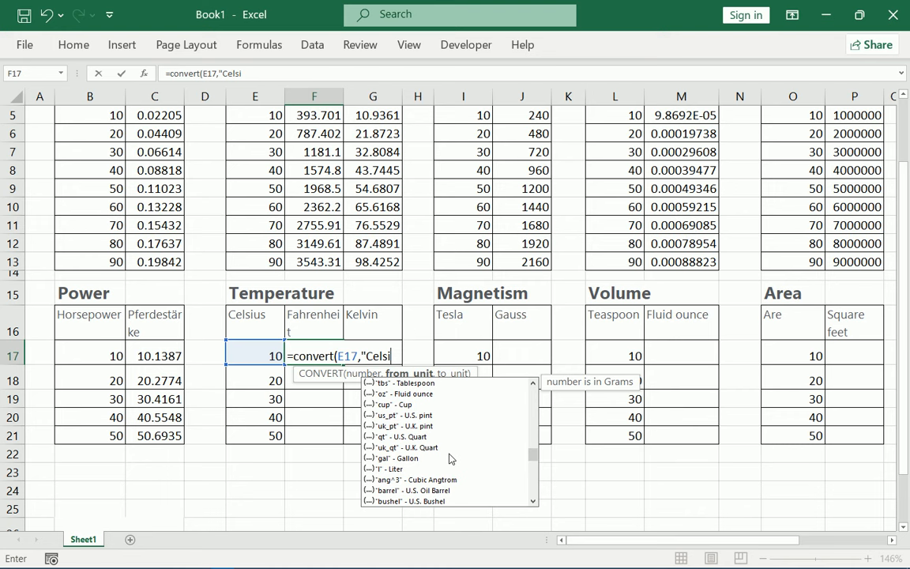
scroll(437, 454, "down", 1)
scroll(436, 457, "down", 3)
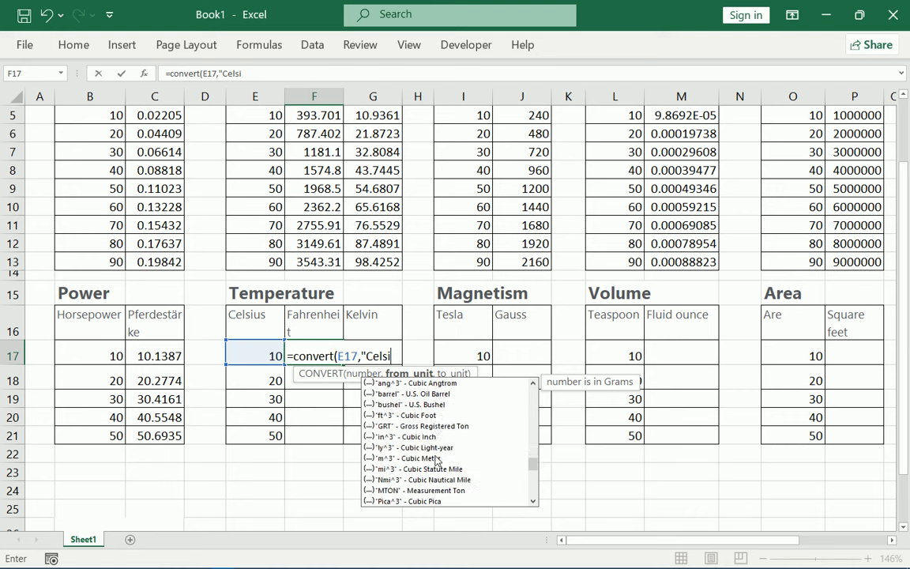
scroll(439, 459, "up", 2)
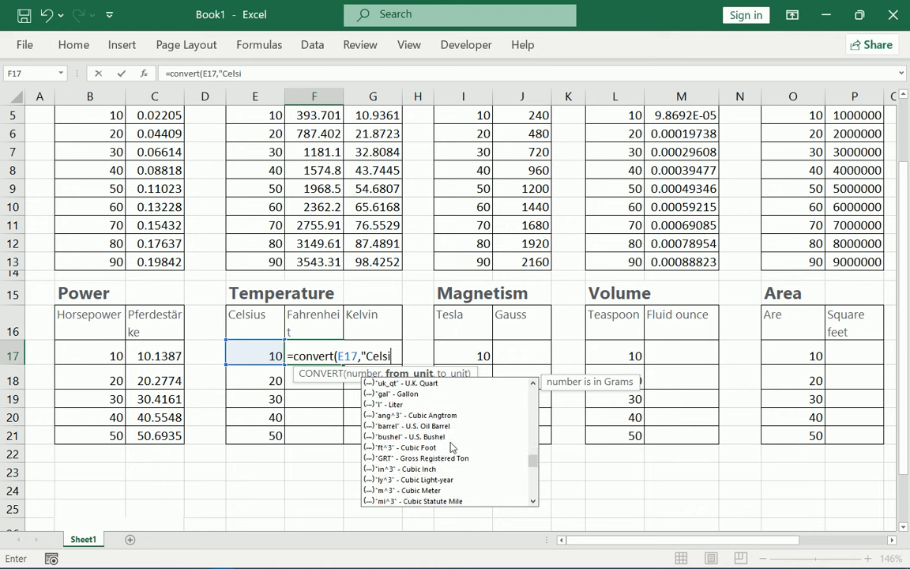
- Try completing the from-unit as "Celsius in the F17 formula, check the suggestions again, and remove its last letter
type("u")
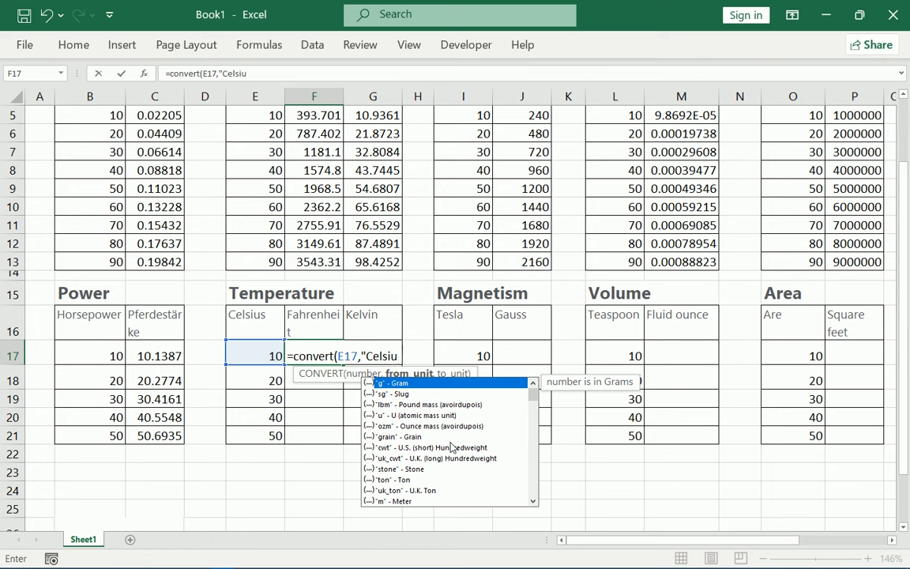
type("s")
scroll(426, 490, "down", 1)
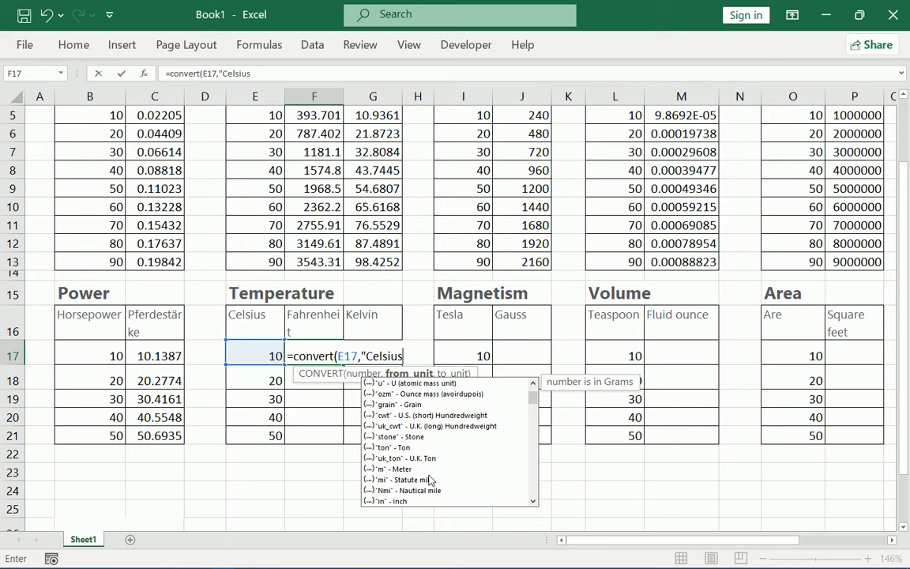
scroll(412, 434, "down", 1)
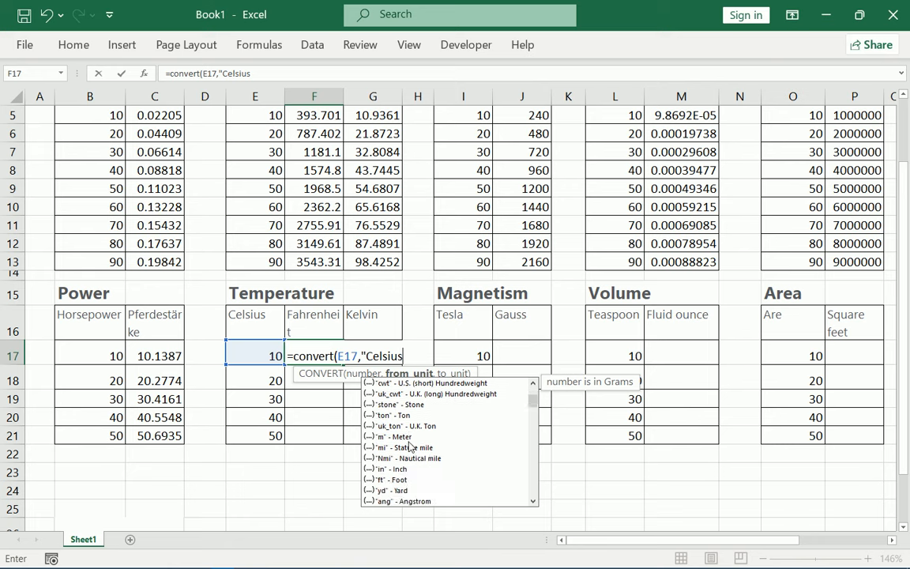
scroll(417, 462, "down", 1)
scroll(419, 469, "down", 4)
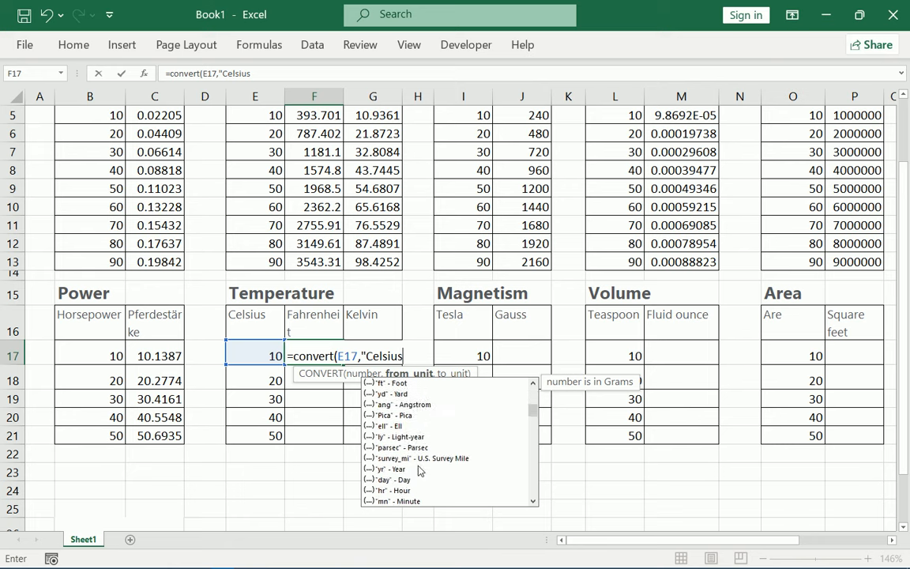
scroll(421, 469, "down", 2)
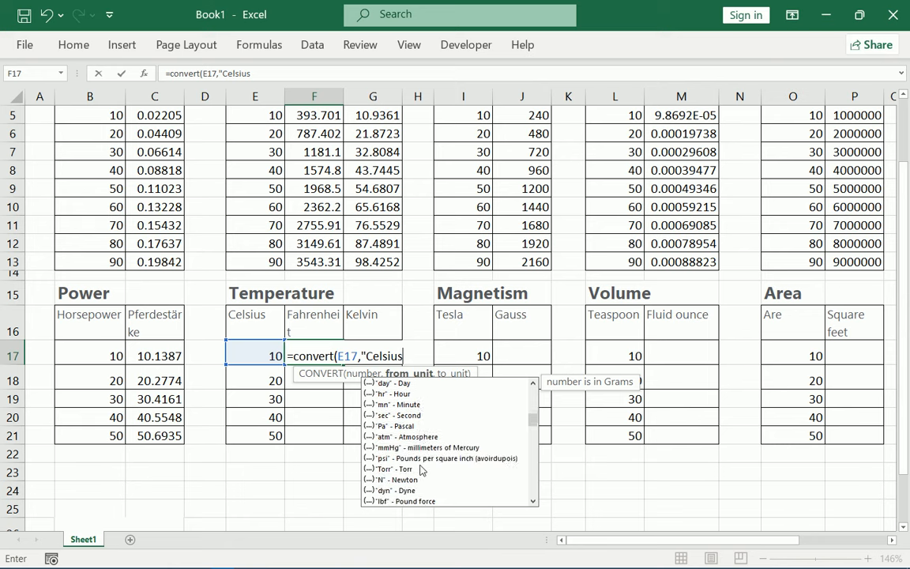
scroll(422, 470, "up", 2)
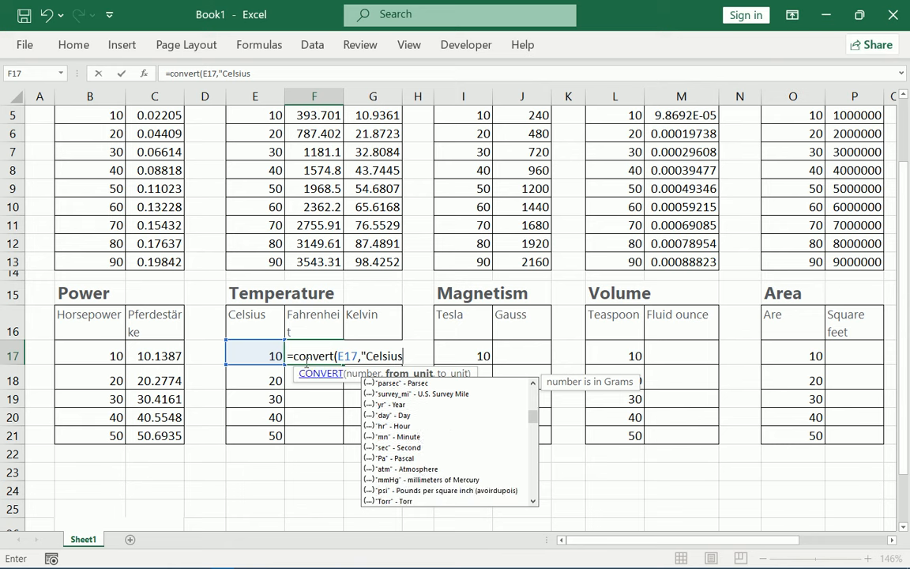
left_click(326, 356)
double_click(325, 356)
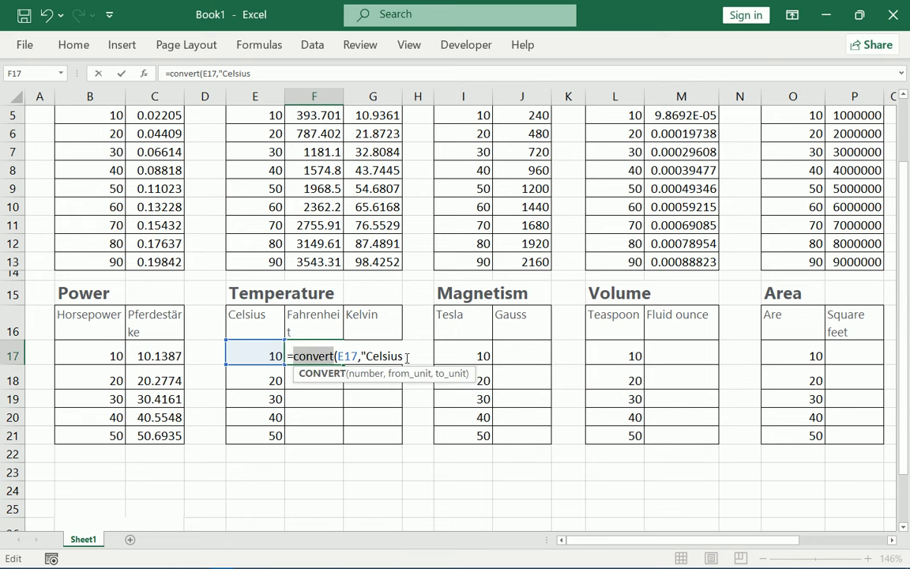
left_click(407, 357)
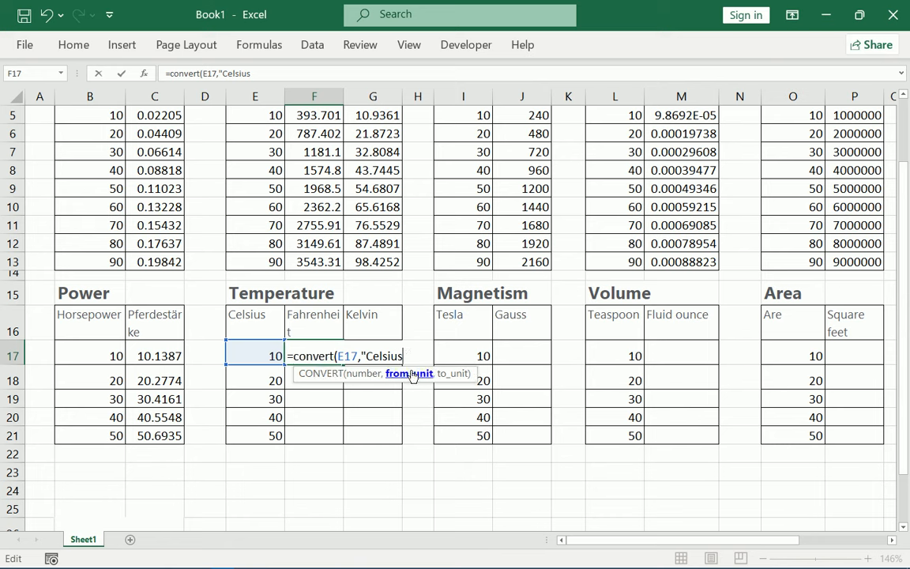
key("BackSpace")
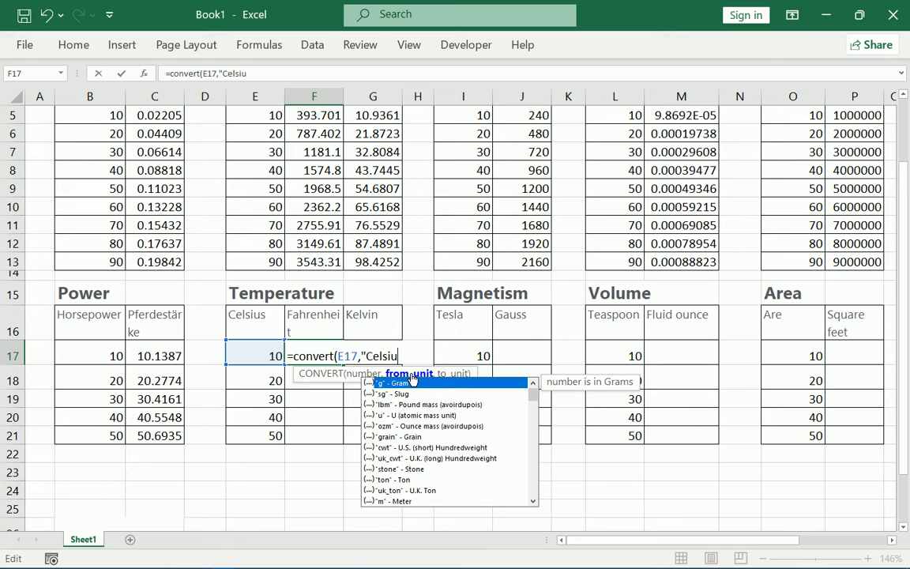
- Set "K" (Kelvin) as the from-unit and "C" (Degree Celsius) as the to-unit of the F17 formula
scroll(434, 433, "down", 4)
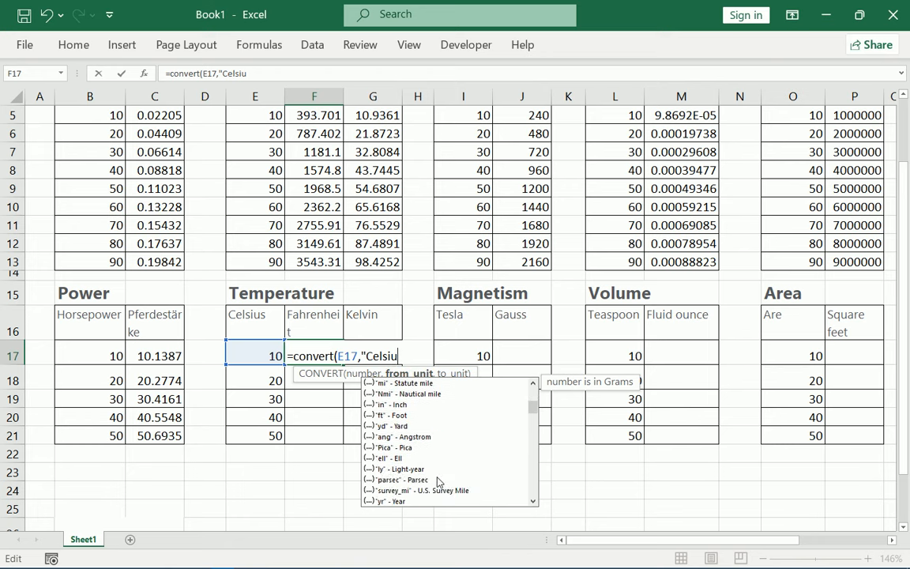
scroll(440, 480, "down", 3)
scroll(437, 485, "down", 2)
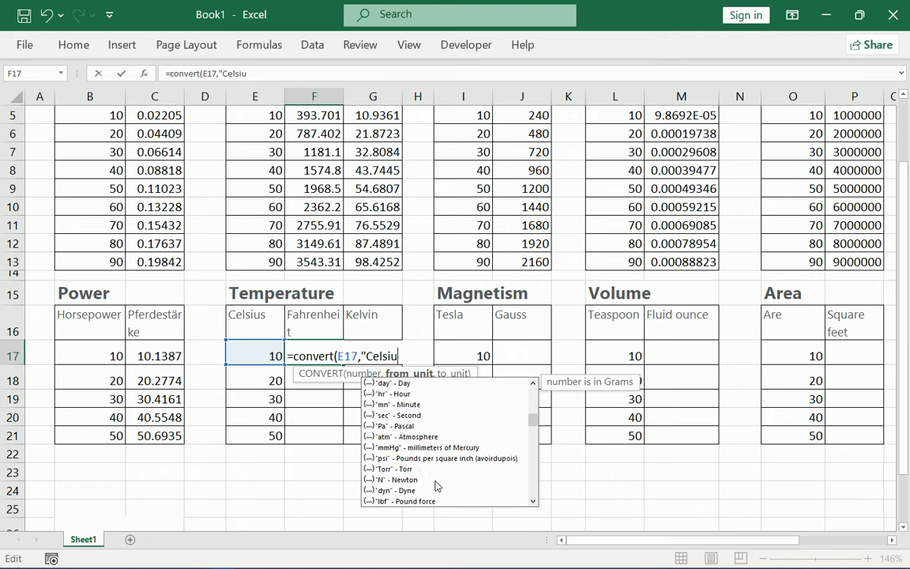
scroll(437, 485, "down", 2)
scroll(437, 486, "down", 3)
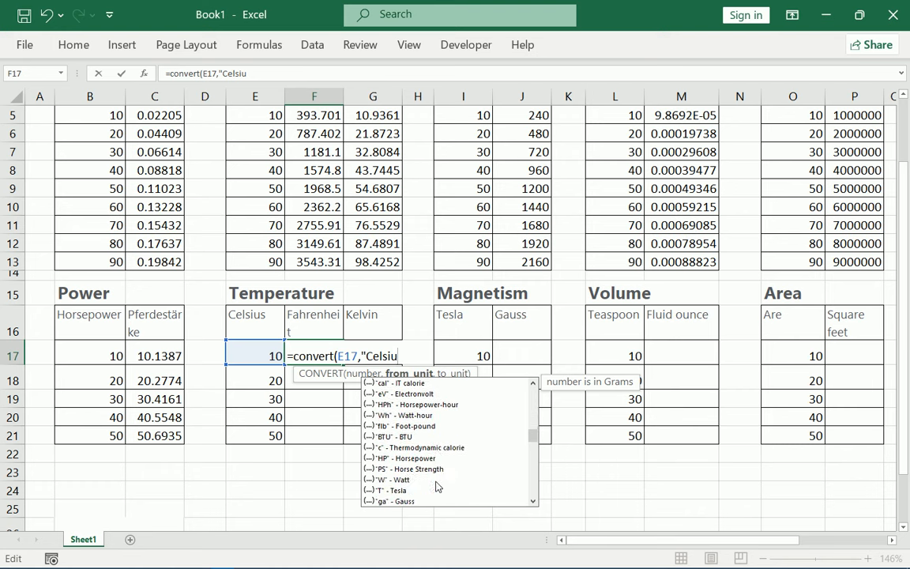
scroll(440, 487, "down", 1)
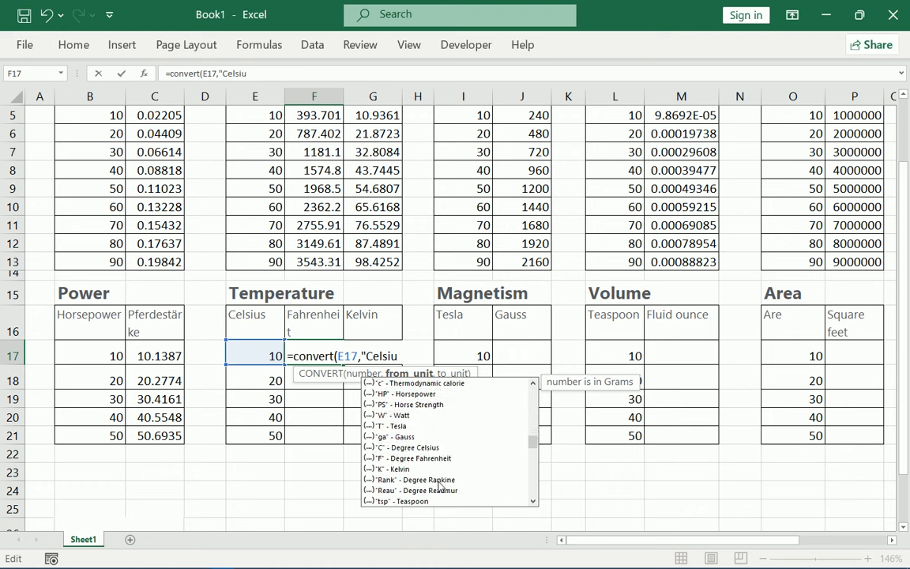
scroll(445, 474, "down", 2)
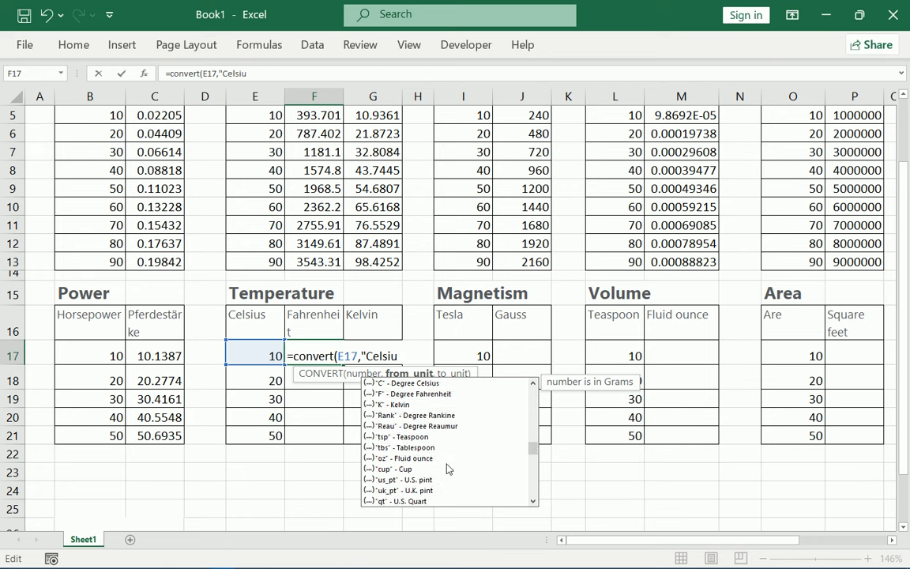
scroll(446, 469, "up", 1)
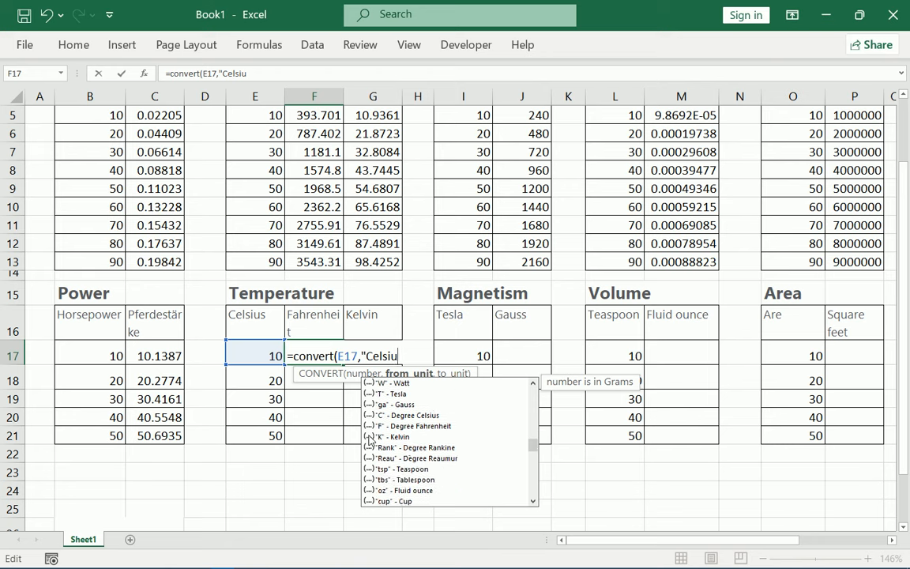
left_click(370, 437)
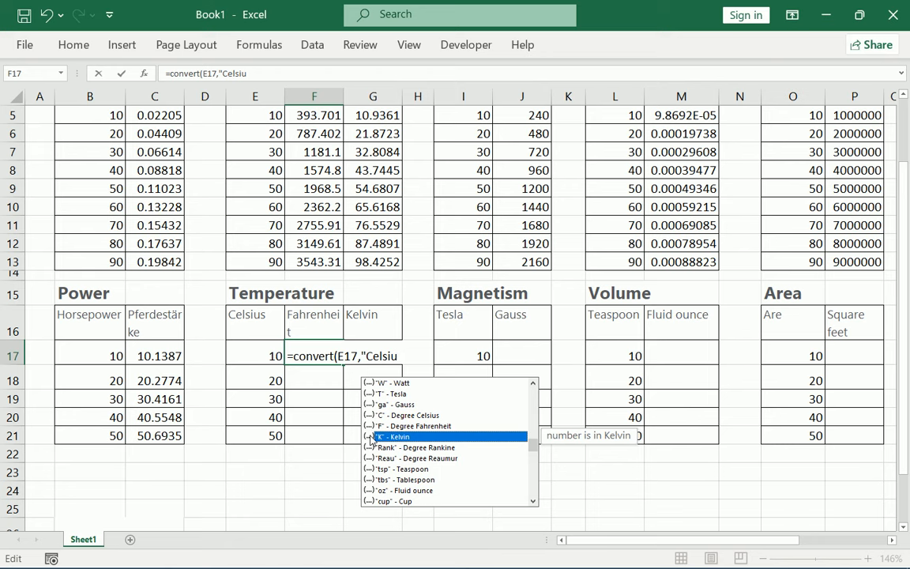
double_click(421, 438)
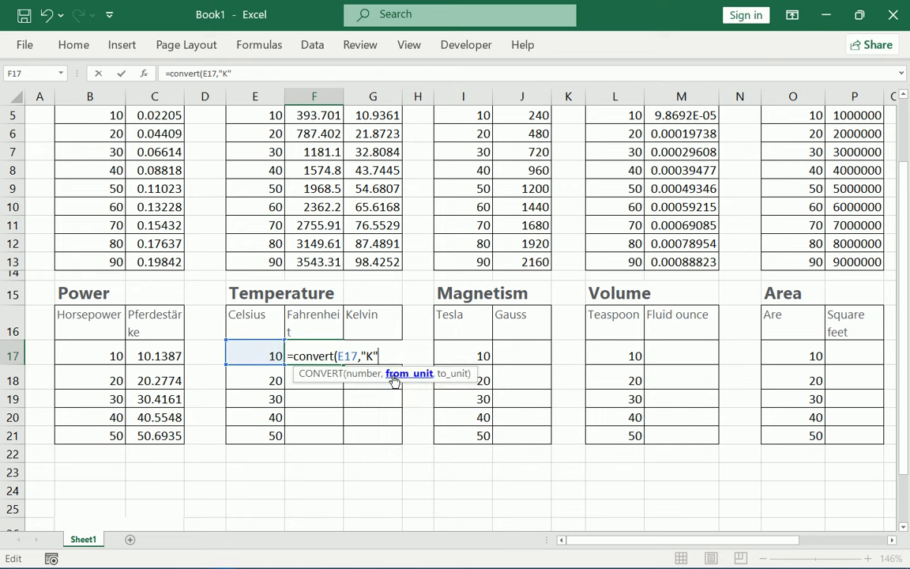
type(",")
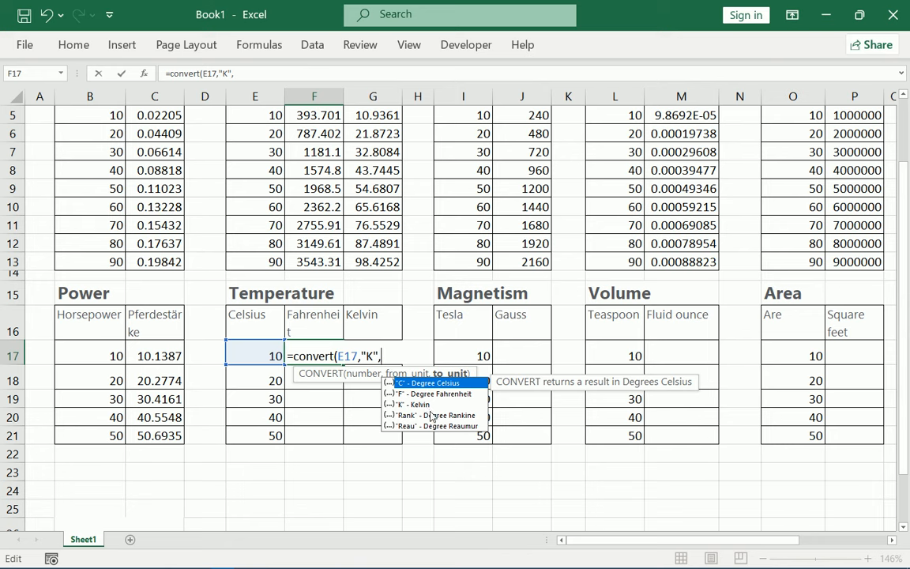
double_click(427, 385)
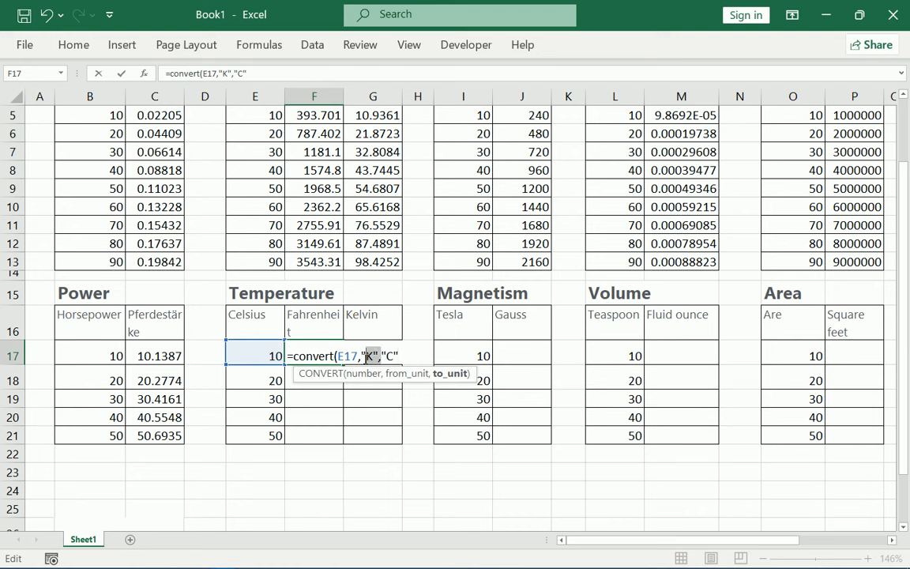
- Change the F17 formula's from-unit to "C" and its to-unit to "K", close the parenthesis, and enter the formula
left_click_drag(366, 357, 366, 357)
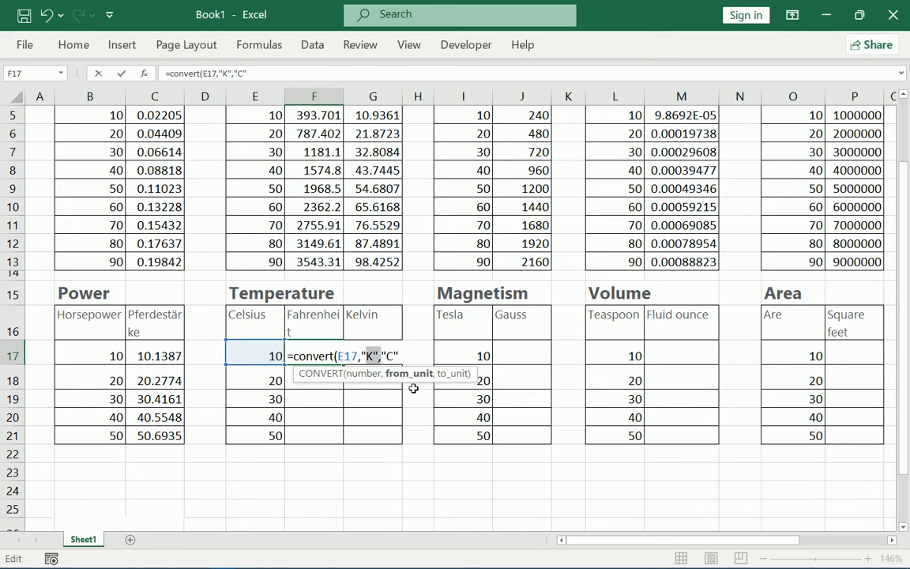
left_click(384, 356)
key("BackSpace")
key("BackSpace")
key("BackSpace")
key("BackSpace")
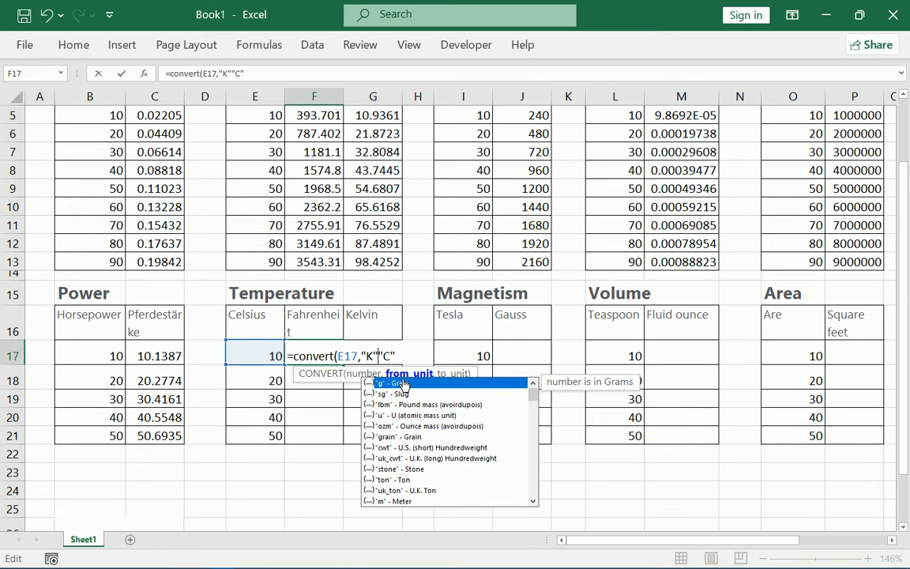
key("Right")
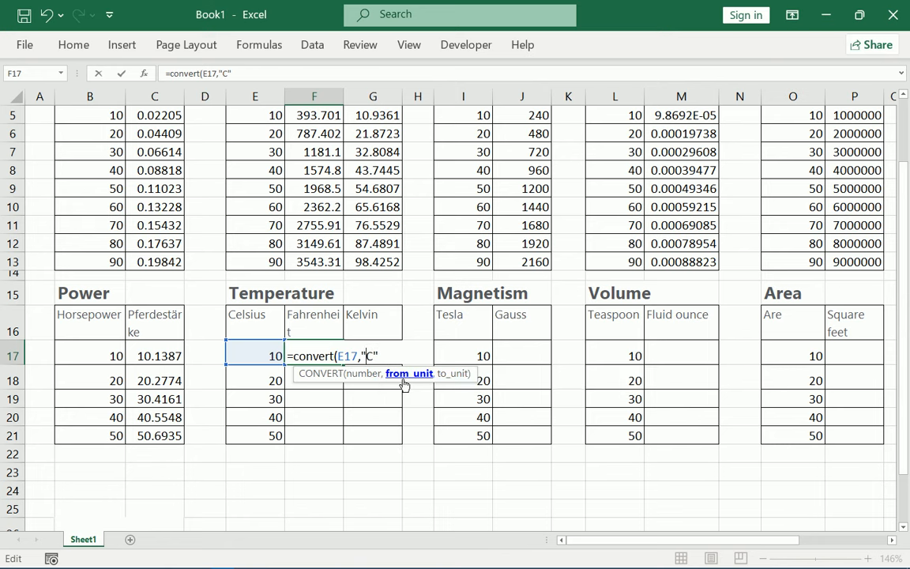
type(",")
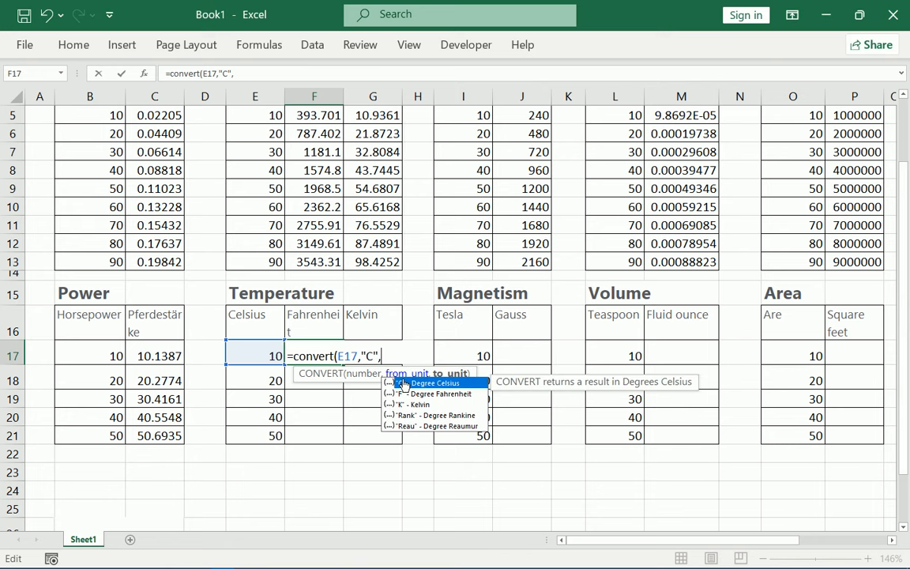
type("\"K\")")
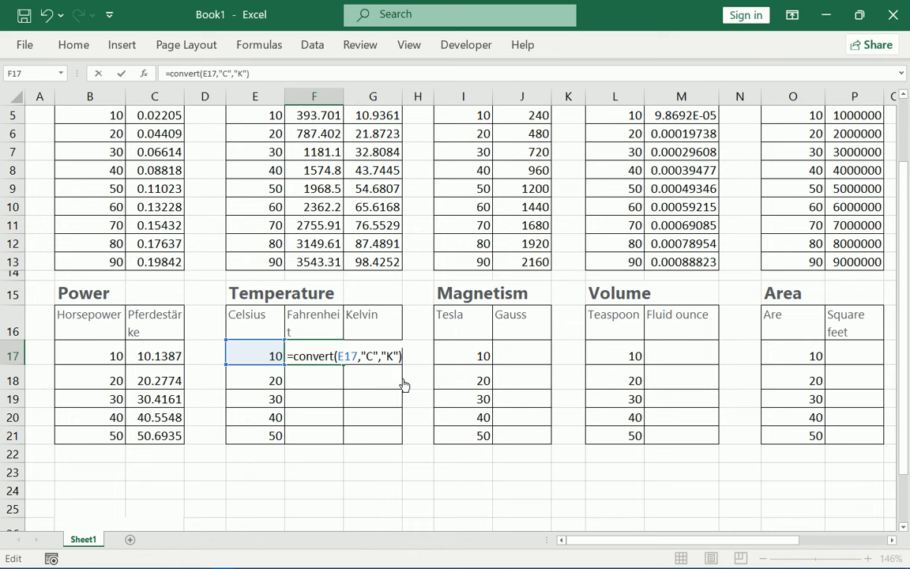
key("Return")
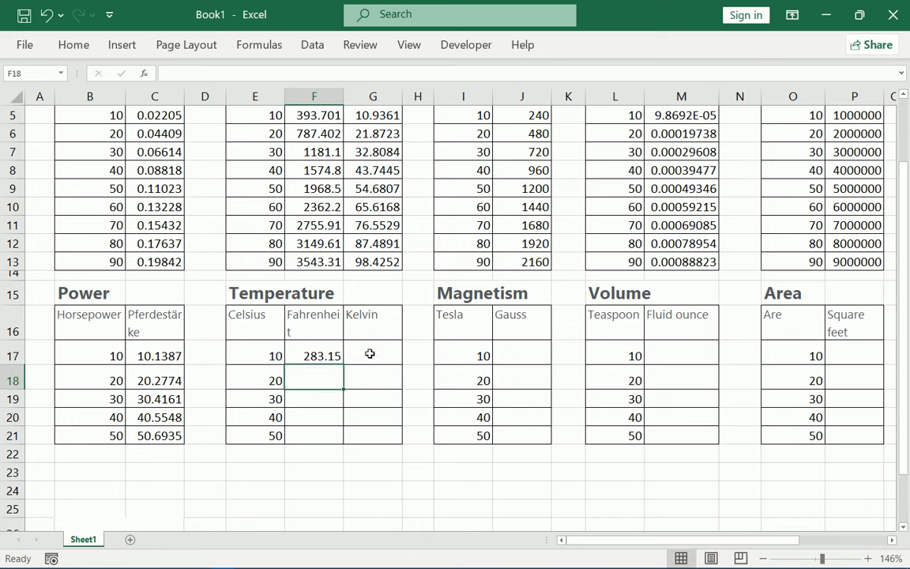
- Replace the to-unit in the F17 formula with "F" (Degree Fahrenheit) and enter the corrected formula
left_click(322, 356)
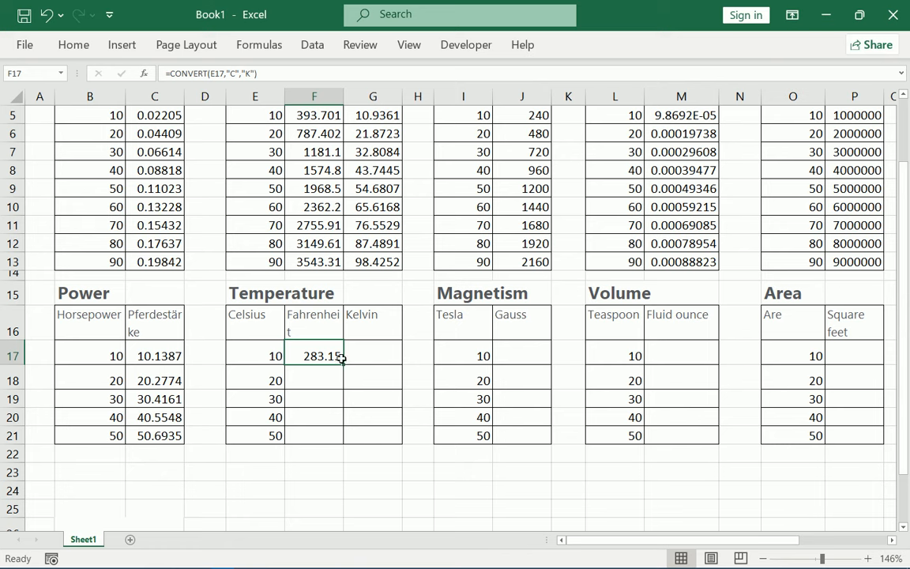
double_click(332, 357)
left_click(406, 357)
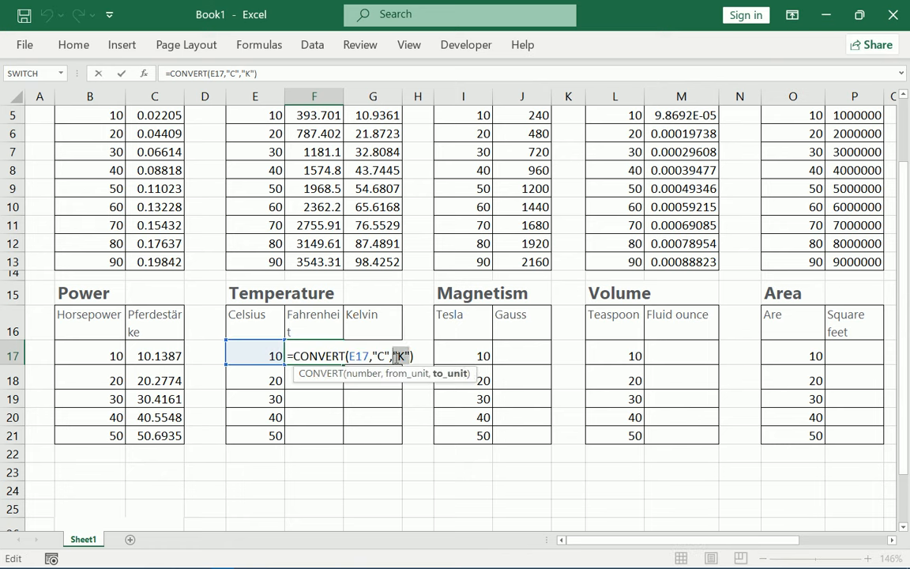
key("Delete")
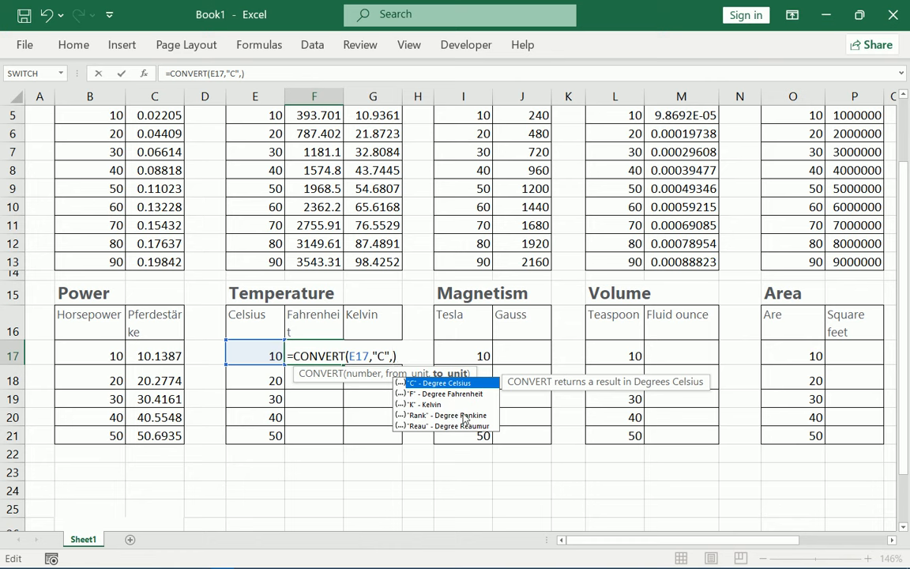
left_click(402, 386)
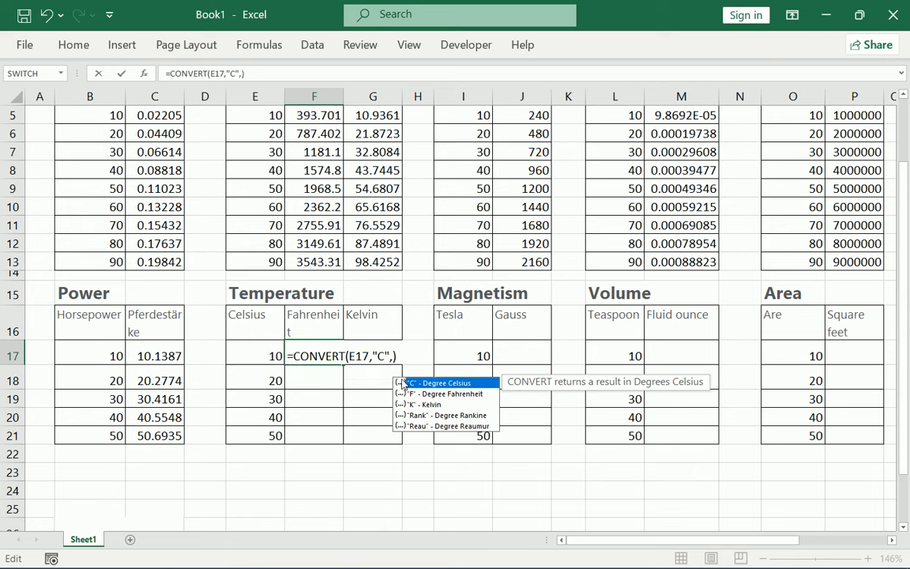
left_click(384, 358)
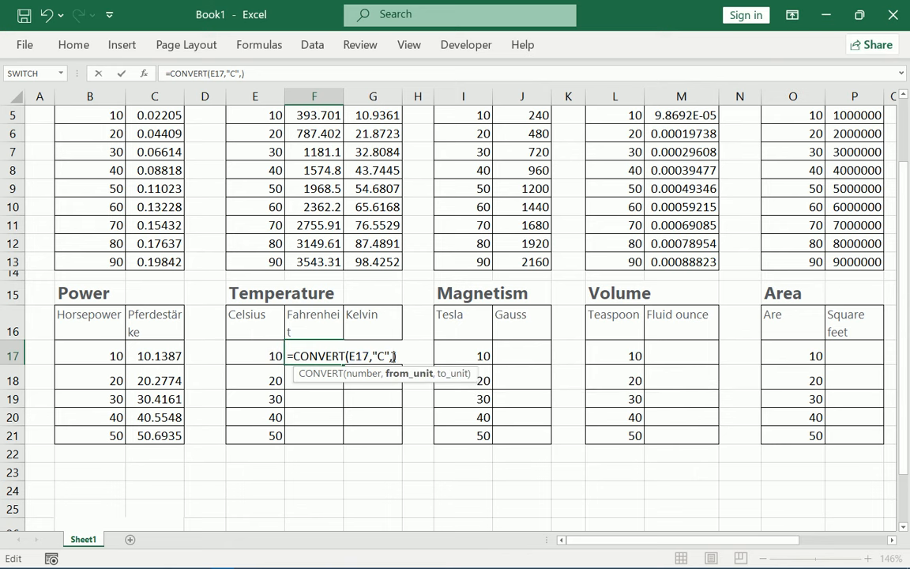
key("Right")
type("\"")
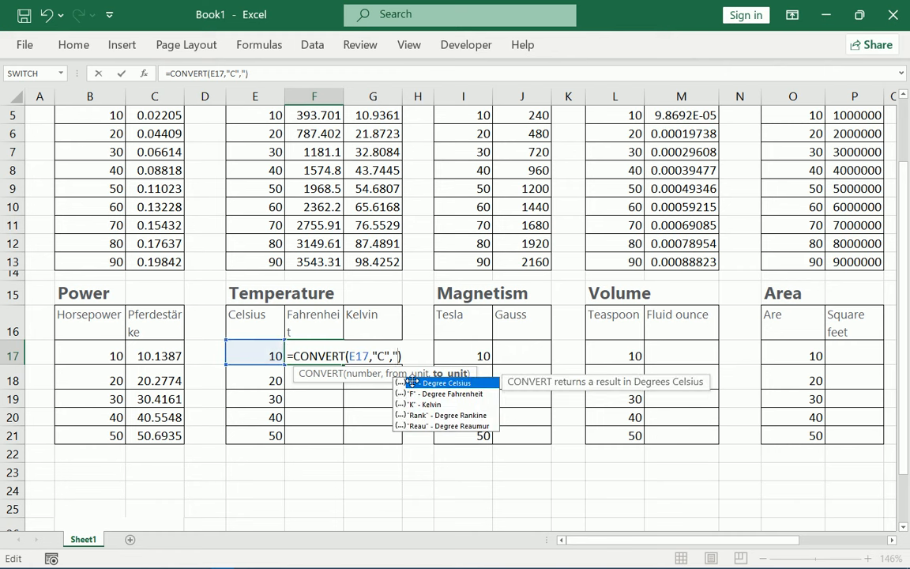
double_click(457, 393)
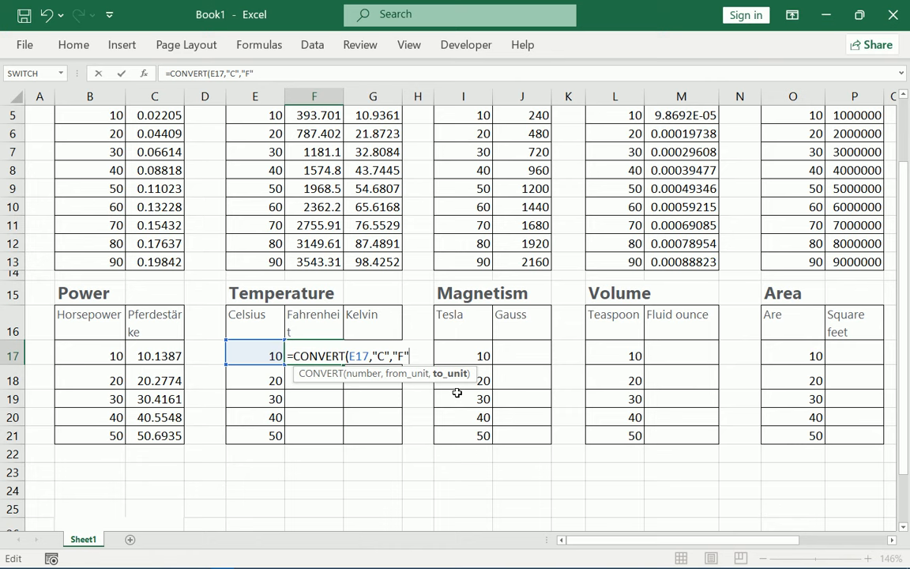
type("=")
key("BackSpace")
type(")")
key("Return")
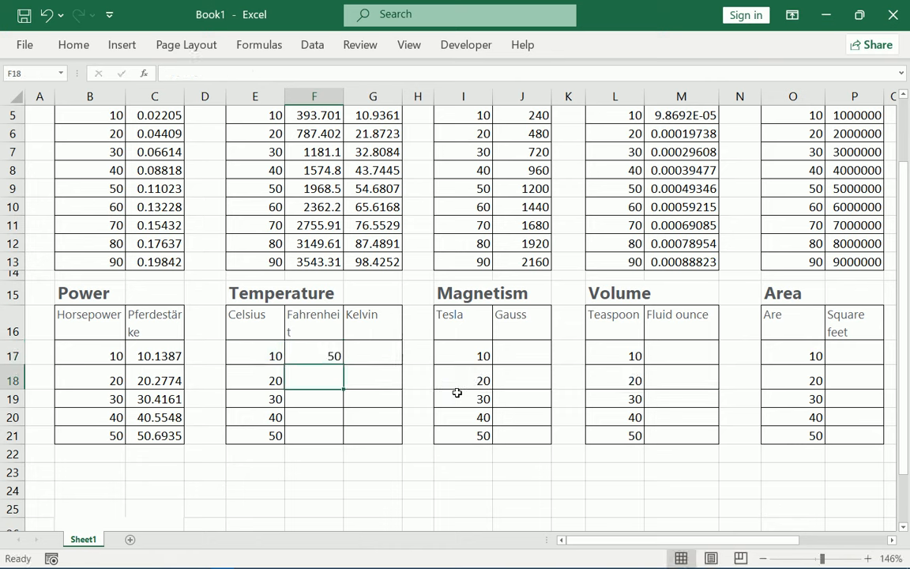
- Enter the formula =CONVERT(E17,"C","K") in cell G17 under Kelvin
double_click(378, 358)
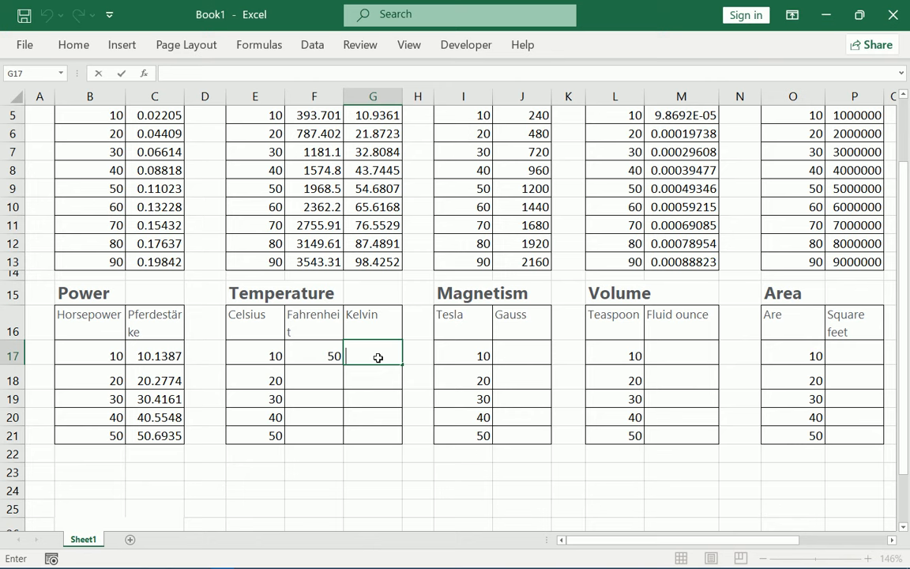
type("=convert")
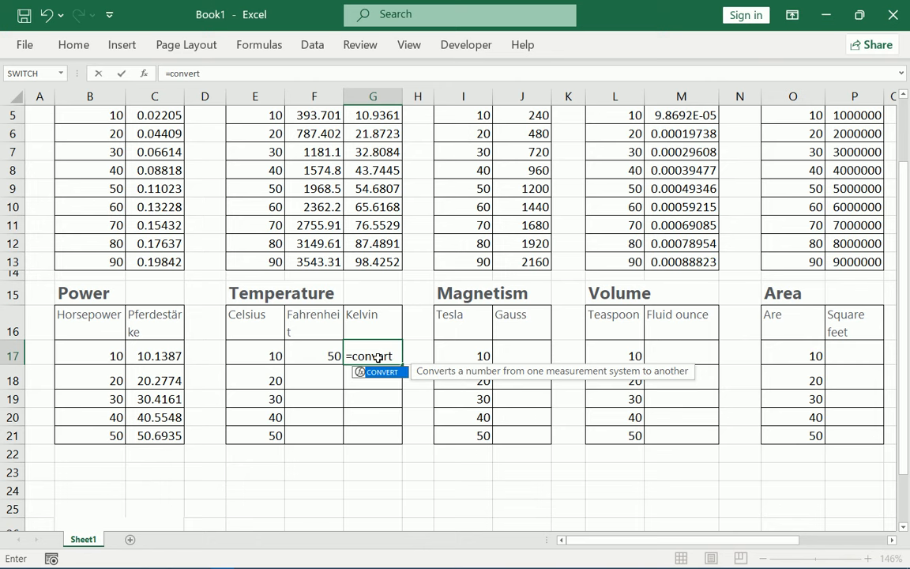
type("(")
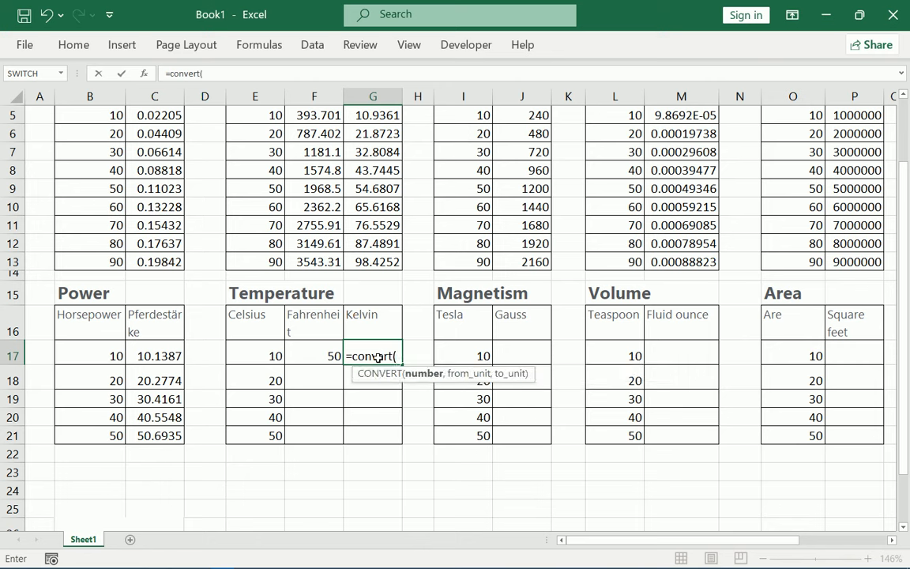
left_click(268, 357)
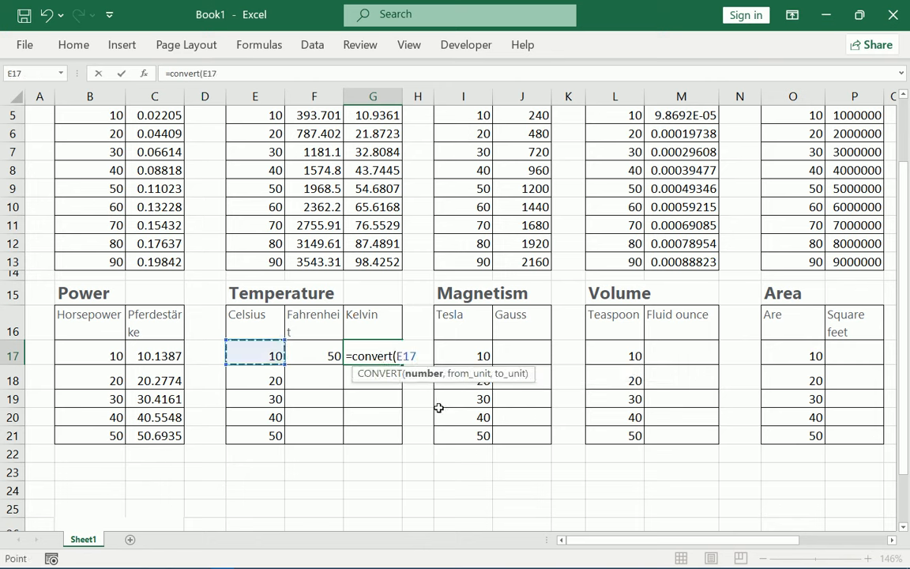
type(",")
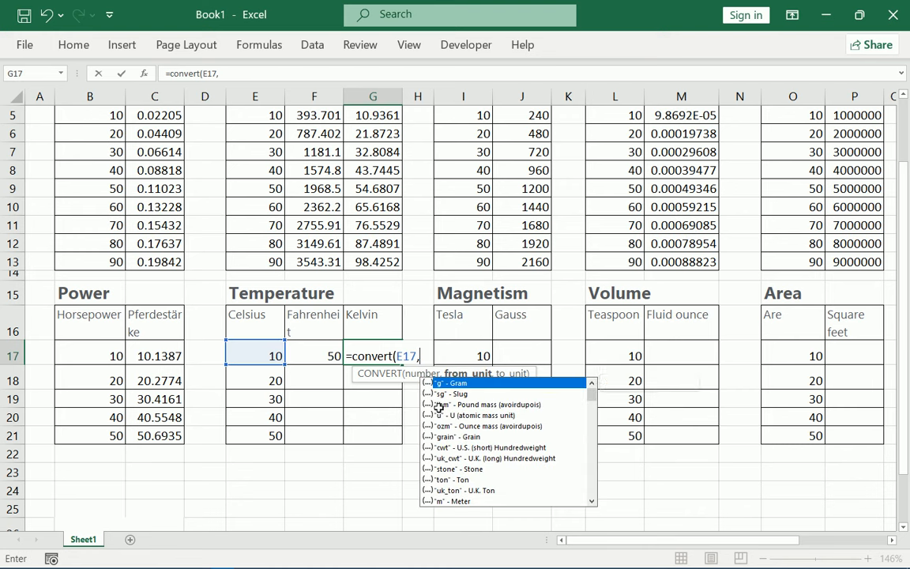
type("\"")
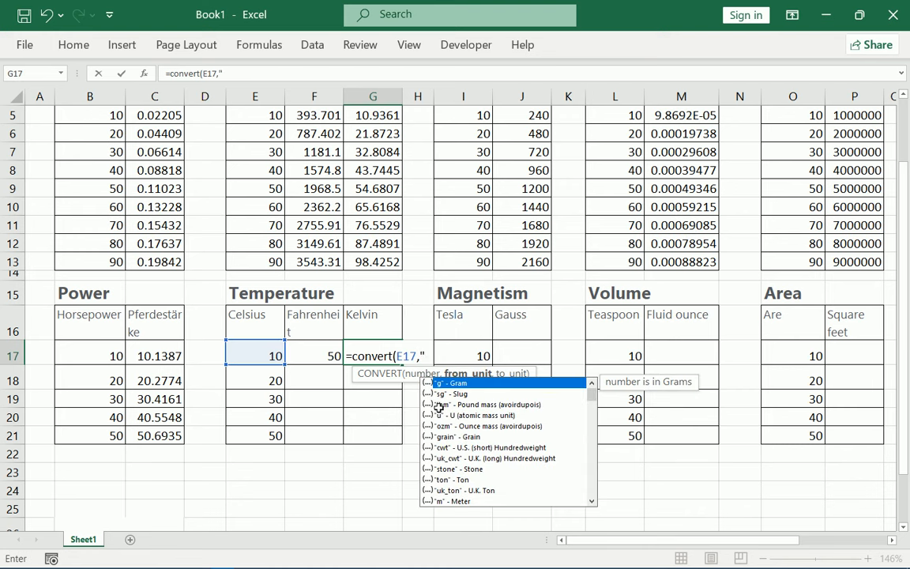
type("C\"")
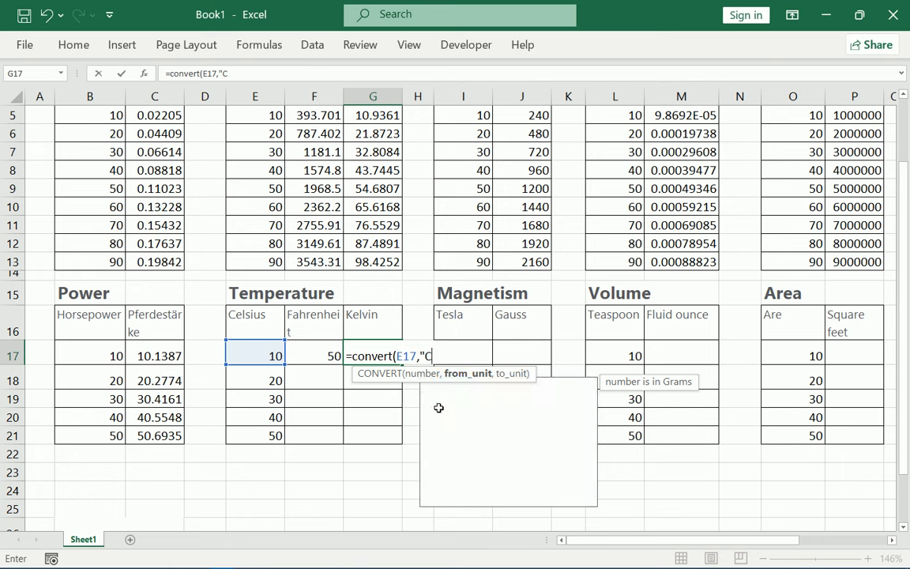
type(",")
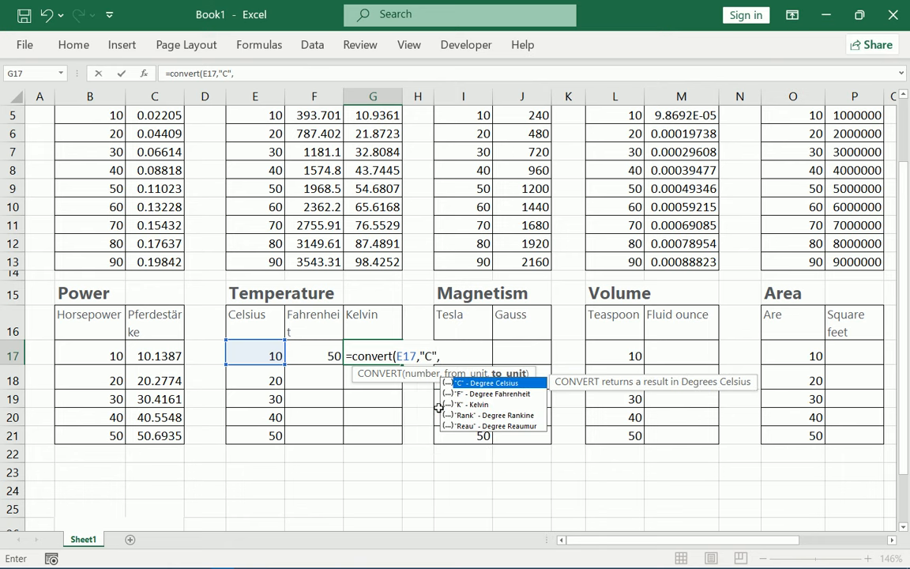
type("\"K\")")
key("Return")
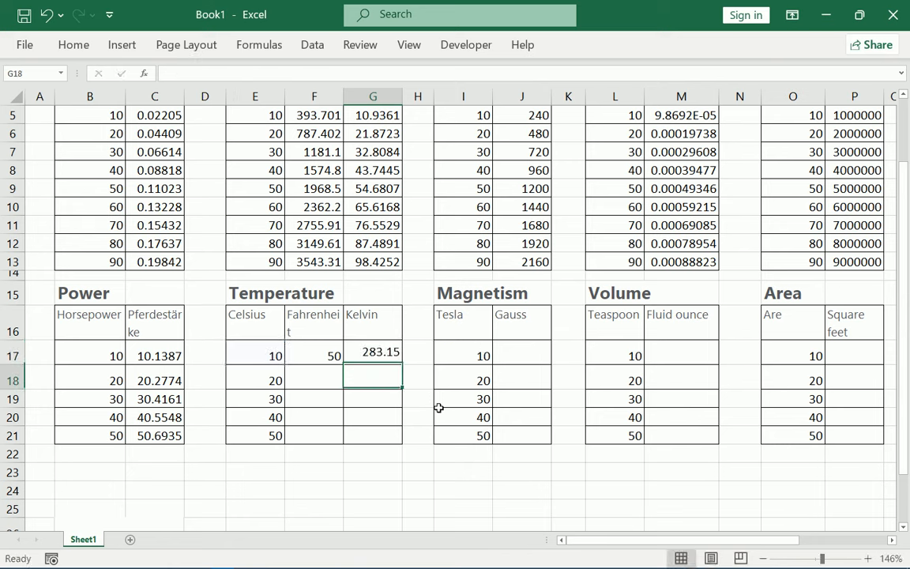
- Fill the Fahrenheit formula in F17 and the Kelvin formula in G17 down to row 21
left_click(327, 355)
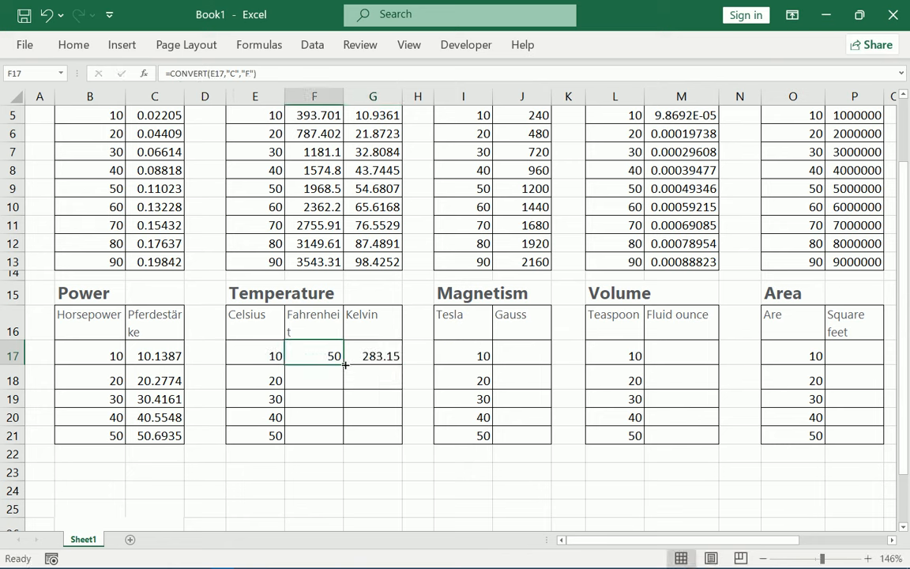
double_click(343, 365)
left_click(392, 355)
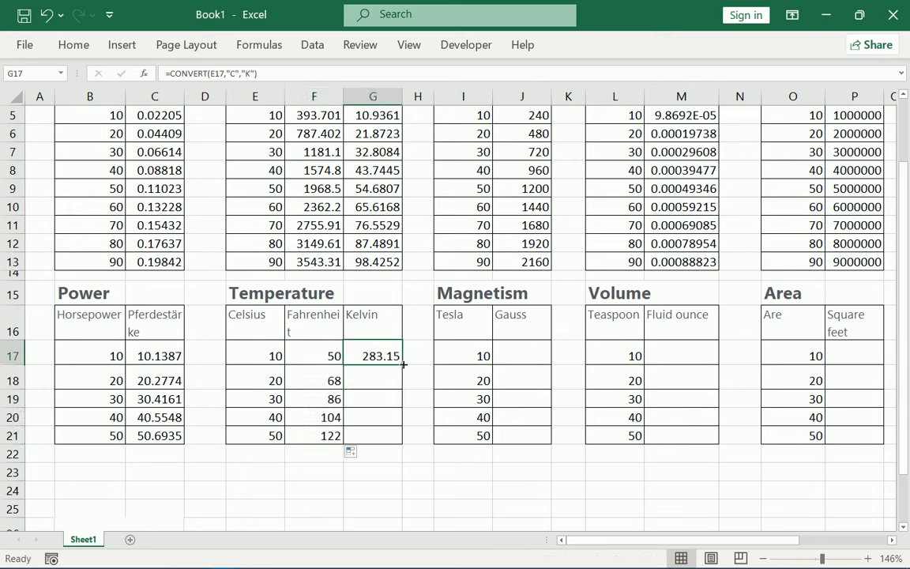
double_click(401, 365)
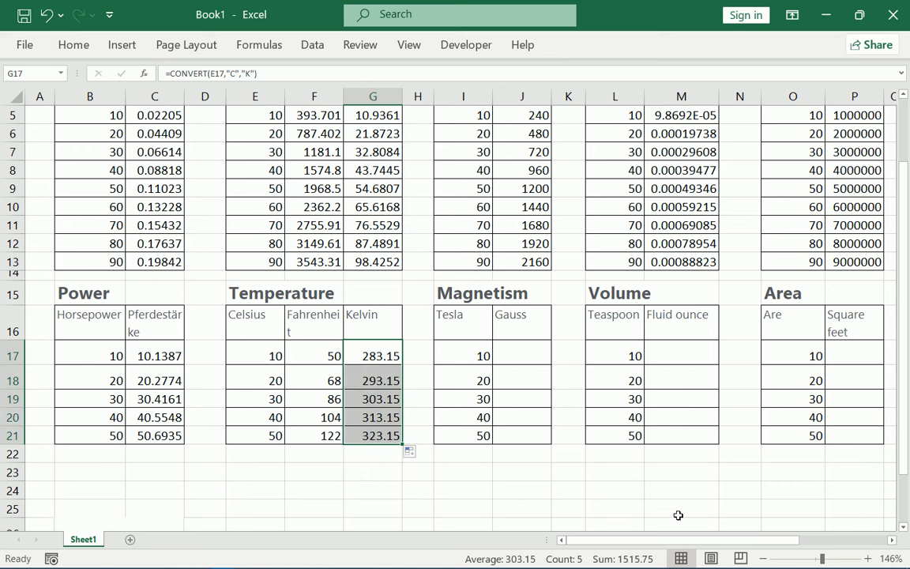
- Start a CONVERT formula in cell J17 under Gauss in the Magnetism table
left_click_drag(709, 546, 750, 545)
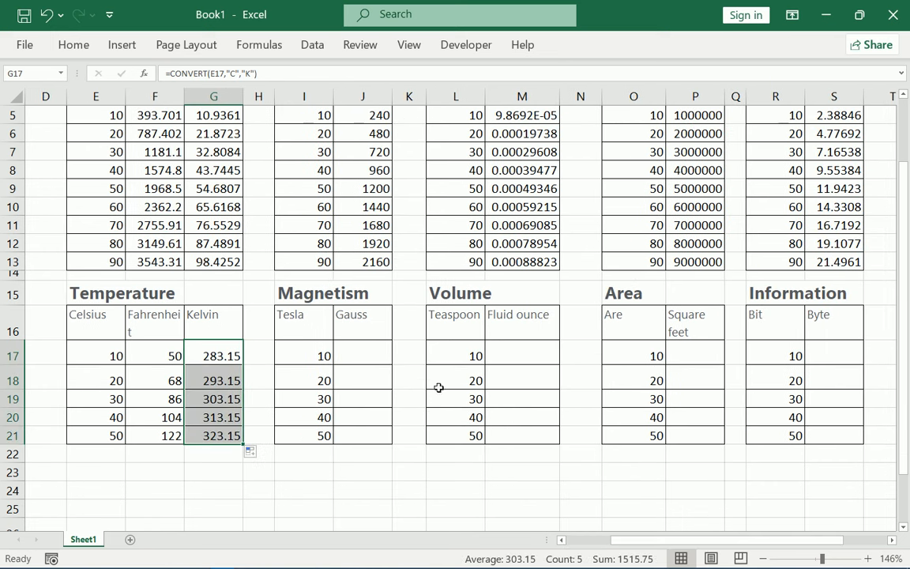
left_click(343, 356)
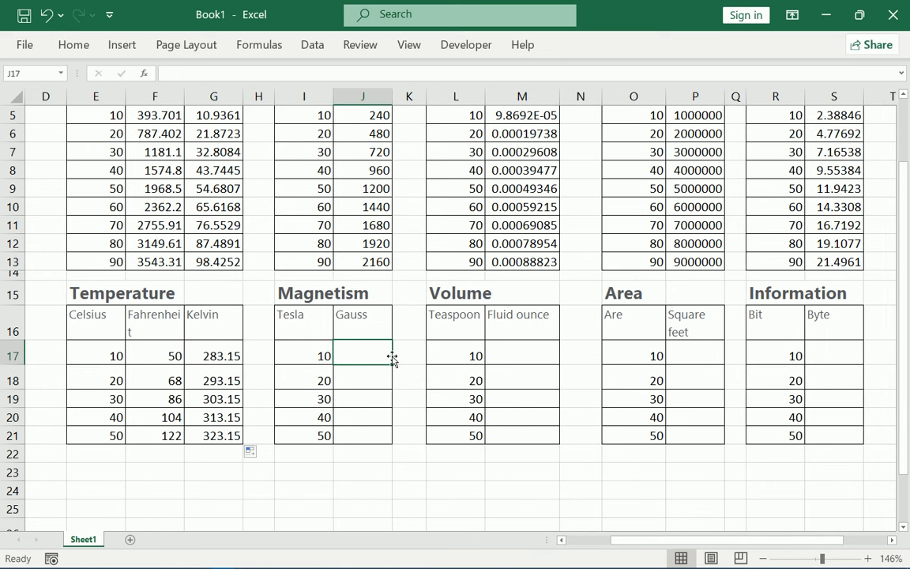
double_click(357, 350)
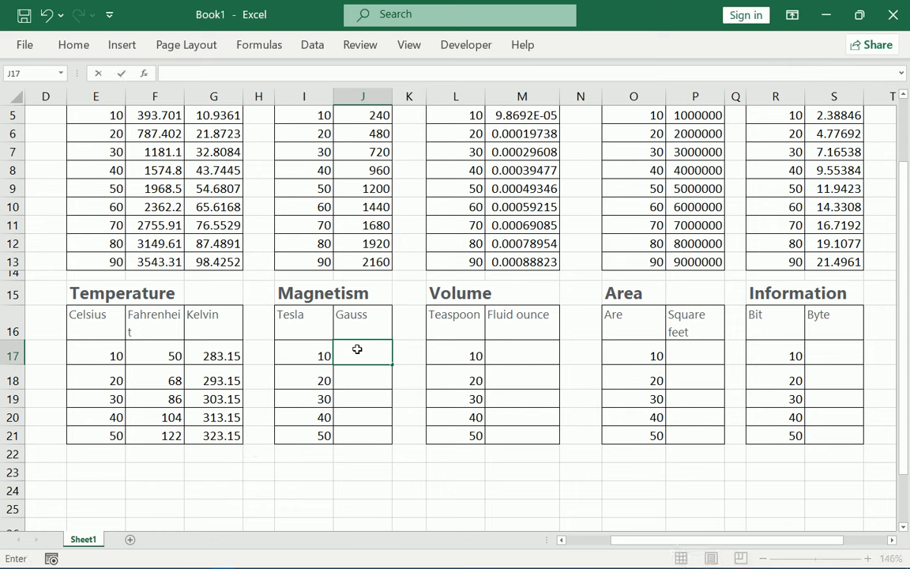
type("=c")
type("o")
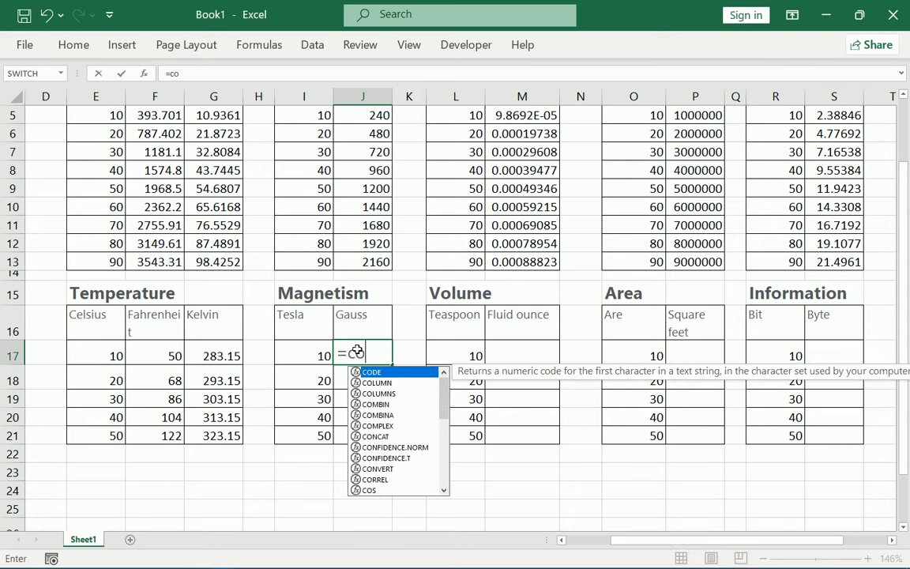
type("nvert")
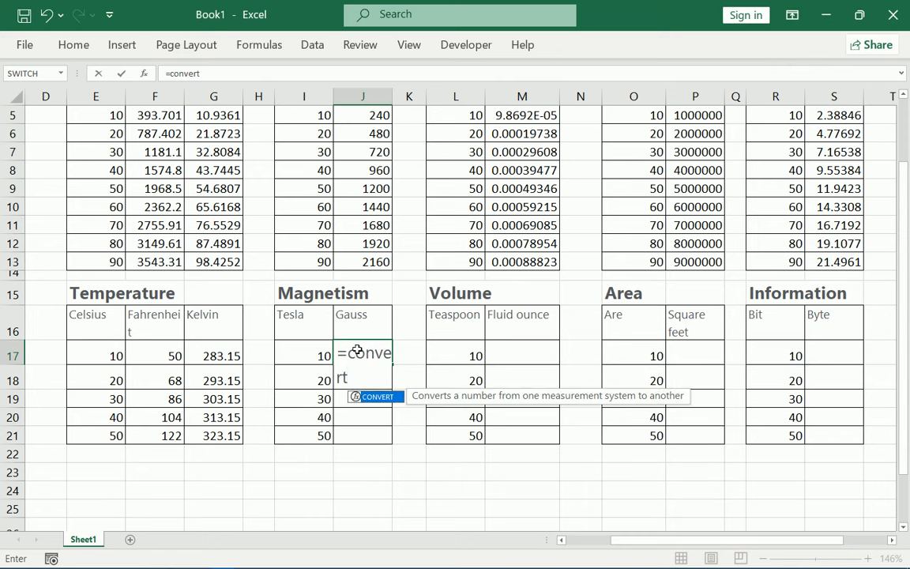
type("(")
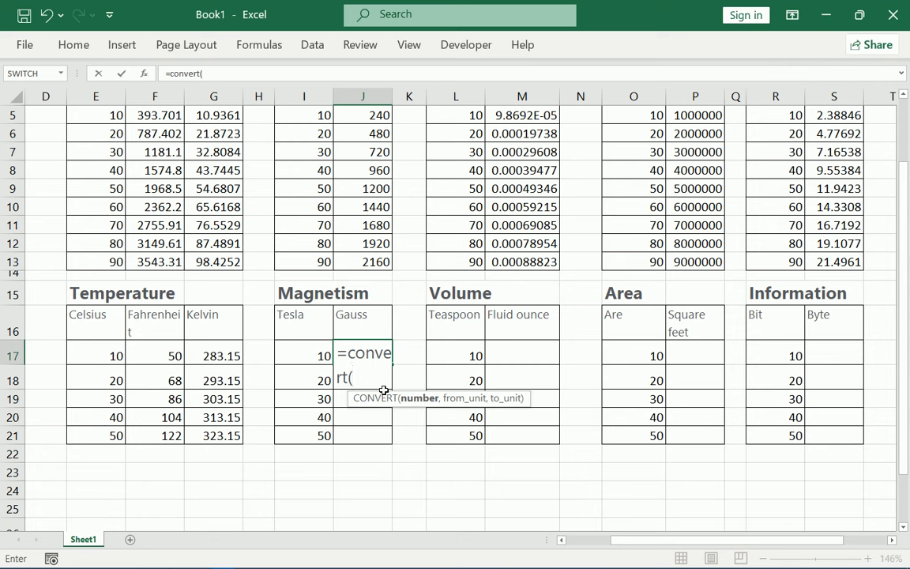
type("\"Tesla")
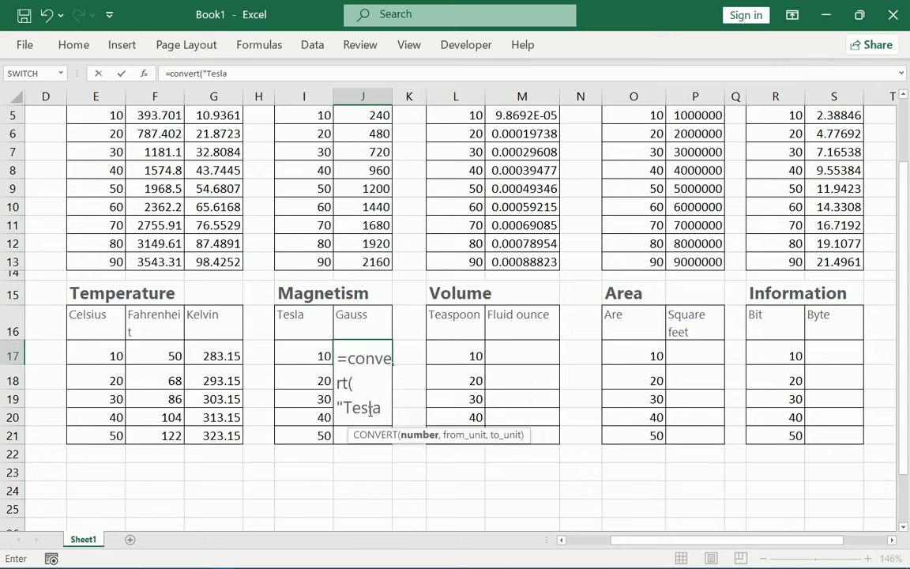
left_click_drag(381, 407, 338, 408)
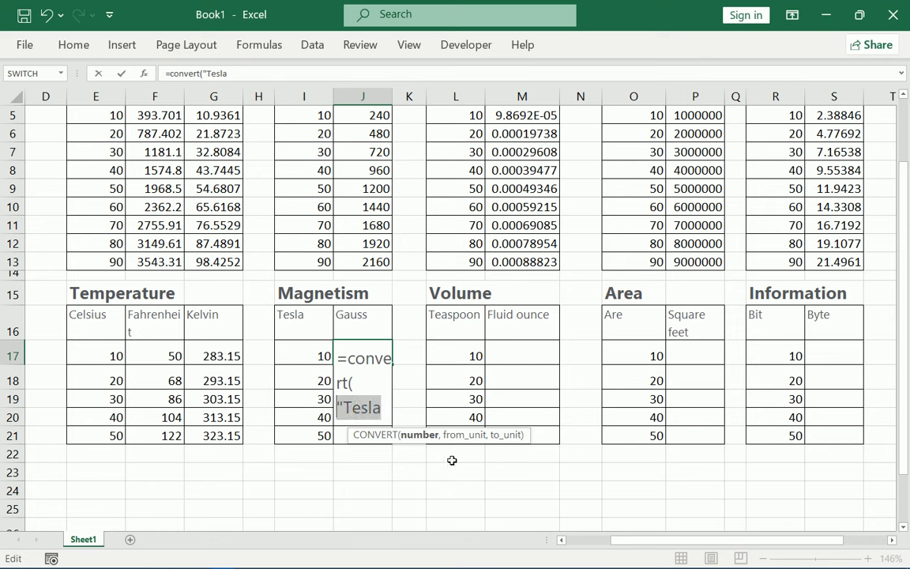
key("BackSpace")
- Complete the J17 formula as =CONVERT(I17,"T","ga") and fill it down the Gauss column to row 21
left_click(308, 356)
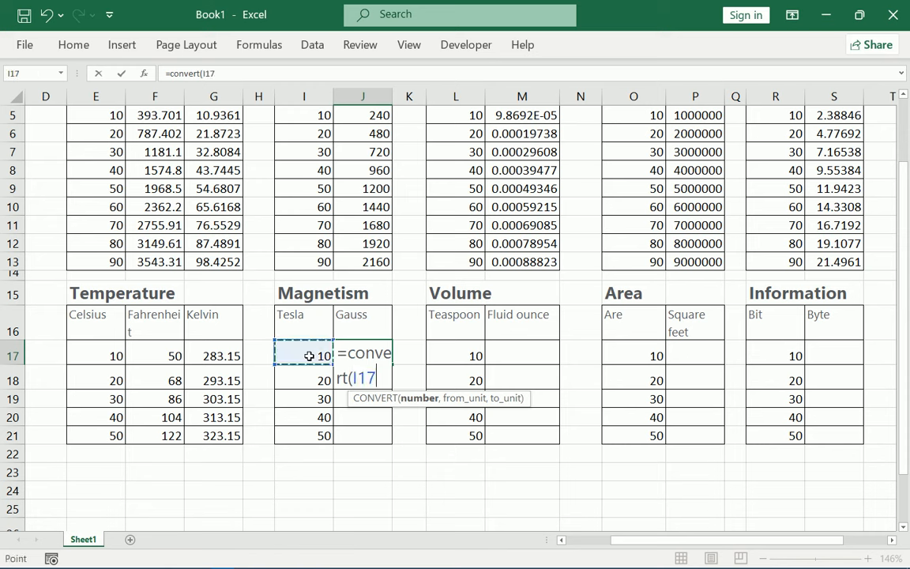
type(",")
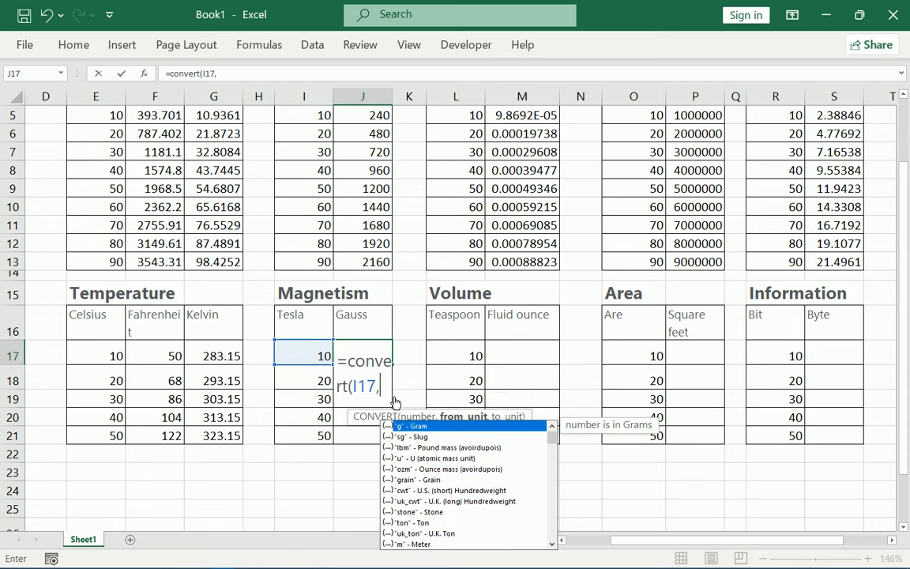
type("\"T")
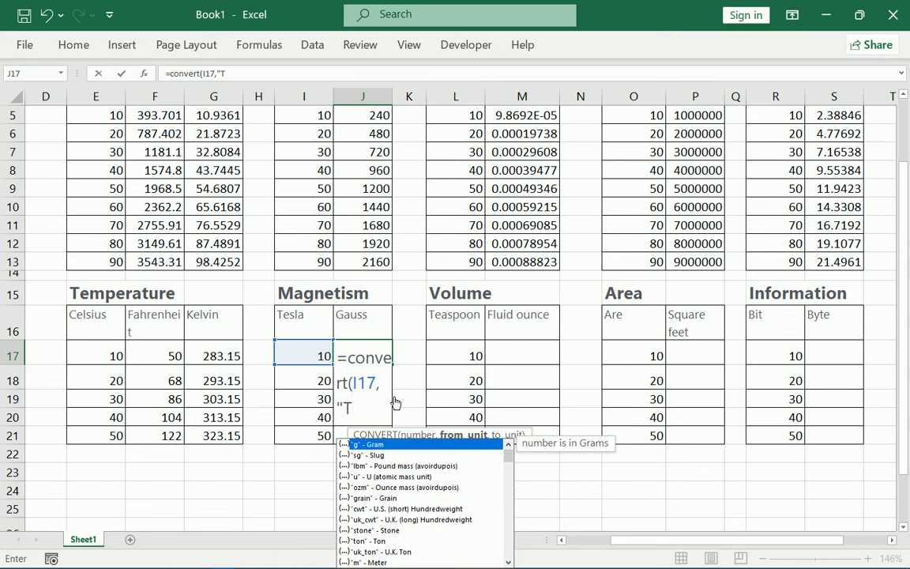
type("\",")
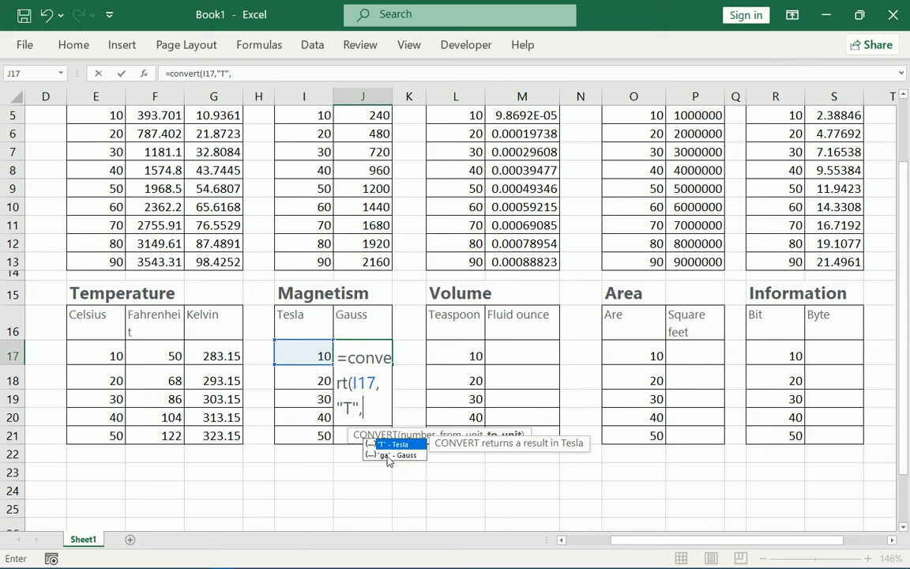
left_click(388, 455)
double_click(388, 456)
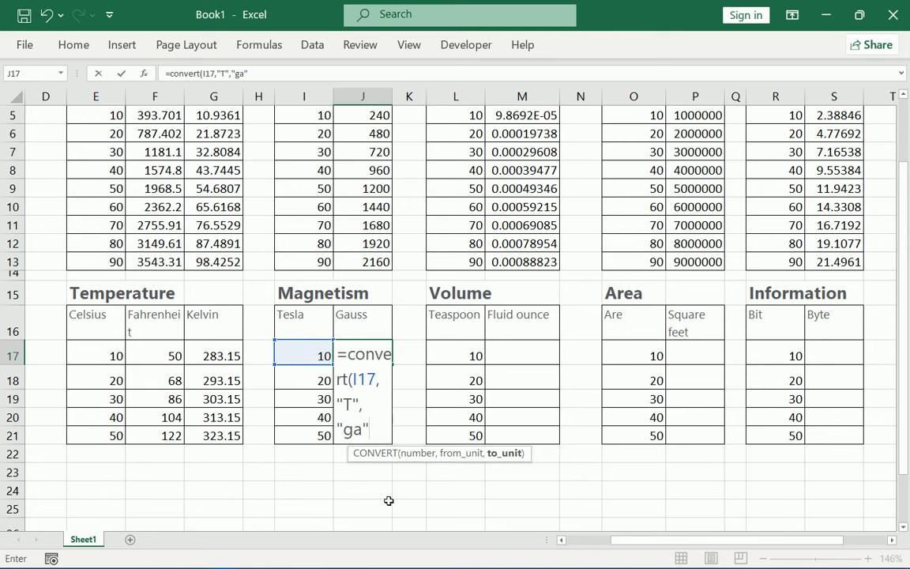
type(")")
key("Return")
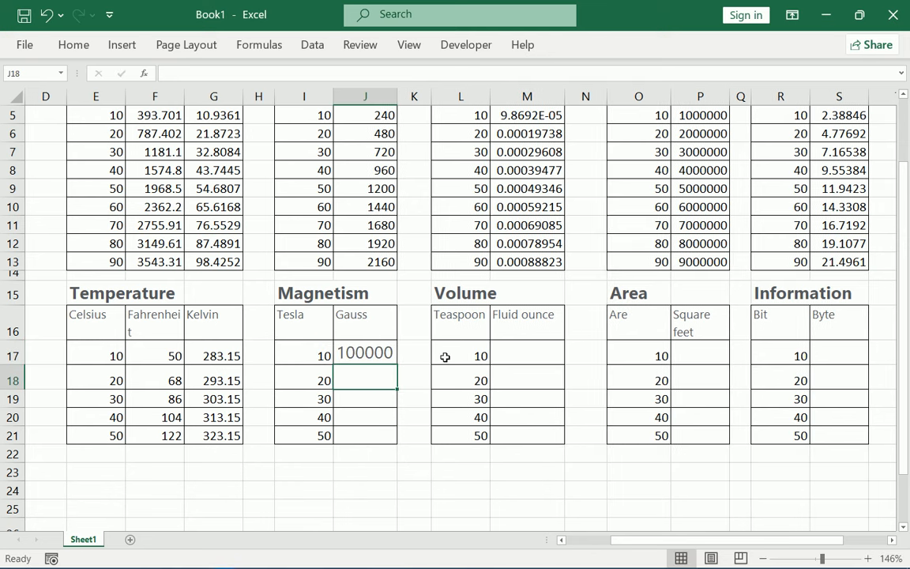
left_click(387, 353)
double_click(397, 364)
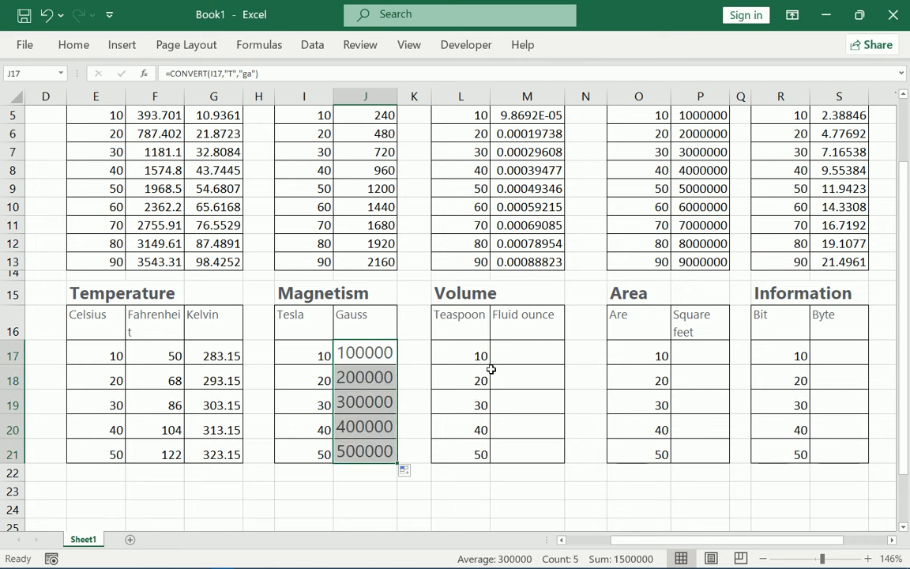
- Start a CONVERT formula in cell M17 under Fluid ounce in the Volume table
left_click(525, 334)
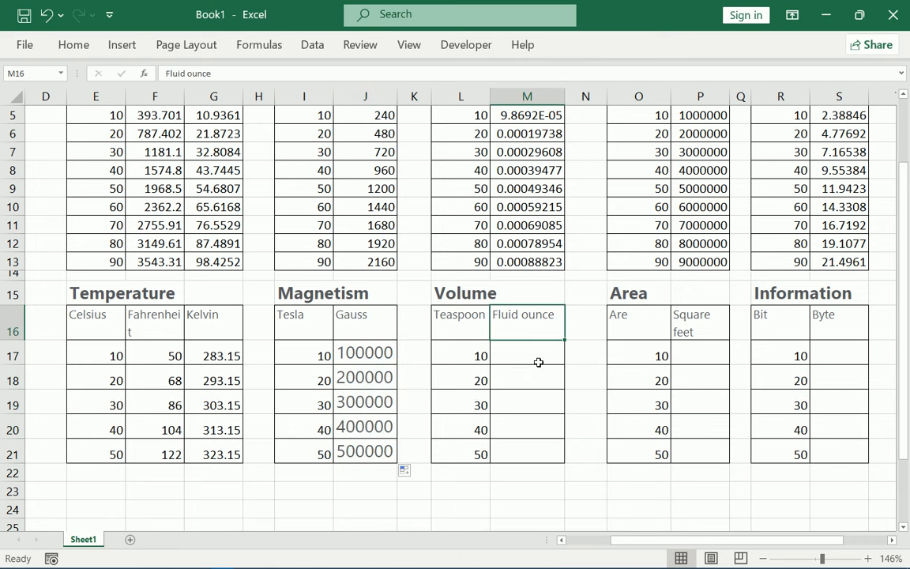
double_click(539, 363)
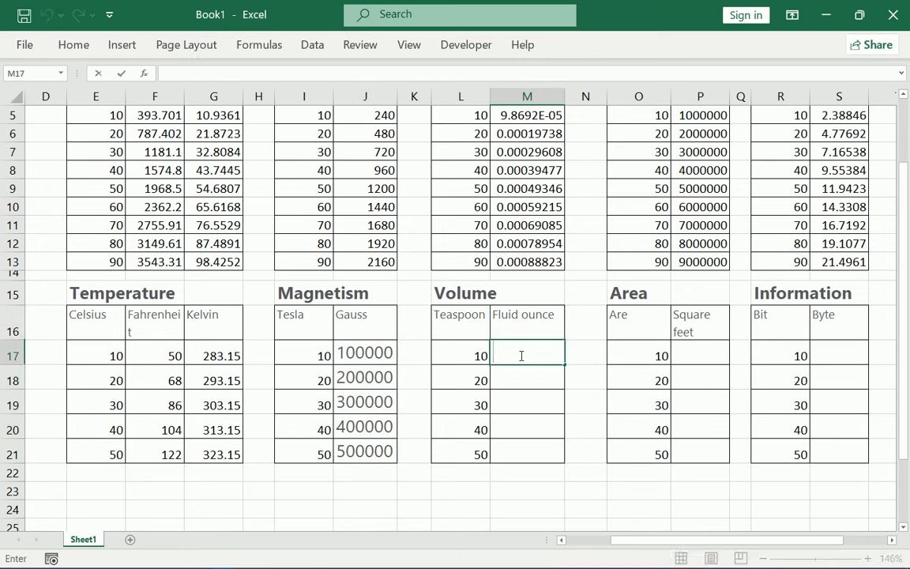
type("=convertt")
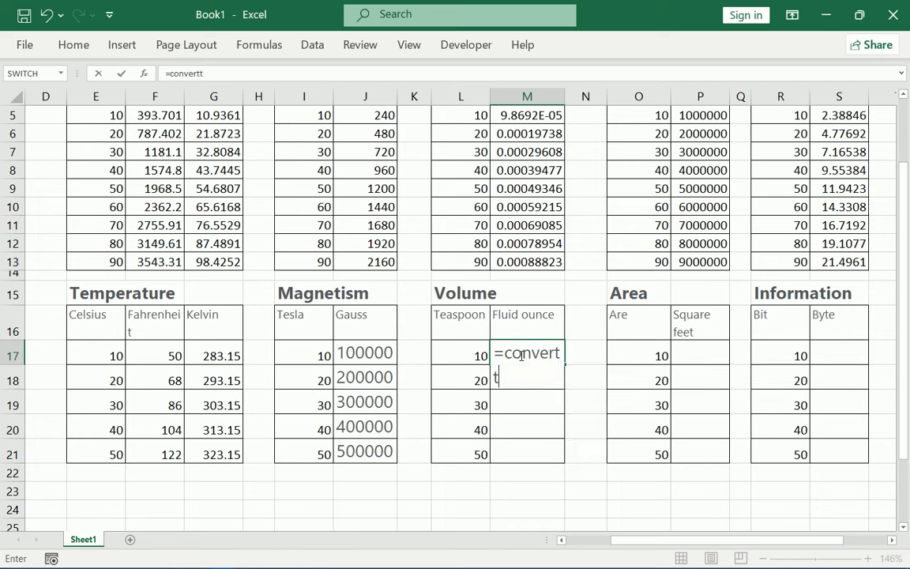
type("(")
left_click(466, 355)
type(",")
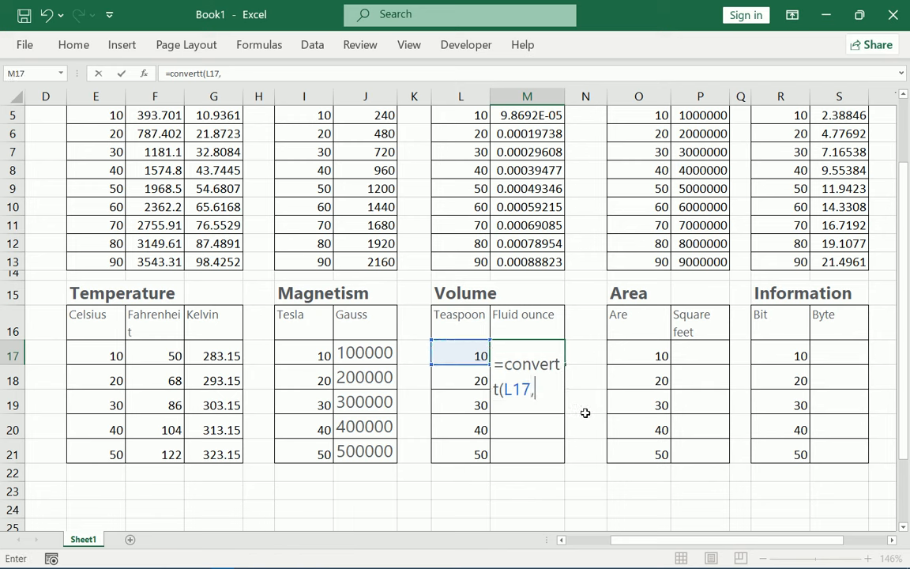
type("\"Teaspo")
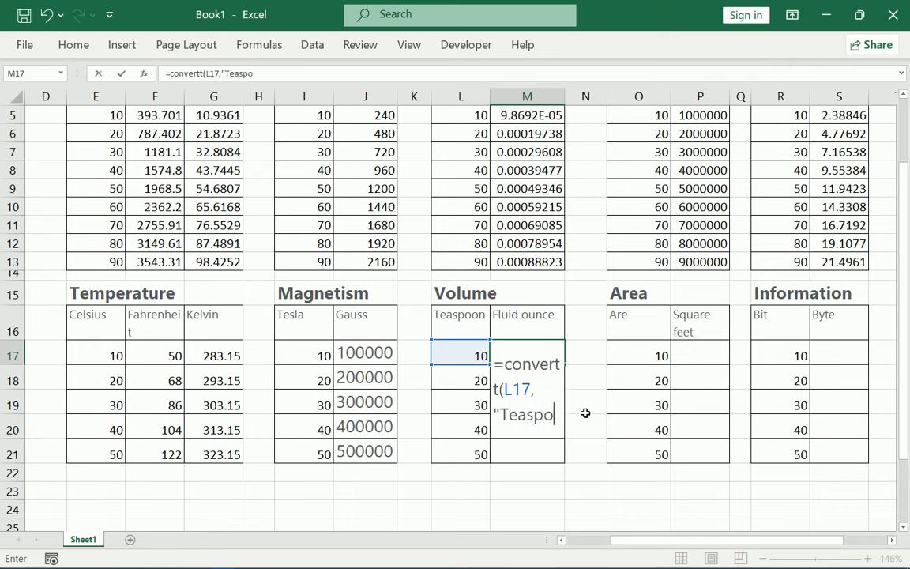
type("n\",")
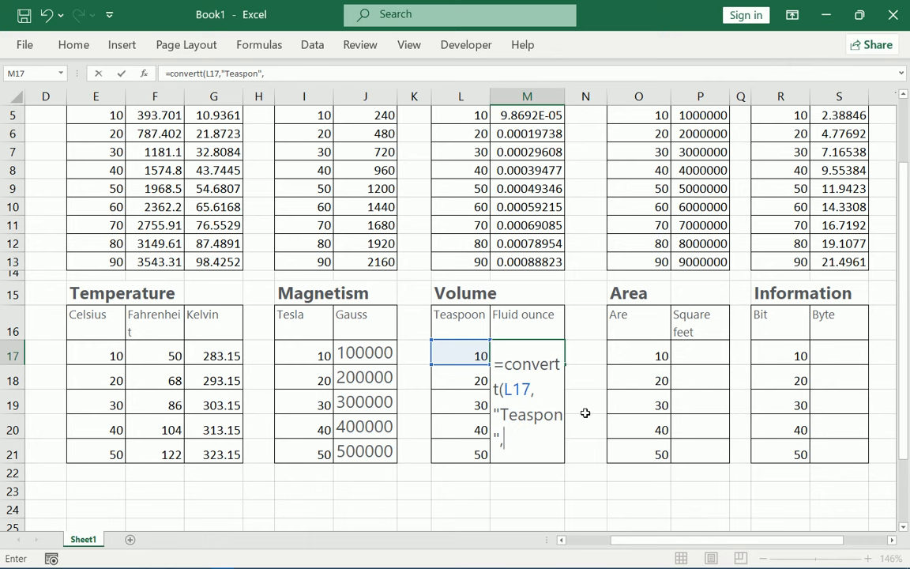
left_click(519, 447)
left_click_drag(507, 440, 518, 414)
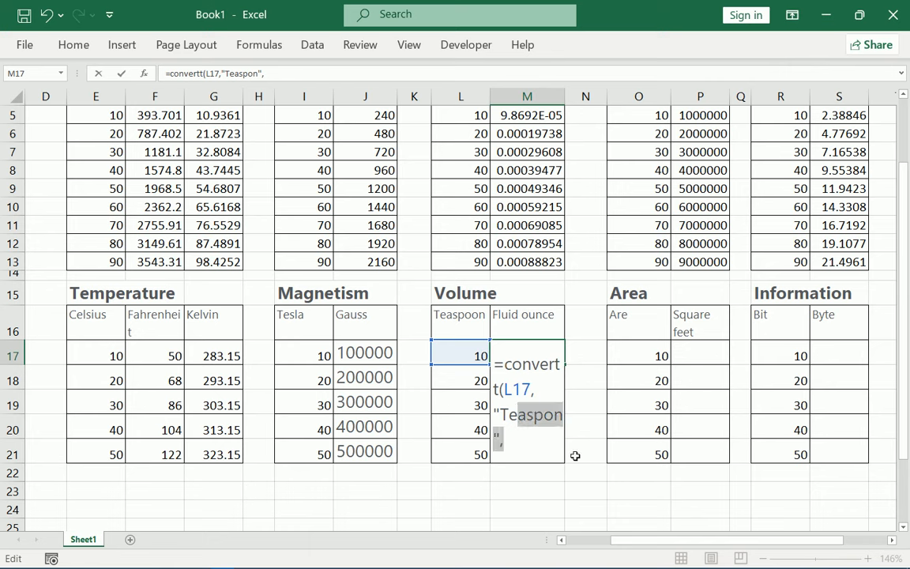
key("BackSpace")
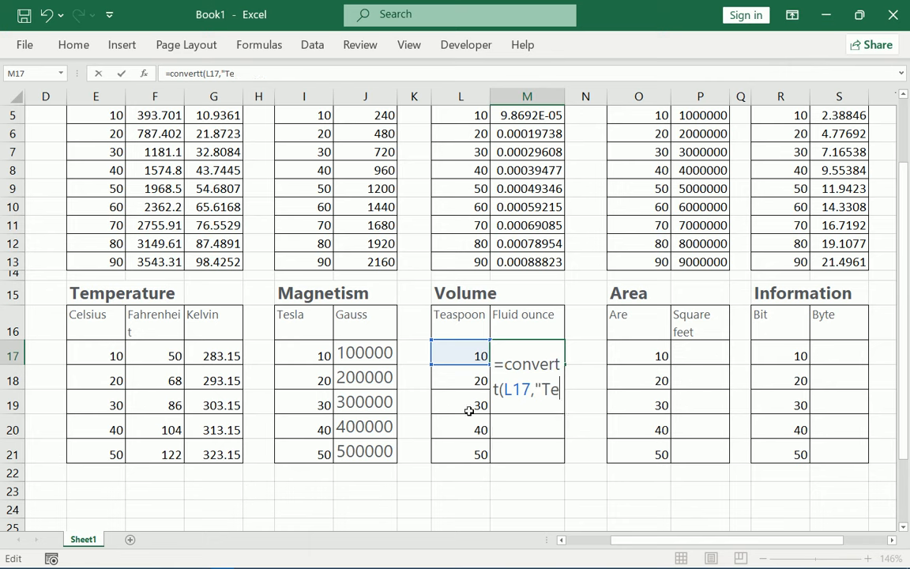
left_click_drag(536, 390, 556, 390)
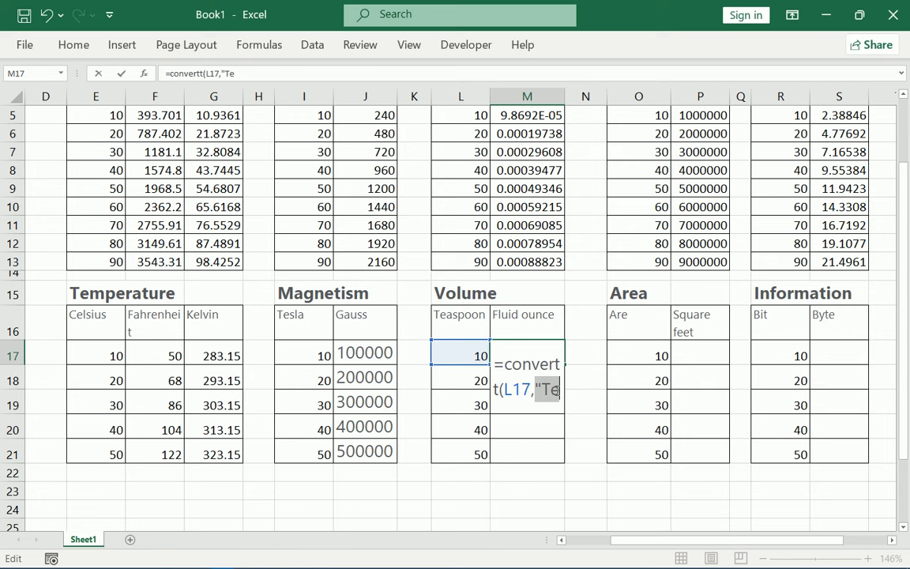
key("BackSpace")
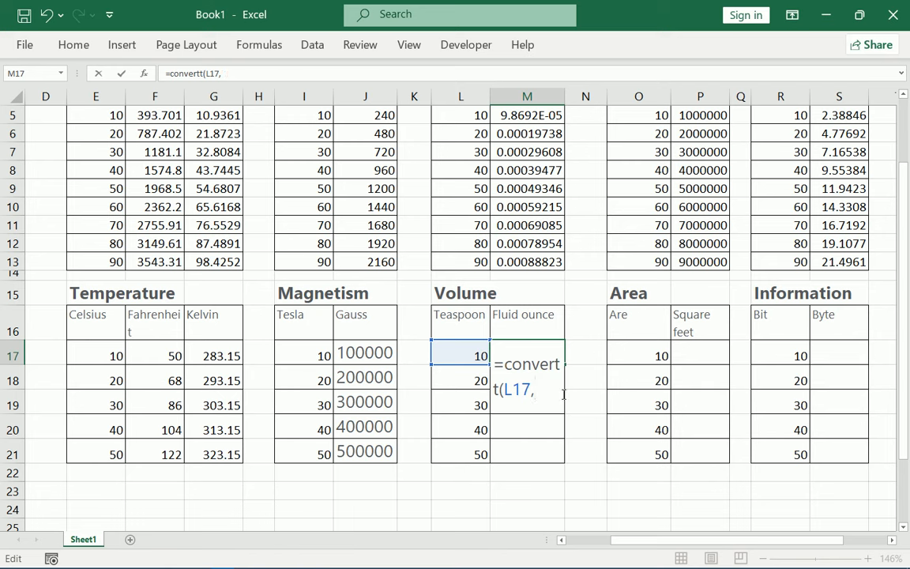
key("BackSpace")
key("BackSpace")
key("BackSpace")
key("BackSpace")
key("BackSpace")
- Correct the function name in M17 to =convert( and reference cell L17 as the number to convert
key("BackSpace")
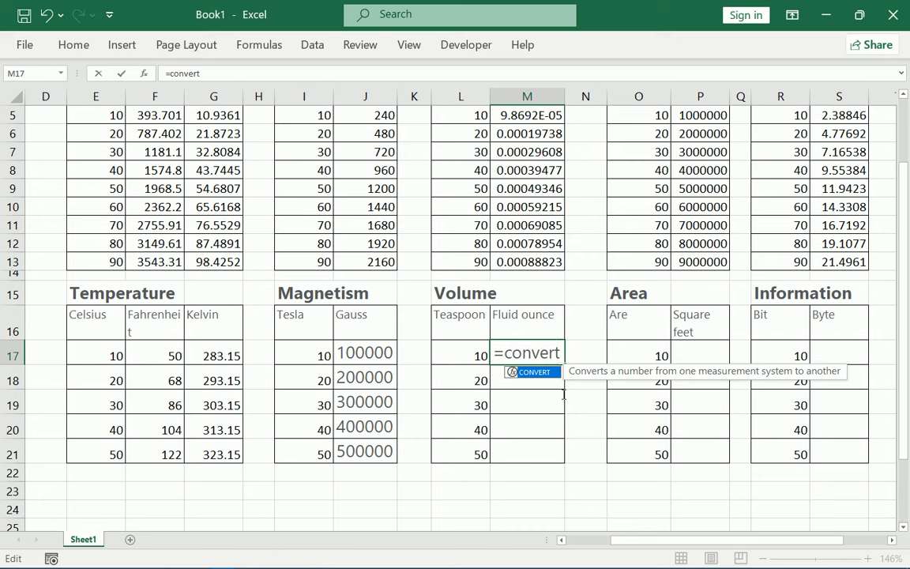
type("(")
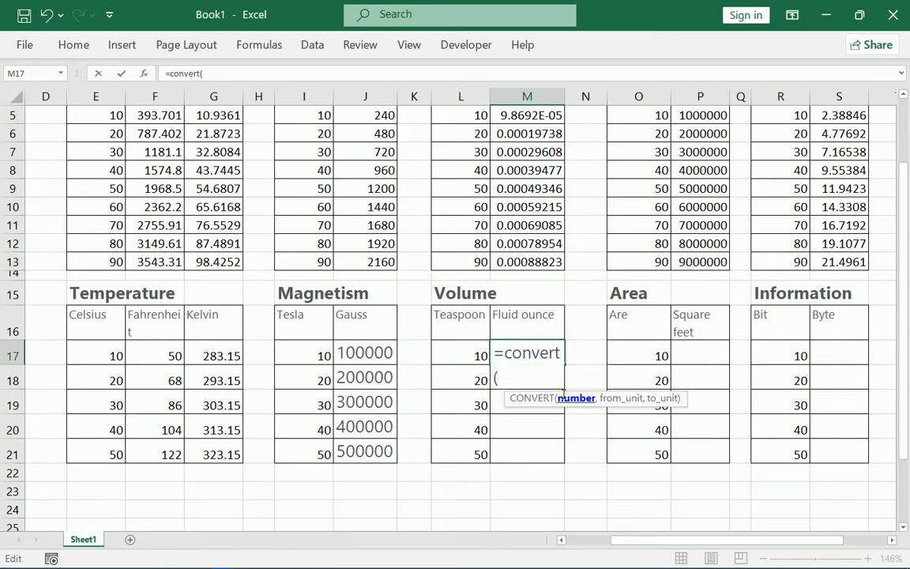
left_click(459, 352)
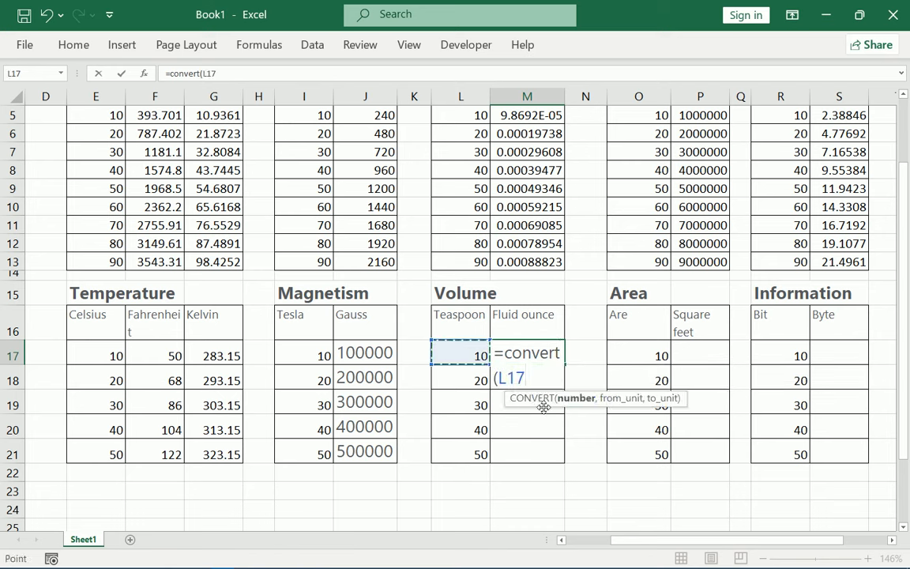
type(",")
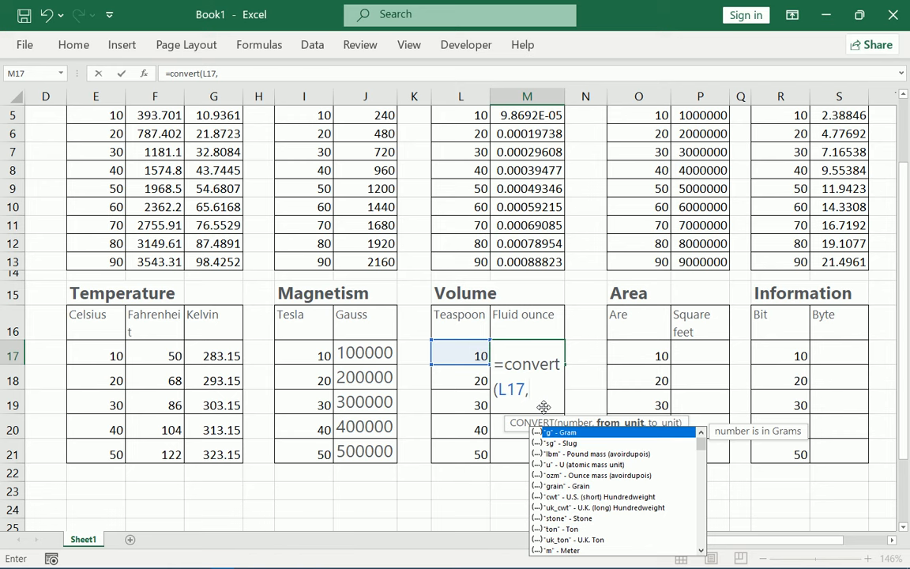
- Enter "Te" as the from-unit in the M17 formula, looking through the suggested units for Teaspoon
type("\"Te")
scroll(615, 515, "down", 7)
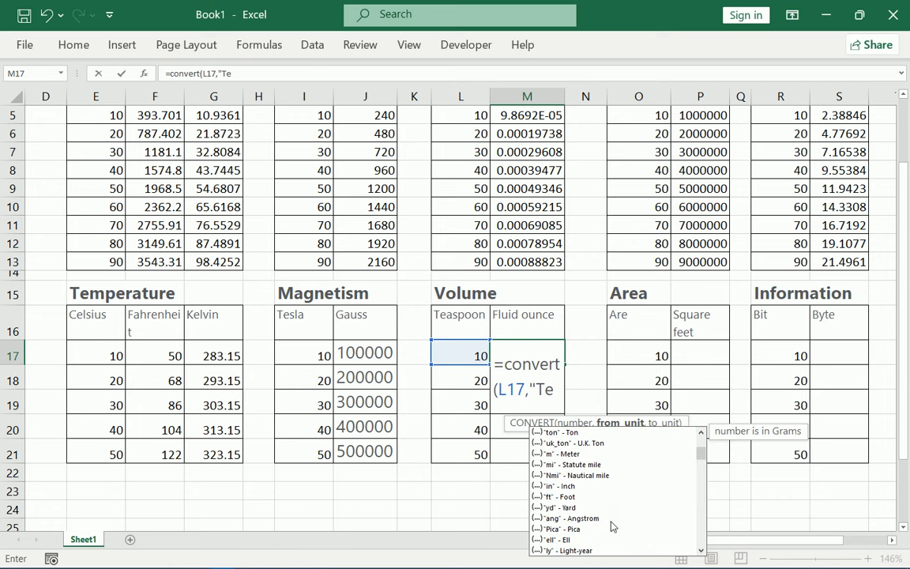
scroll(614, 528, "down", 6)
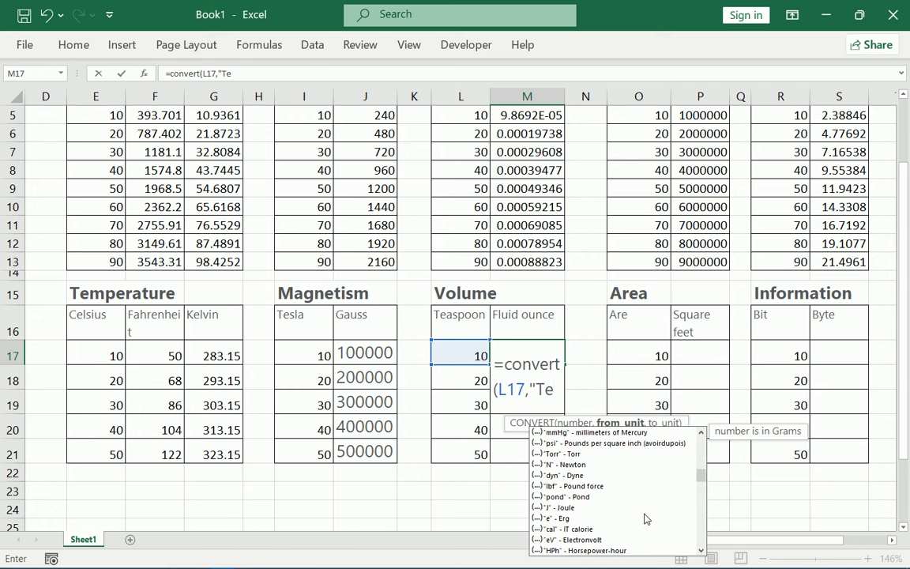
scroll(613, 485, "down", 5)
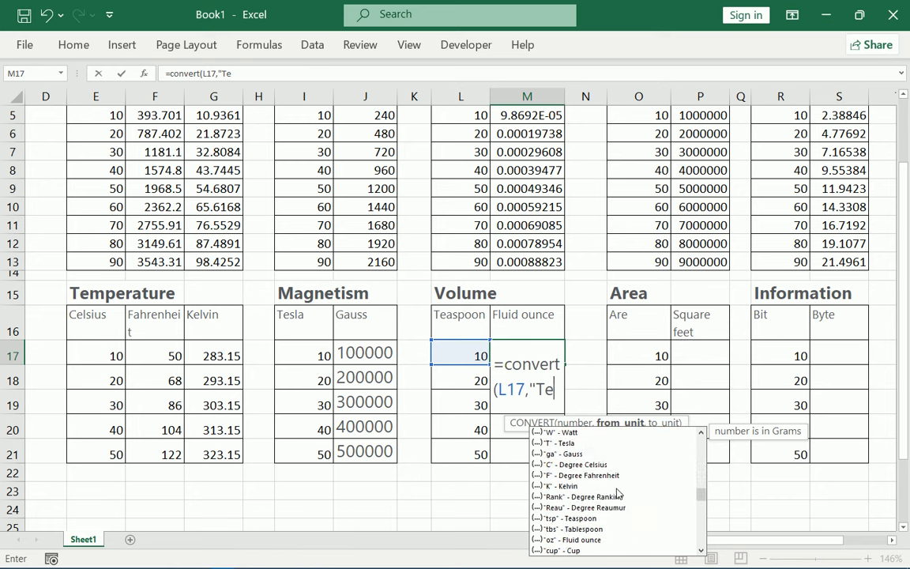
scroll(621, 497, "down", 6)
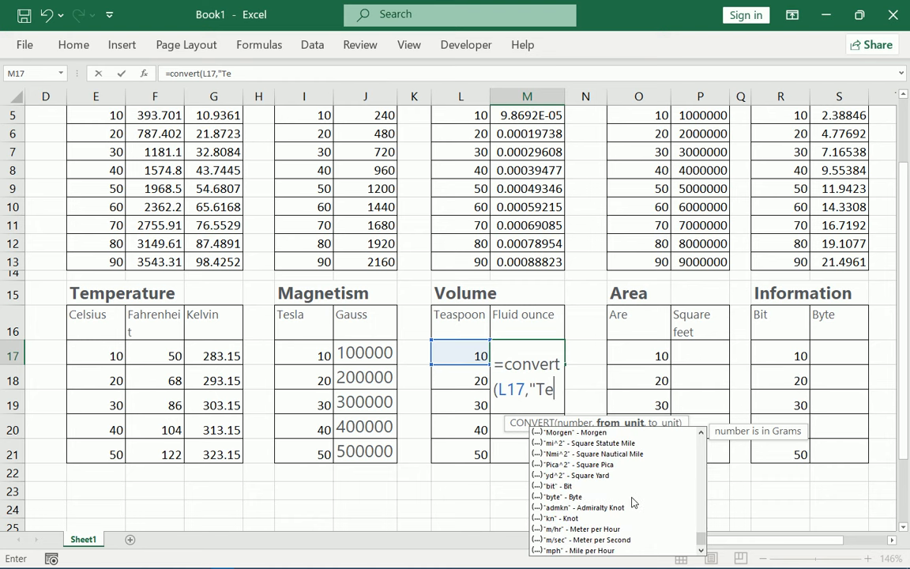
type("\"")
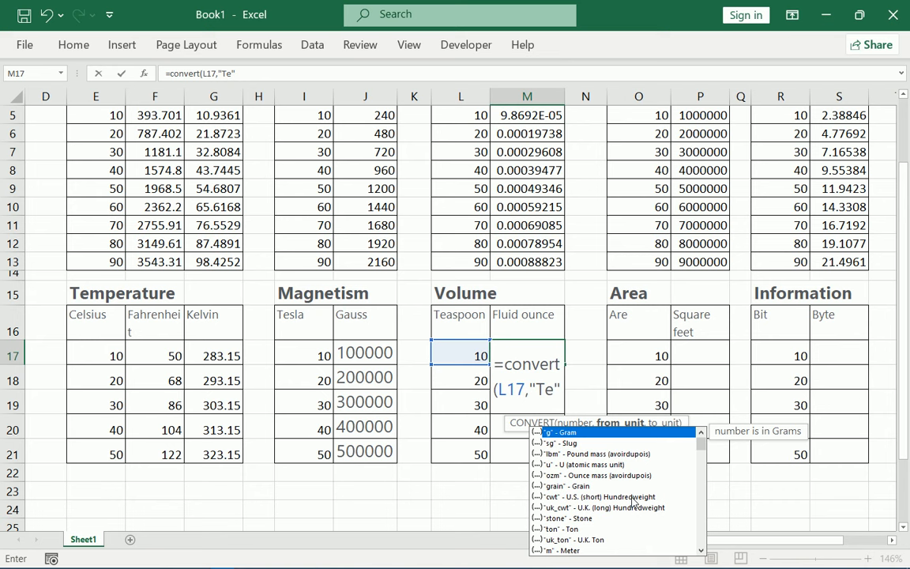
type(",")
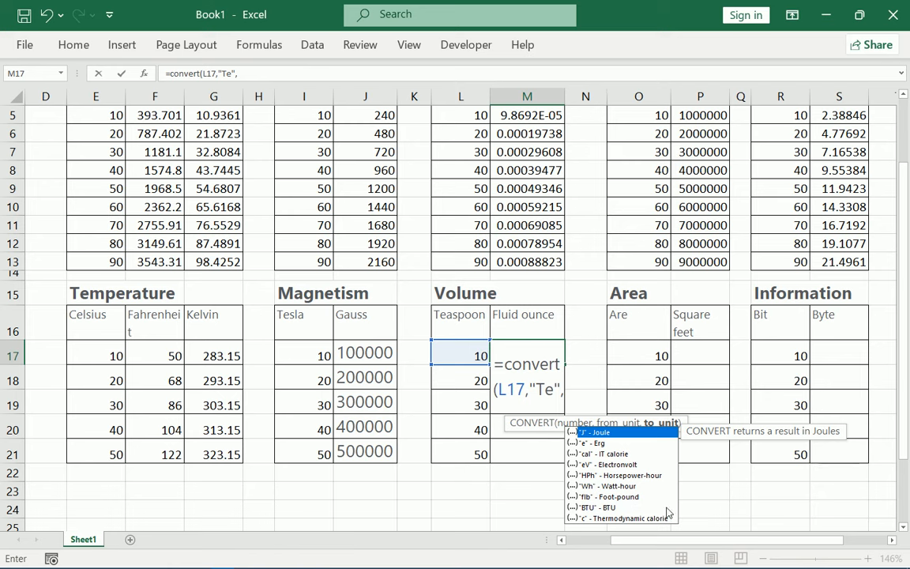
- Change the from-unit in the M17 formula to "Ts" and begin the to-unit argument with an opening quotation mark
left_click(547, 390)
left_click_drag(546, 391, 553, 390)
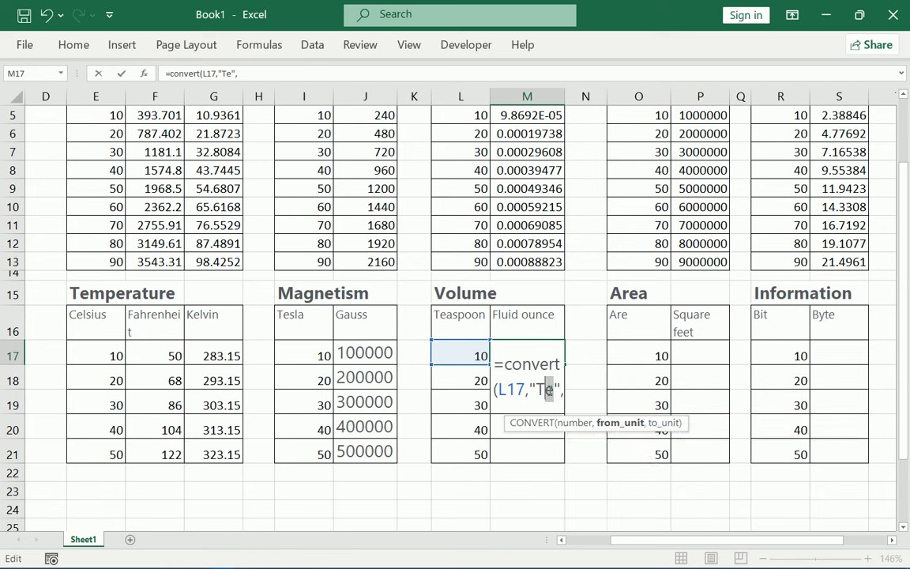
type("s")
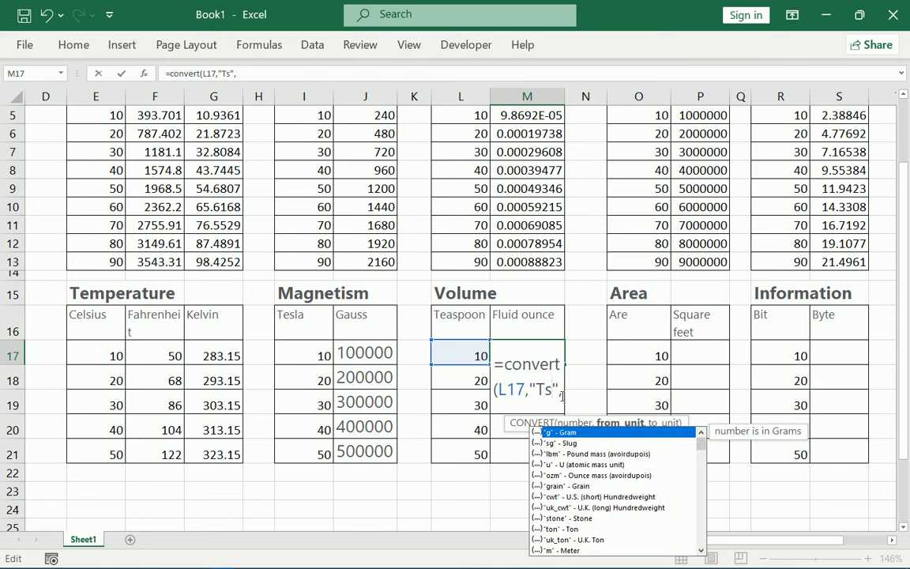
left_click(561, 390)
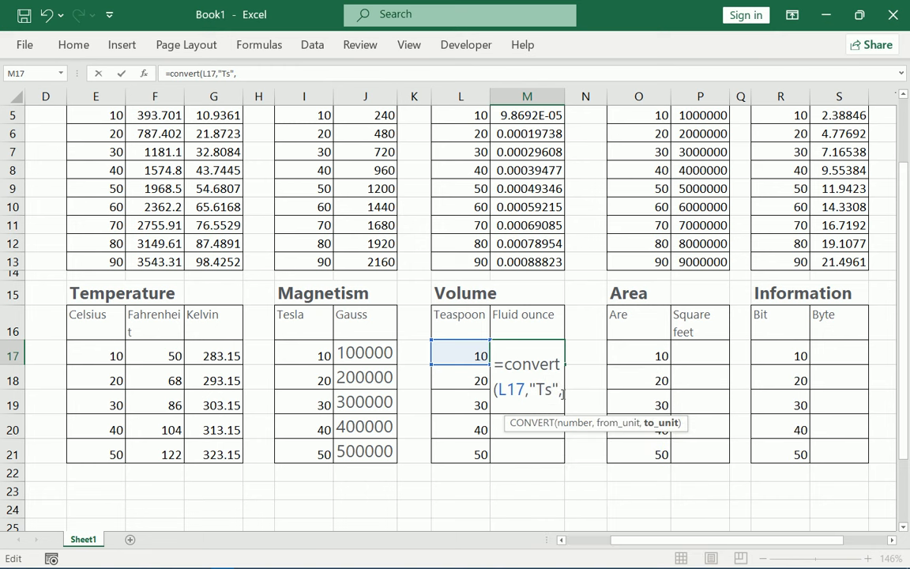
type("\"")
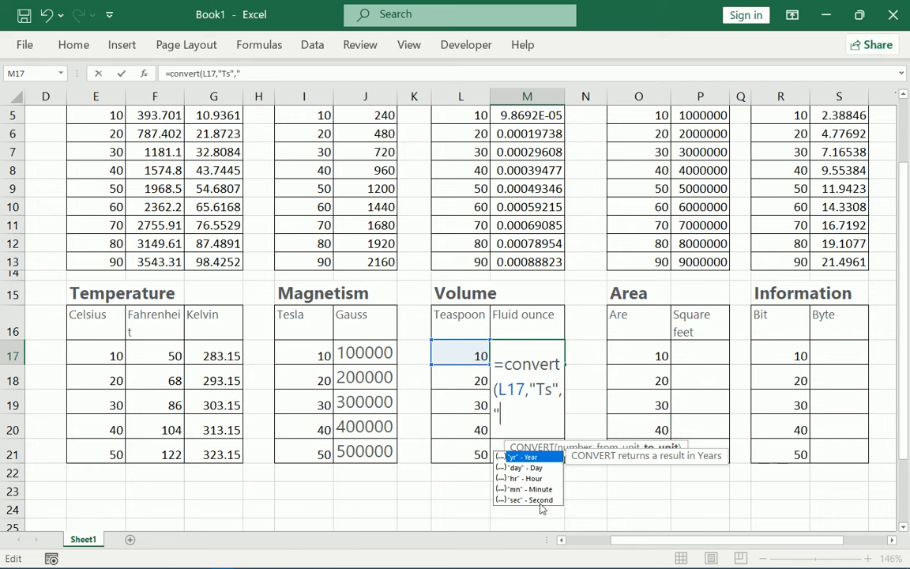
- Change the from-unit in the M17 formula to "Teas"
left_click_drag(552, 389, 541, 390)
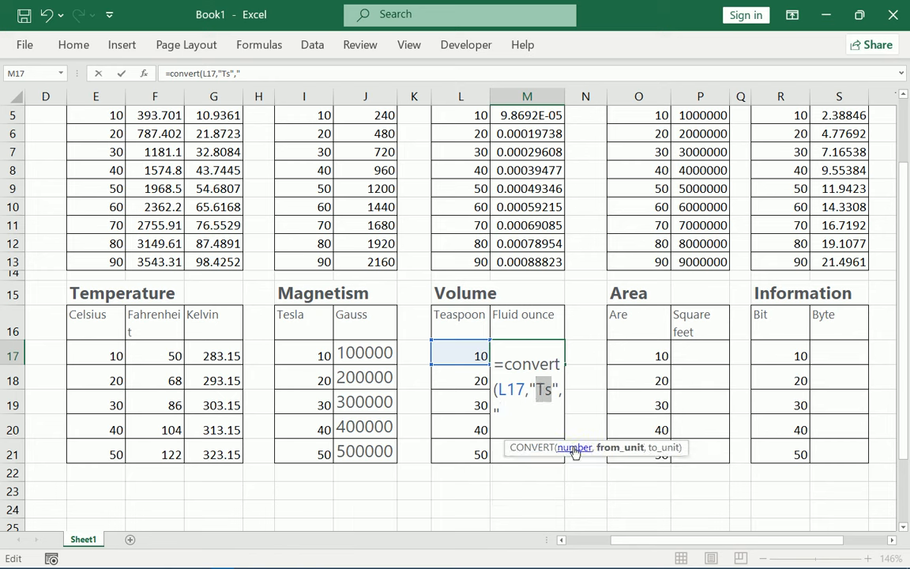
type("T")
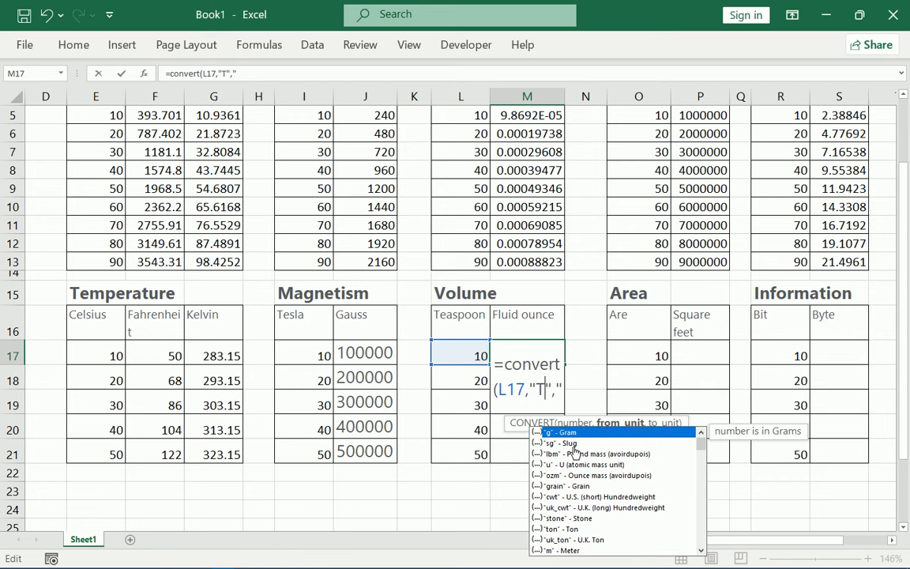
type("e")
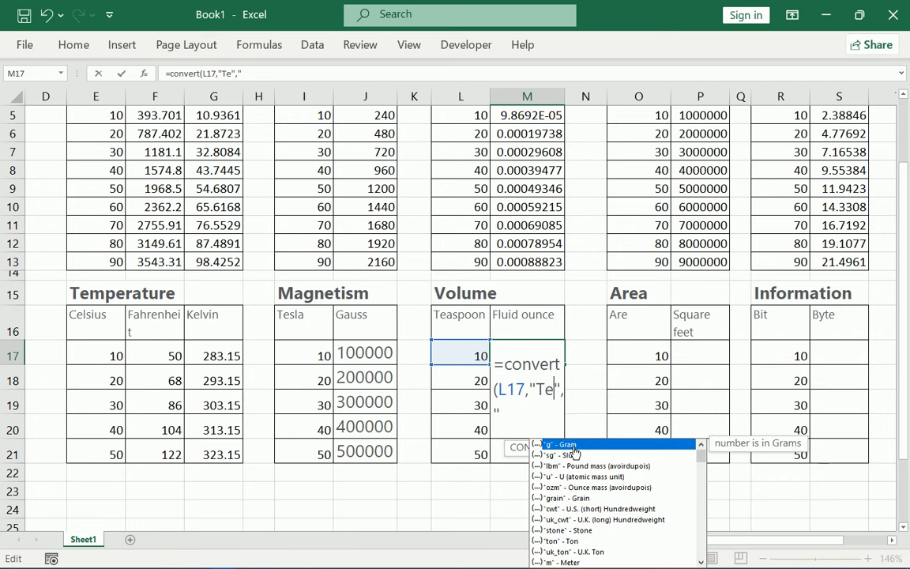
type("a")
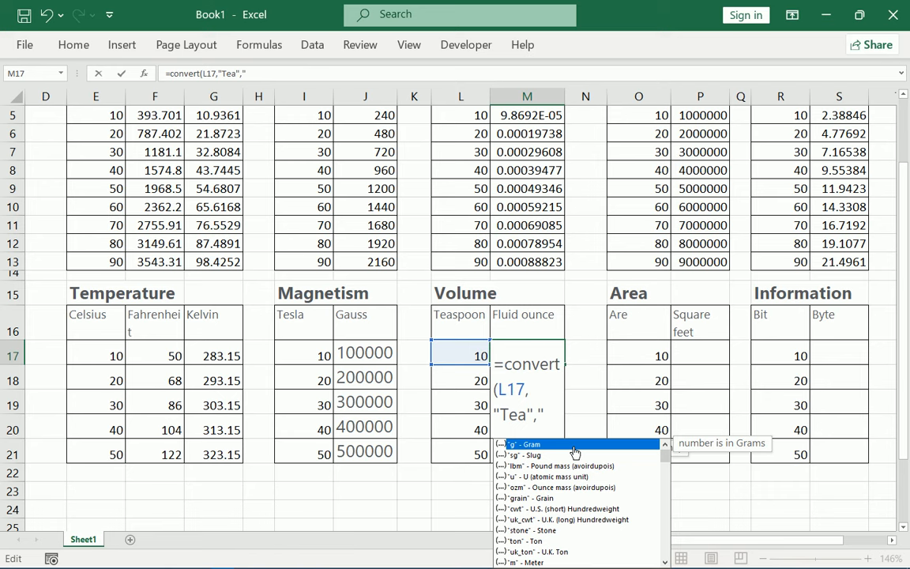
type("s")
- Look through the suggested units for Teaspoon and replace the from-unit in the M17 formula with "barrel" (U.S. Oil Barrel)
scroll(596, 499, "down", 1)
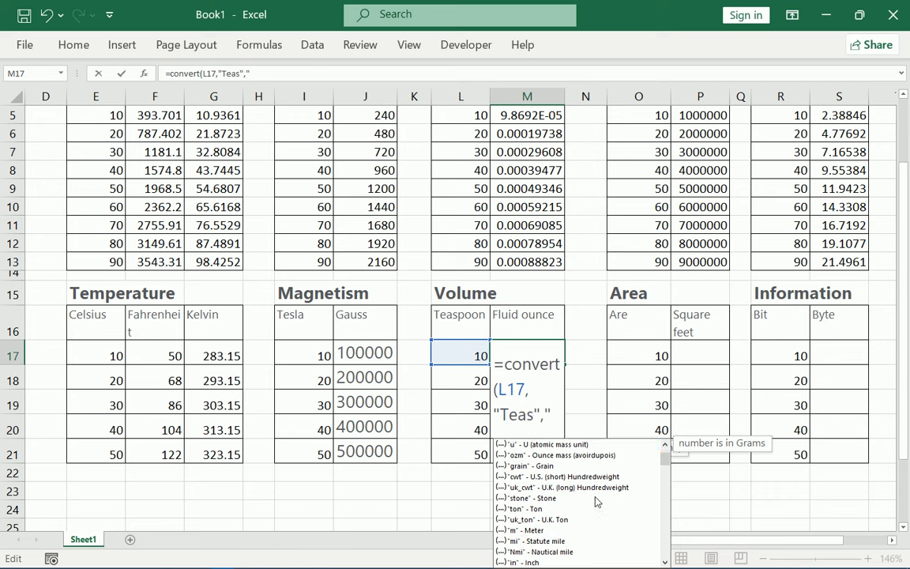
scroll(596, 499, "down", 6)
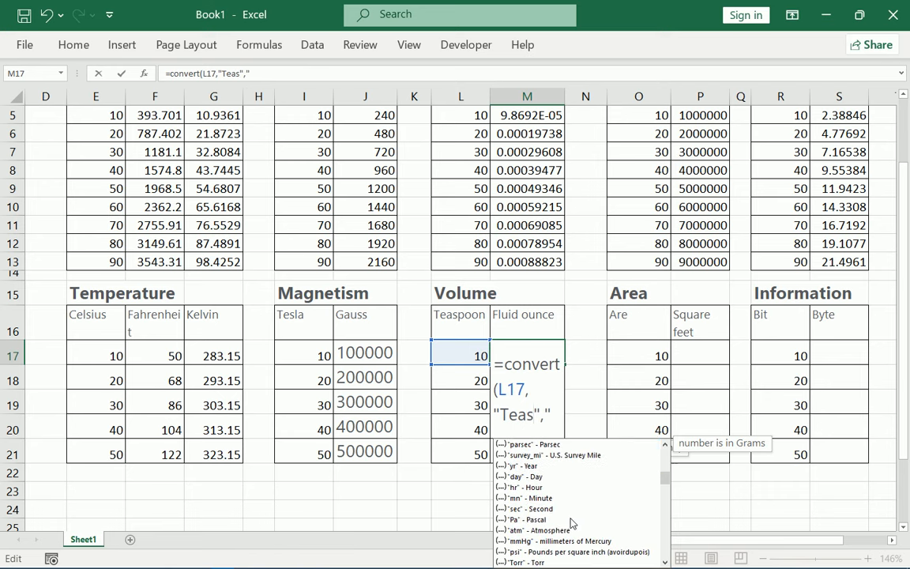
scroll(572, 522, "down", 5)
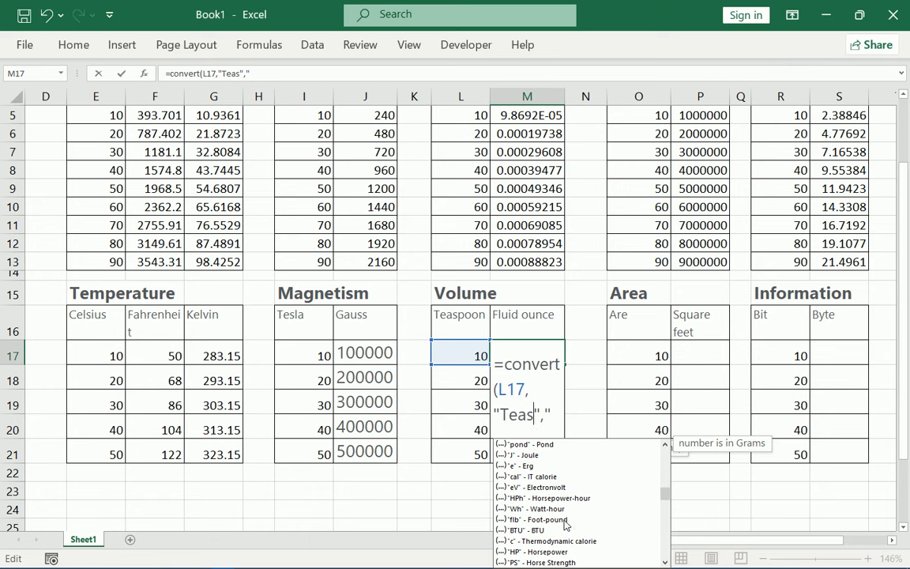
scroll(565, 525, "down", 10)
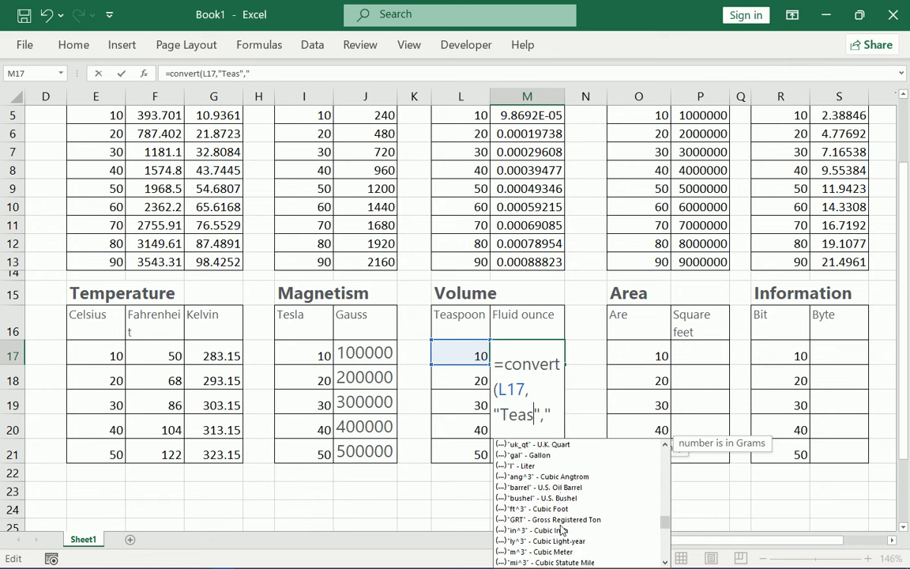
scroll(561, 531, "down", 6)
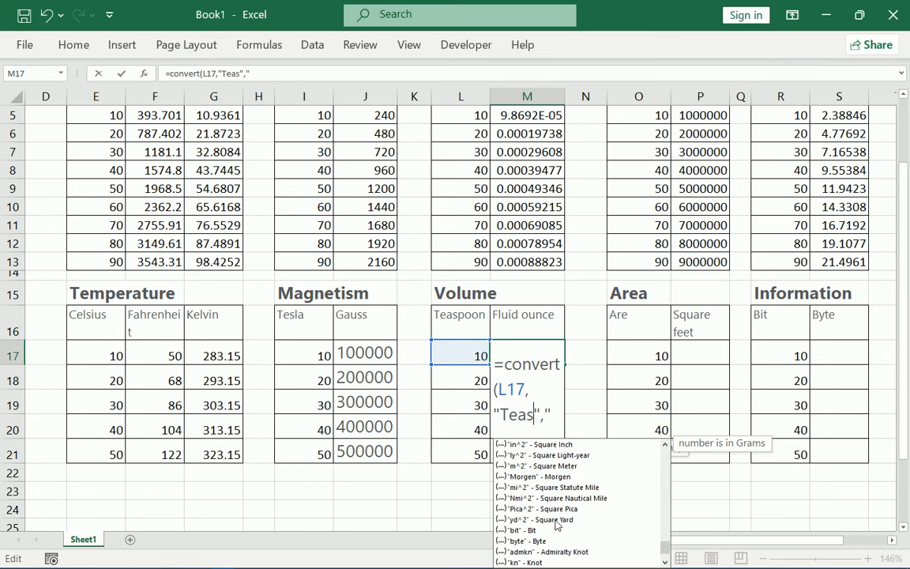
scroll(558, 525, "down", 1)
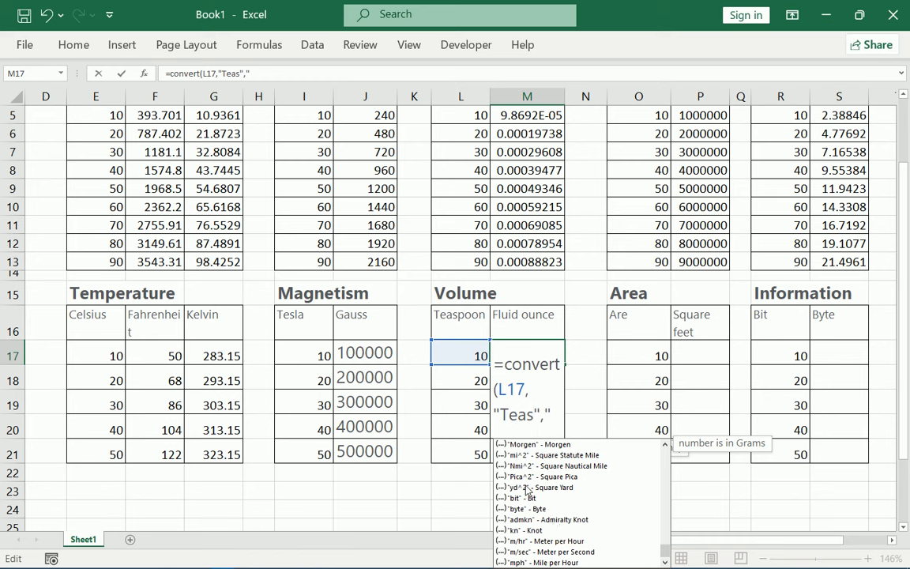
scroll(527, 490, "up", 3)
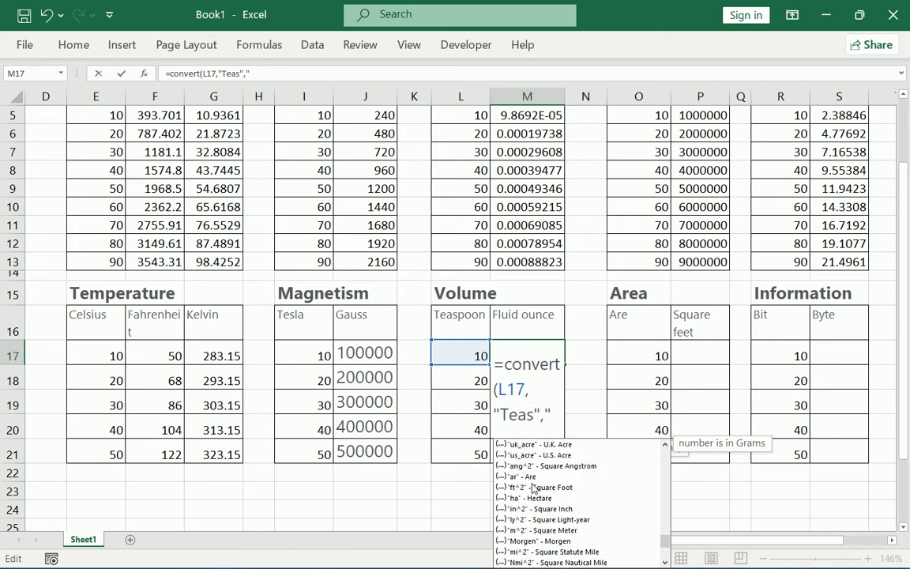
scroll(538, 490, "up", 2)
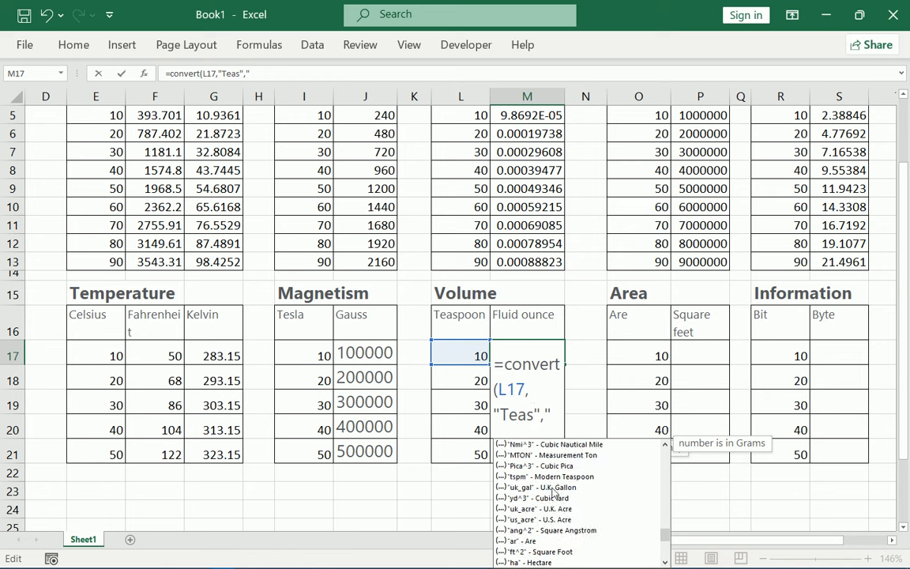
scroll(558, 490, "up", 1)
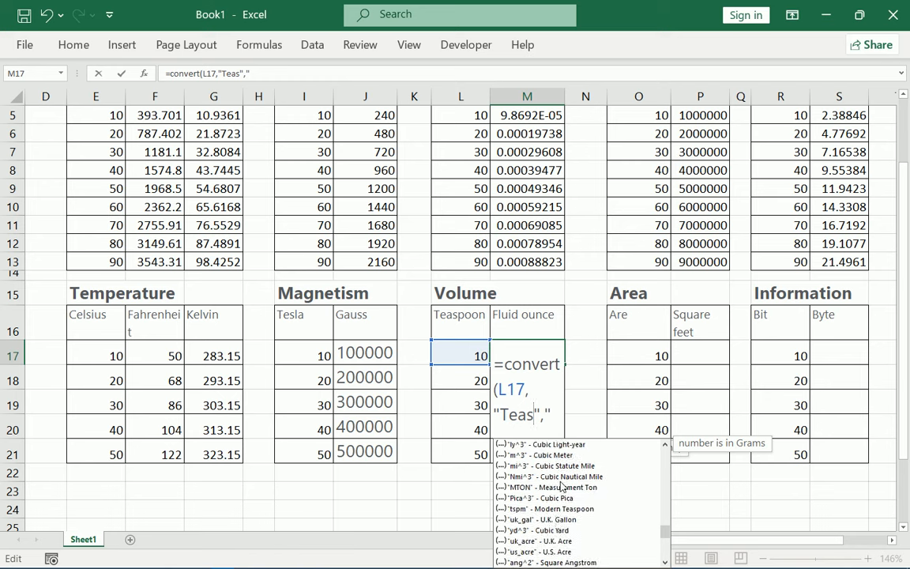
scroll(561, 486, "up", 3)
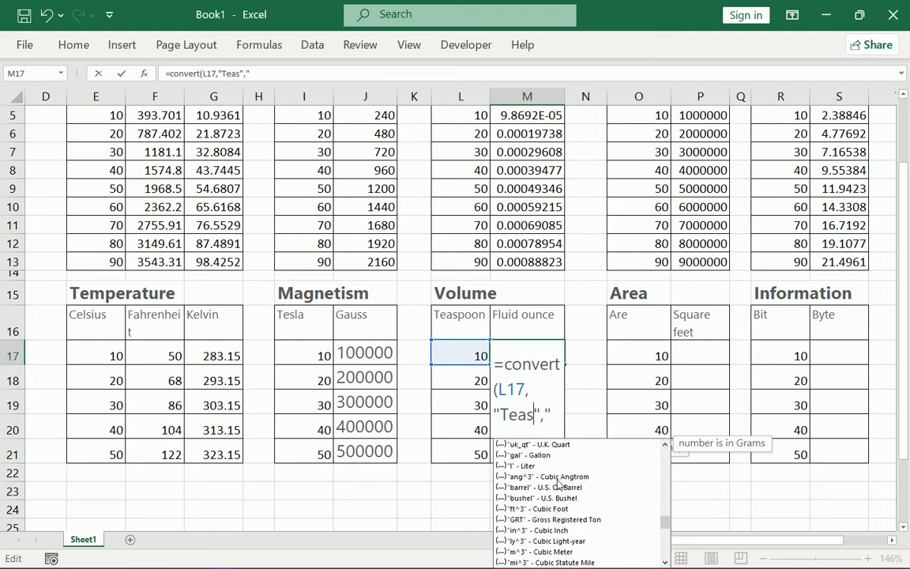
scroll(563, 493, "up", 1)
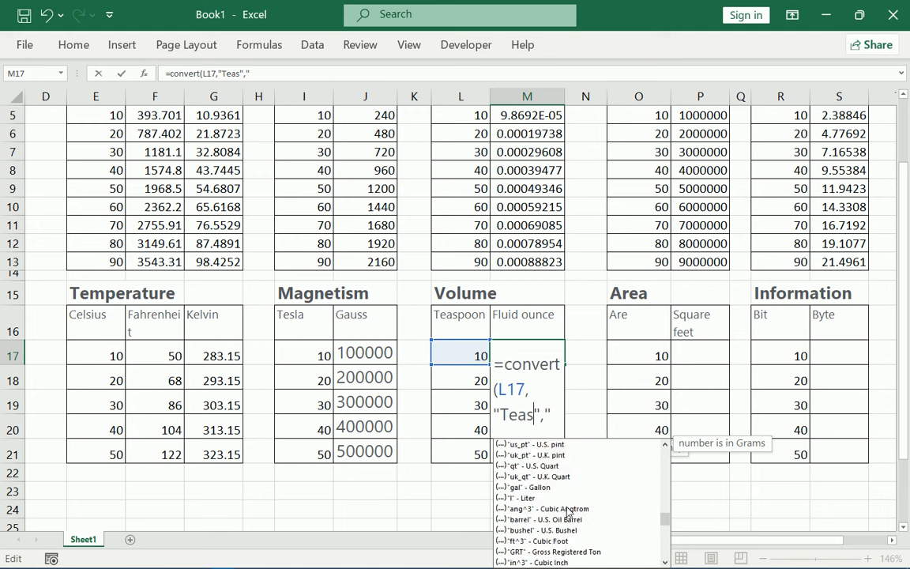
scroll(568, 512, "up", 1)
scroll(515, 463, "down", 1)
left_click(519, 520)
double_click(521, 520)
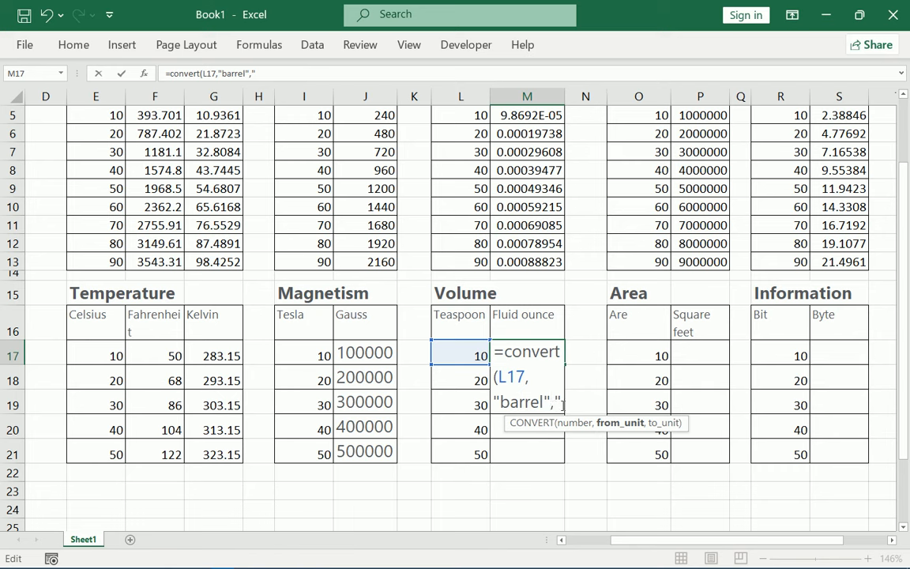
- Replace the stray quotation mark at the end of the M17 formula with the suggested unit "tsp" (Teaspoon)
left_click(562, 404)
double_click(561, 401)
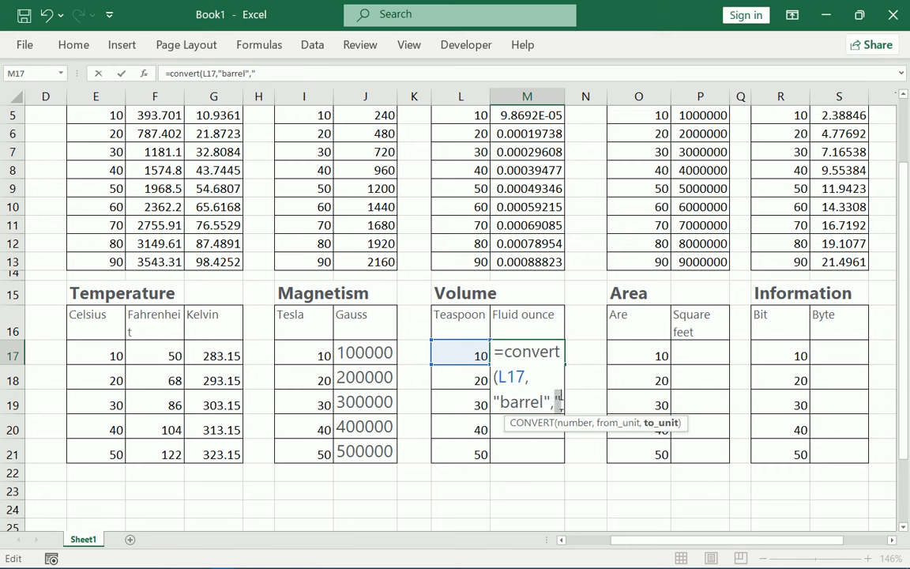
key("BackSpace")
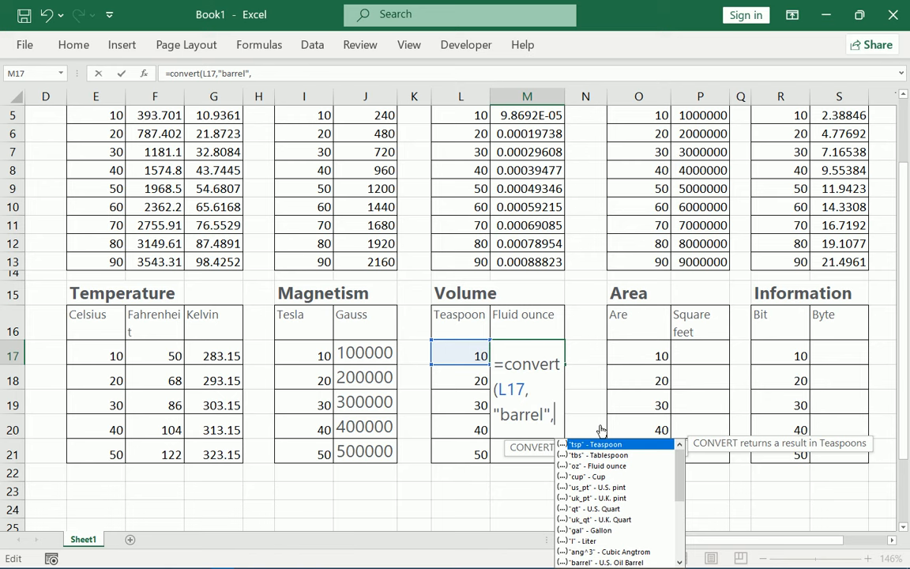
type("\"")
double_click(624, 445)
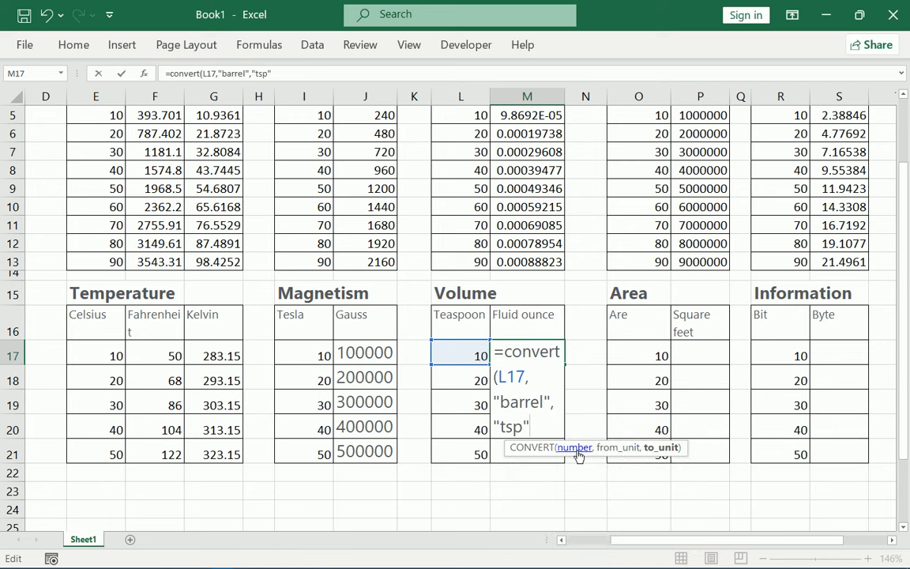
- Remove the "barrel" argument from the M17 formula so "tsp" is the from-unit, and add a comma after it
left_click_drag(553, 403, 493, 401)
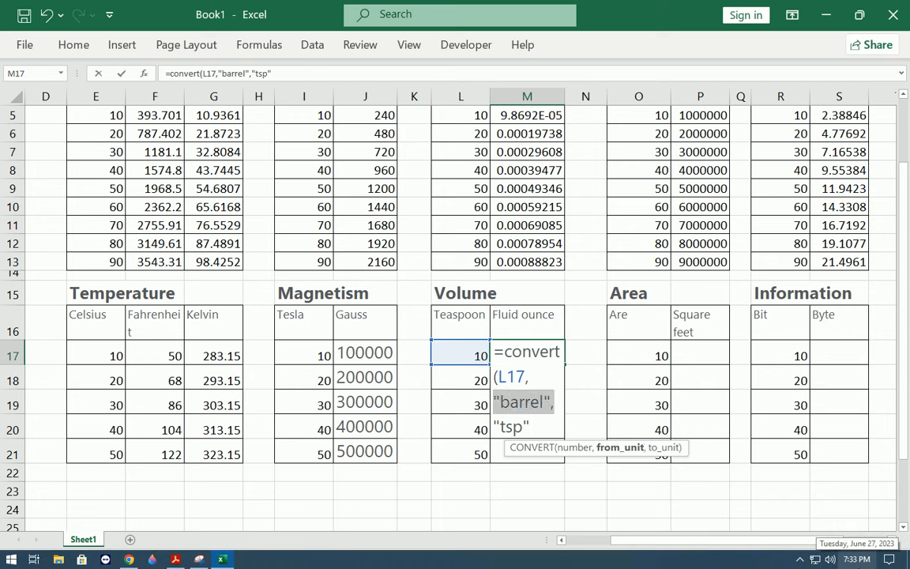
key("BackSpace")
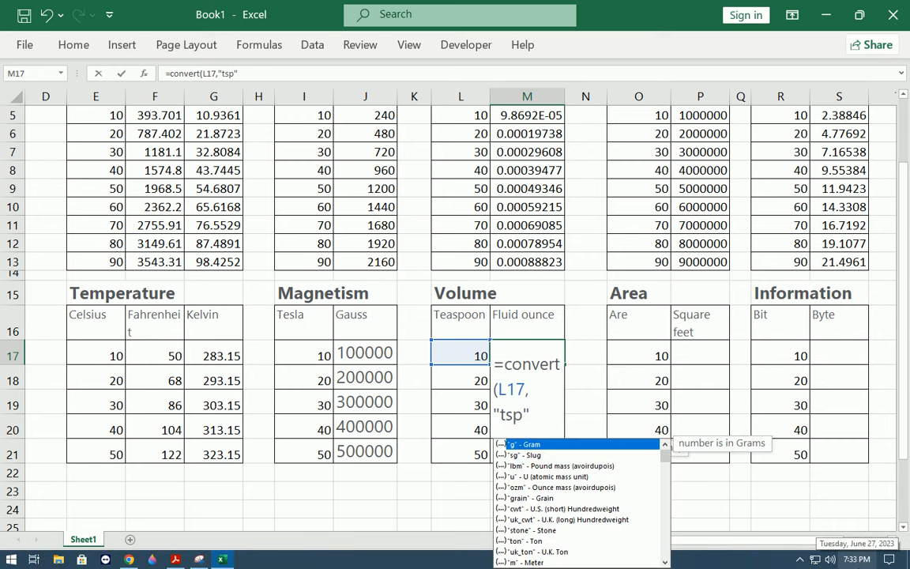
left_click(527, 415)
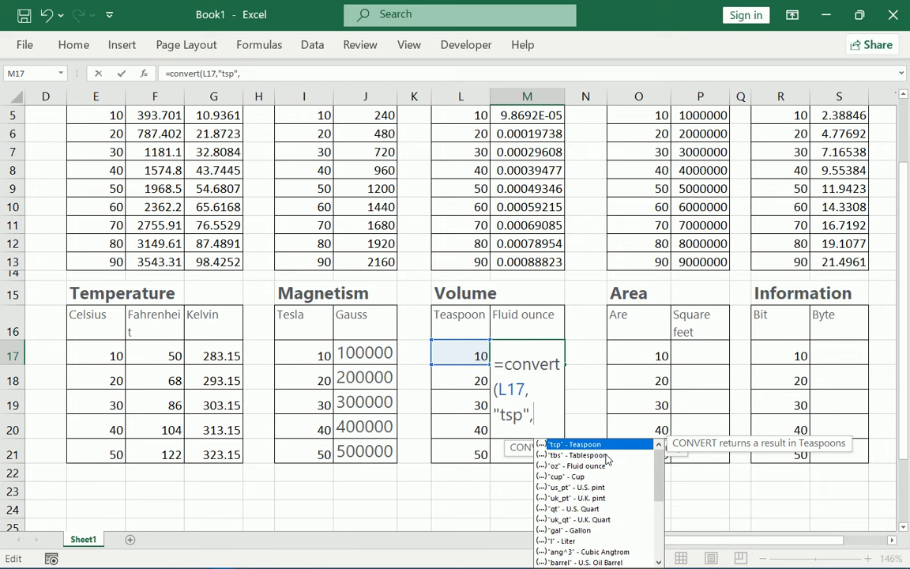
- Complete the M17 formula with "oz" (Fluid ounce) as the to-unit and fill it down through M21
left_click(600, 467)
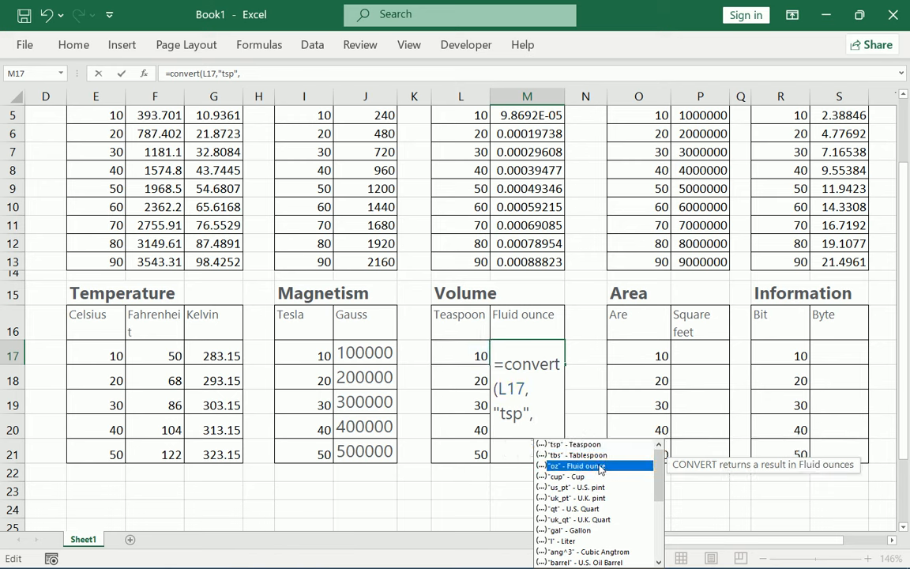
double_click(601, 467)
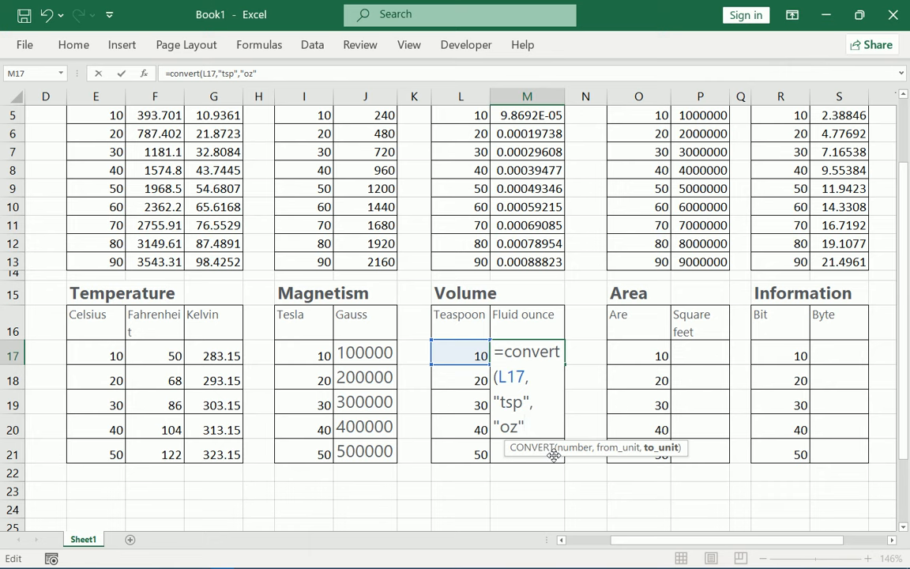
type(")")
key("Return")
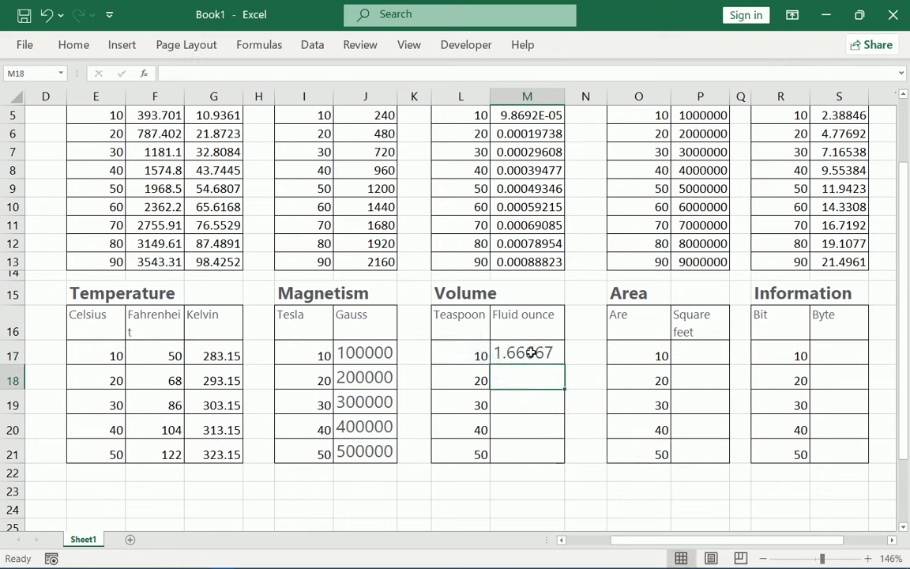
left_click(532, 353)
double_click(566, 365)
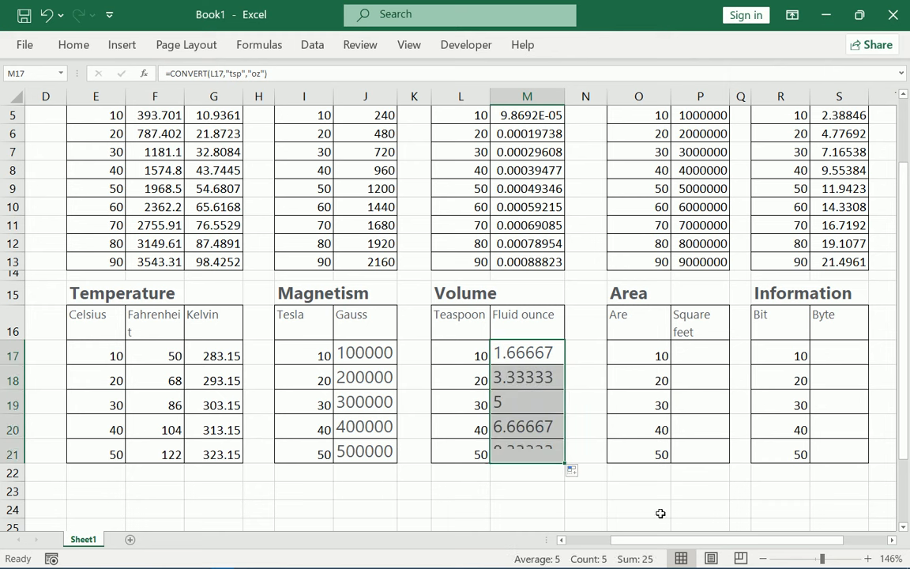
- Start a CONVERT formula in P17 of the Area table with O17 as the number and "Ar" as the from-unit, followed by a comma
left_click_drag(785, 541, 846, 545)
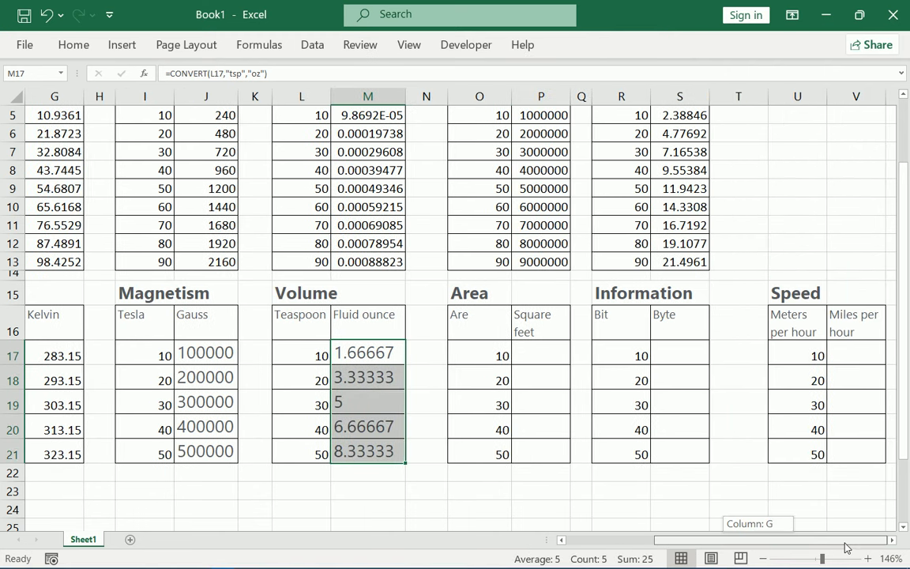
left_click(547, 352)
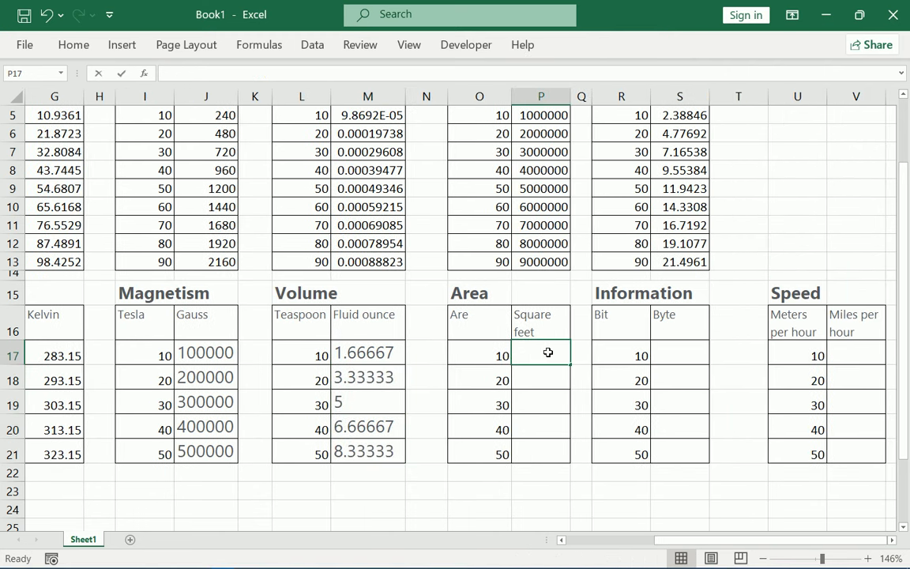
type("=")
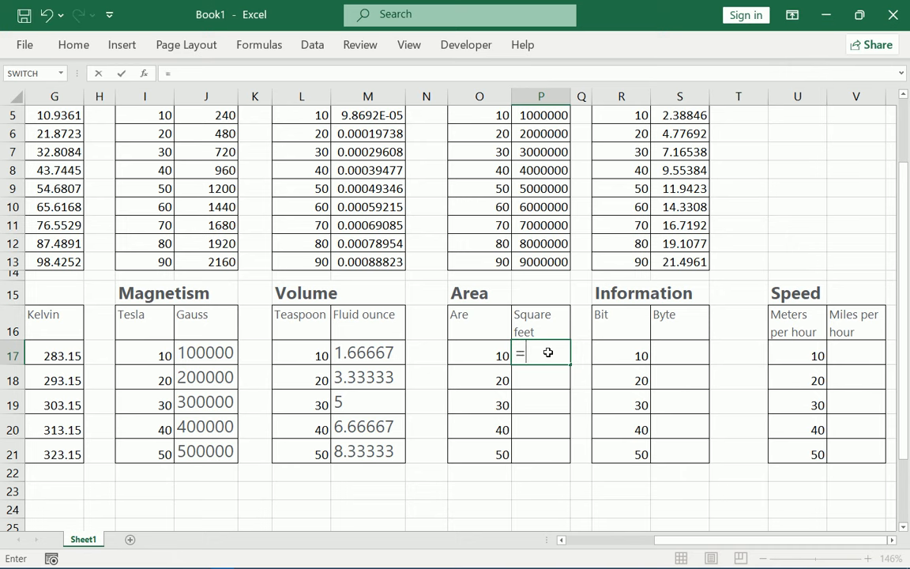
type("convert")
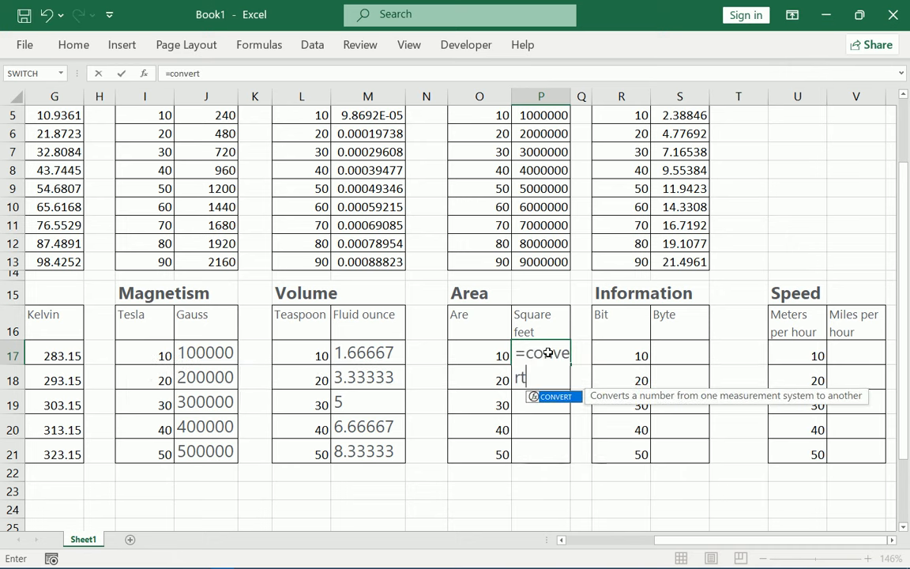
type("(")
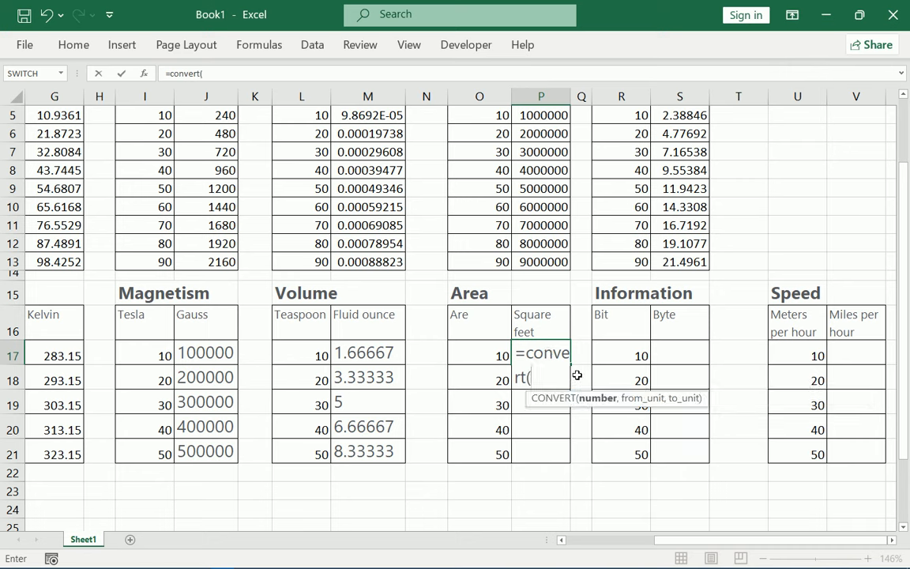
left_click(500, 352)
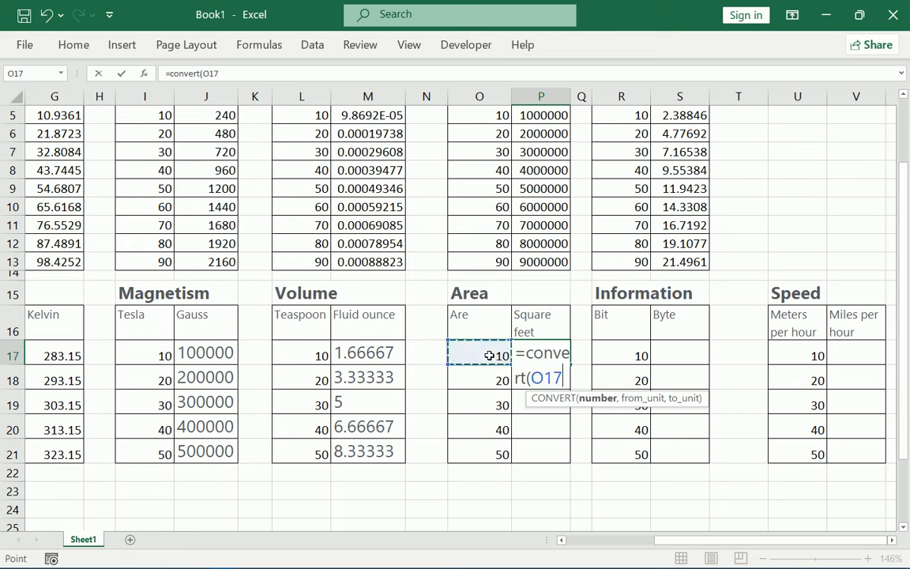
type(",")
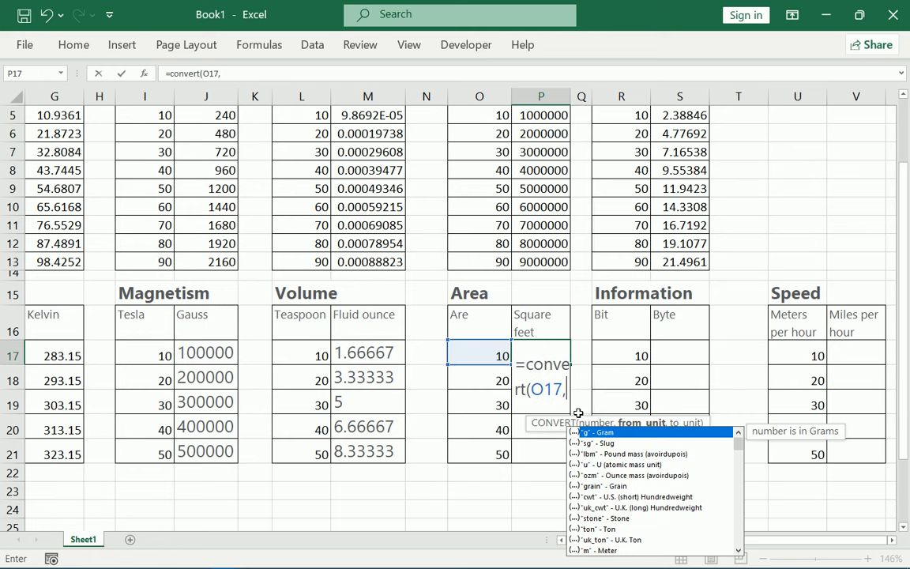
type("\"")
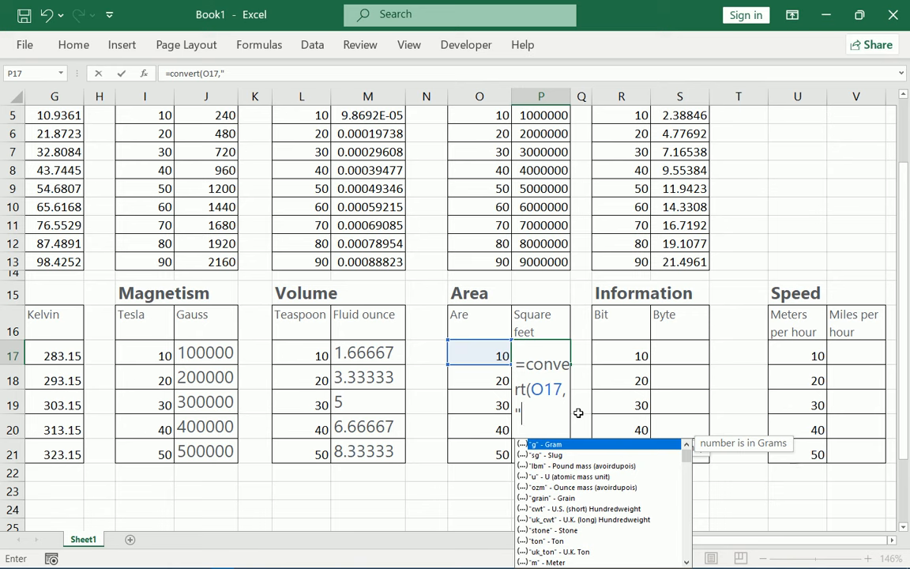
type("Ar\",")
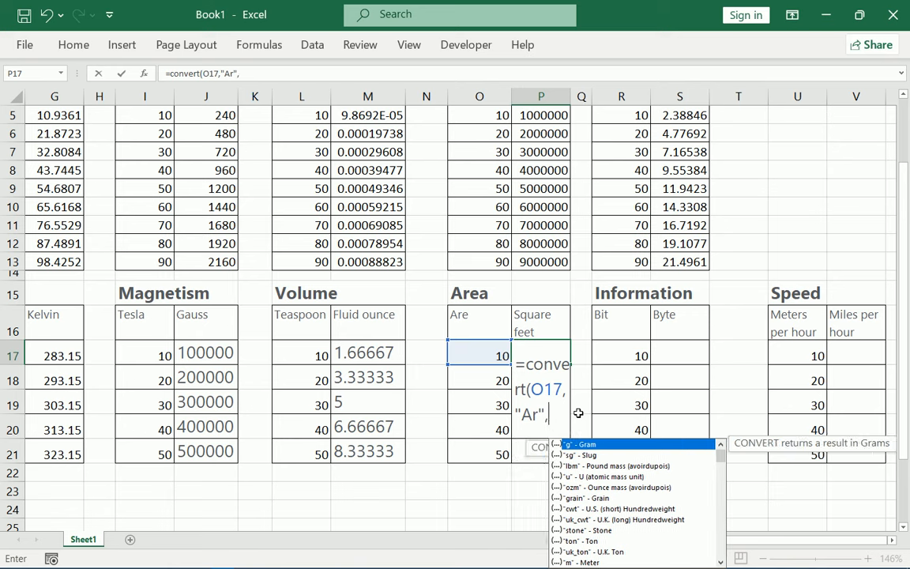
- Open the to-unit argument of the P17 formula with a quotation mark and change the from-unit to "Are"
type("\"")
scroll(606, 520, "down", 2)
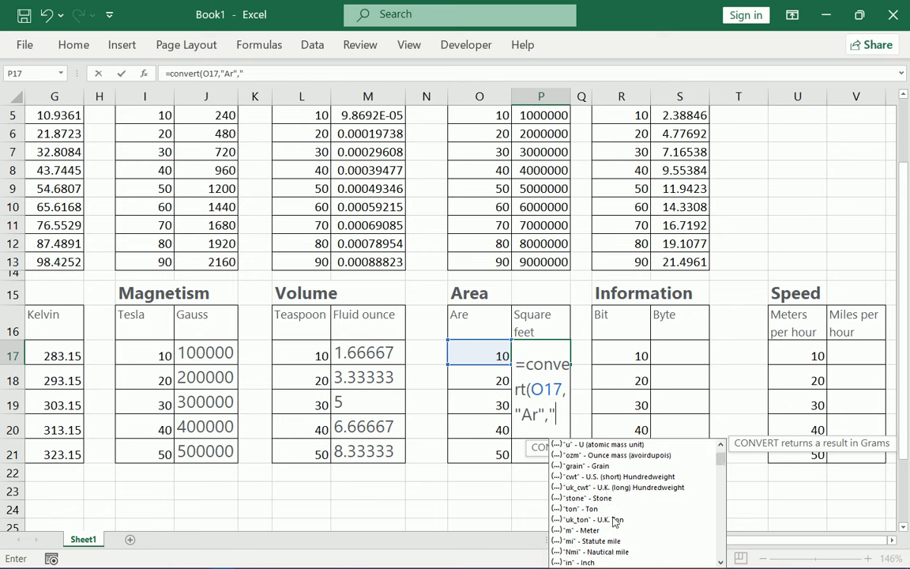
scroll(557, 474, "up", 2)
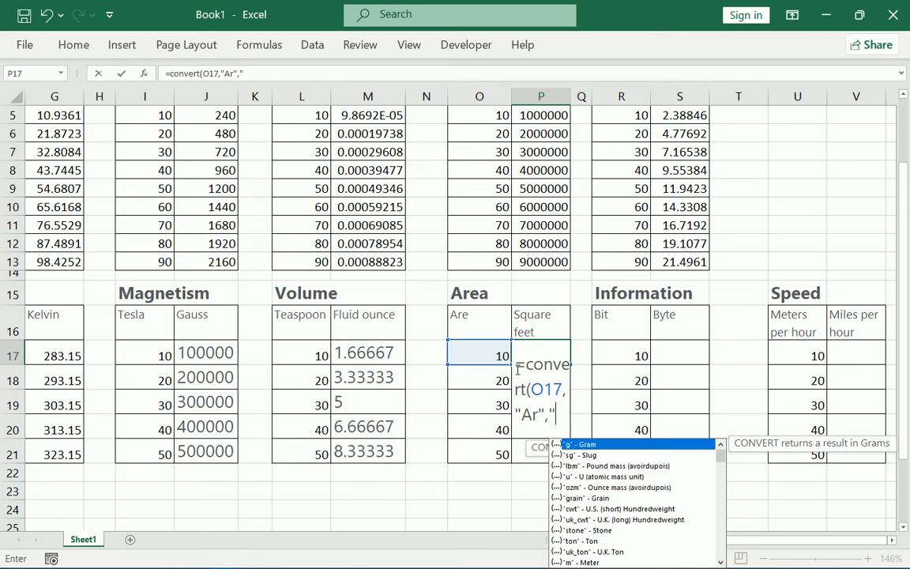
left_click(541, 414)
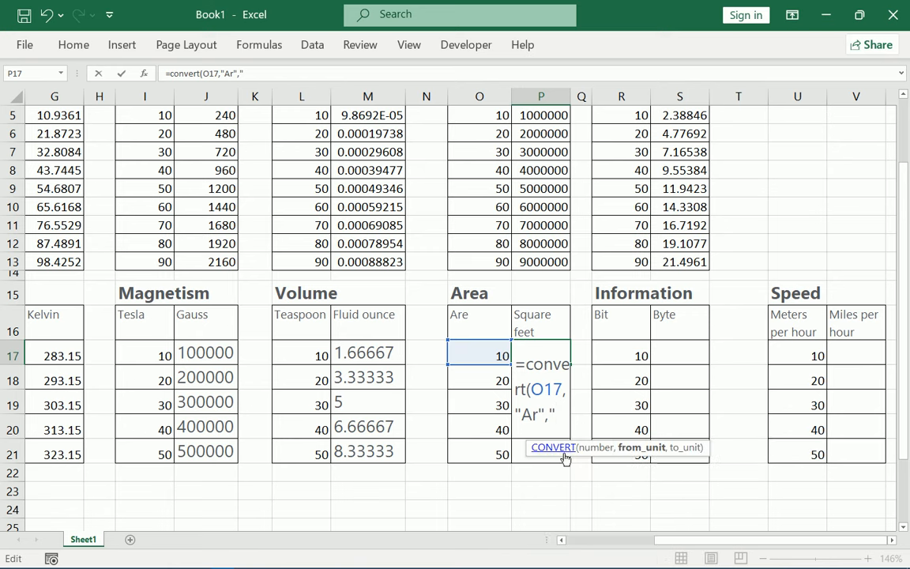
type("e")
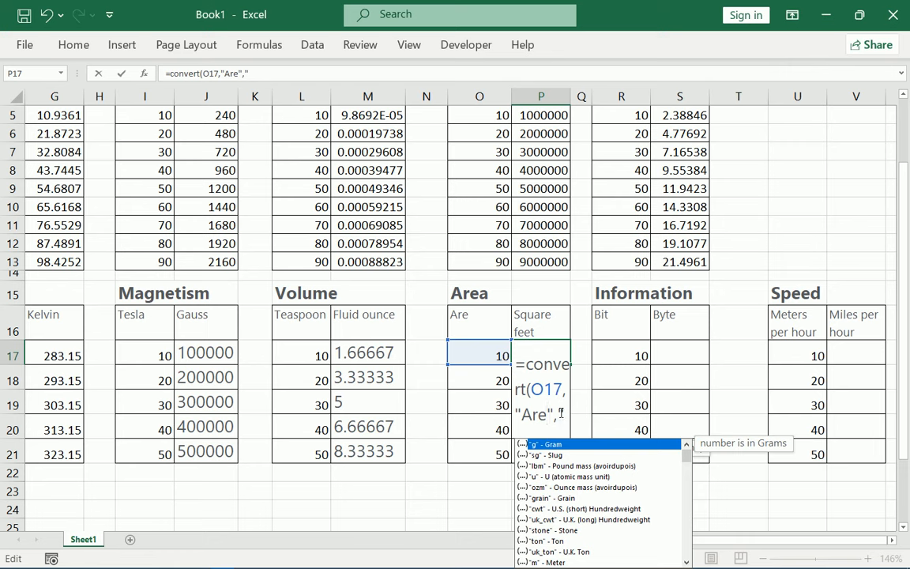
- Look through the suggested units for square feet and set the to-unit of the P17 formula to "ft^2" (Square Foot)
left_click(565, 418)
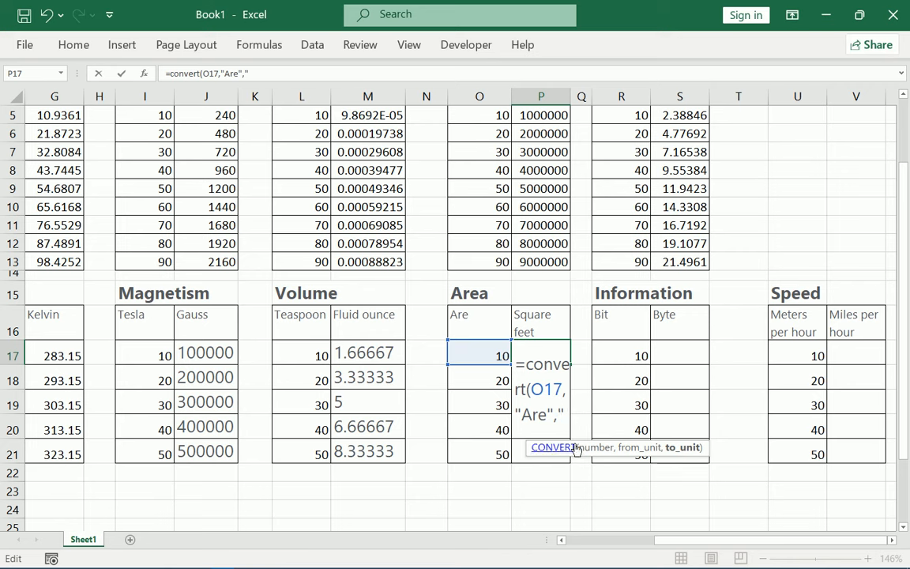
type("s")
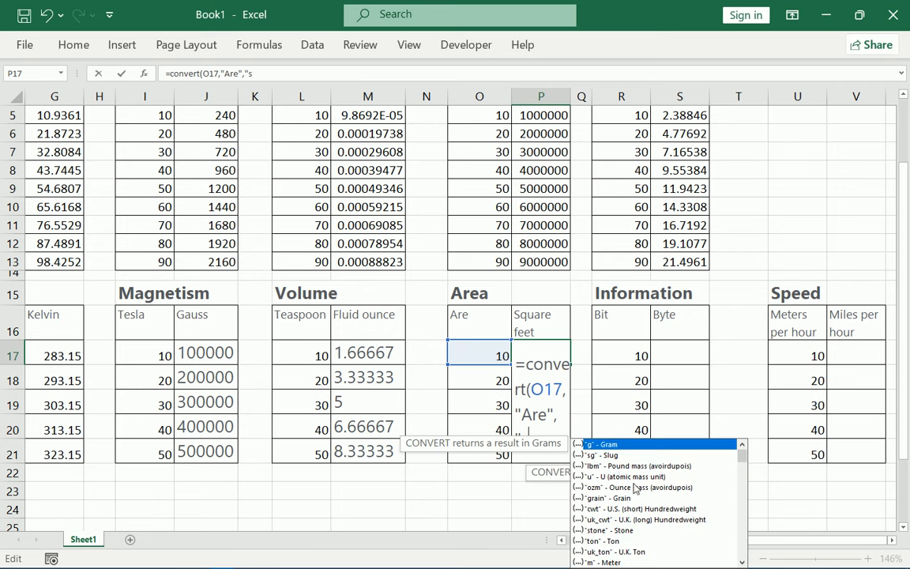
scroll(646, 497, "down", 3)
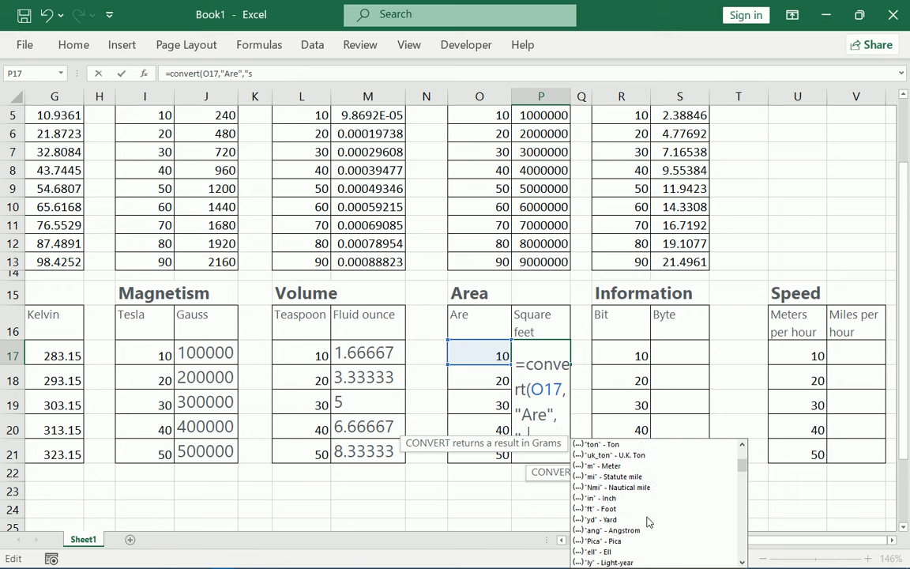
scroll(648, 524, "down", 2)
scroll(650, 525, "down", 5)
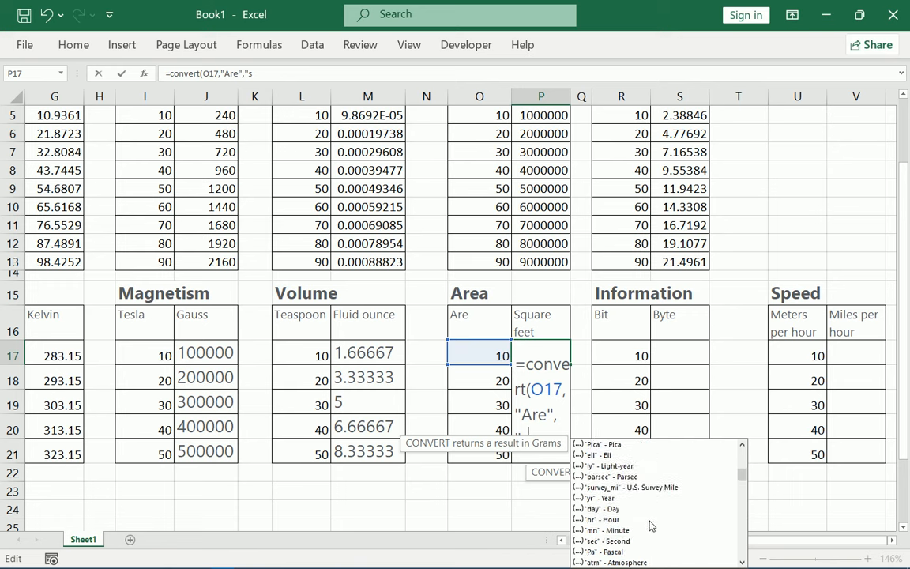
scroll(654, 521, "down", 8)
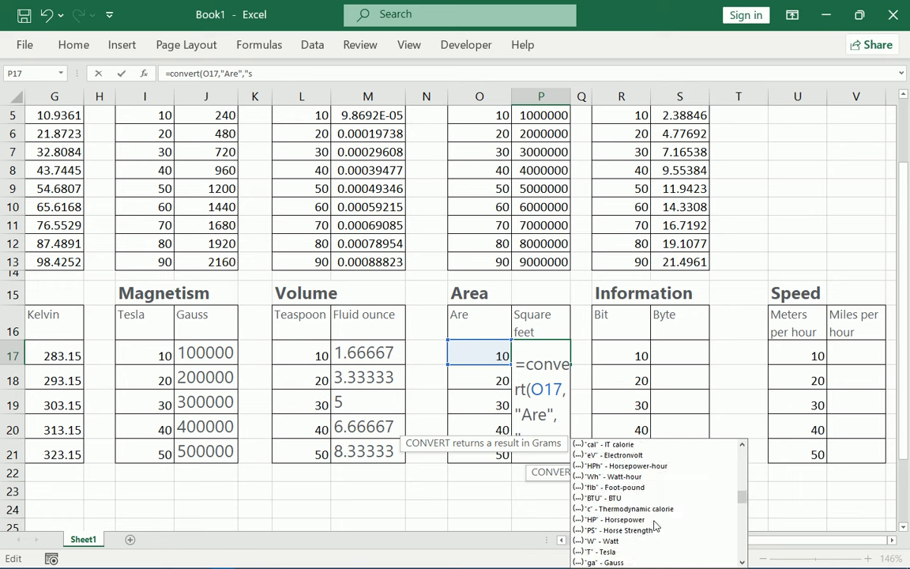
scroll(657, 520, "down", 1)
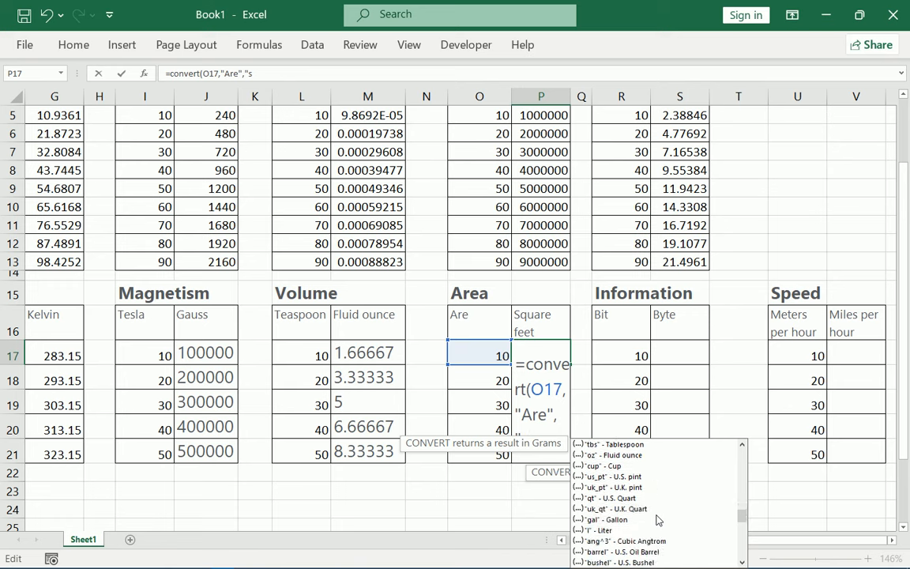
scroll(656, 520, "down", 2)
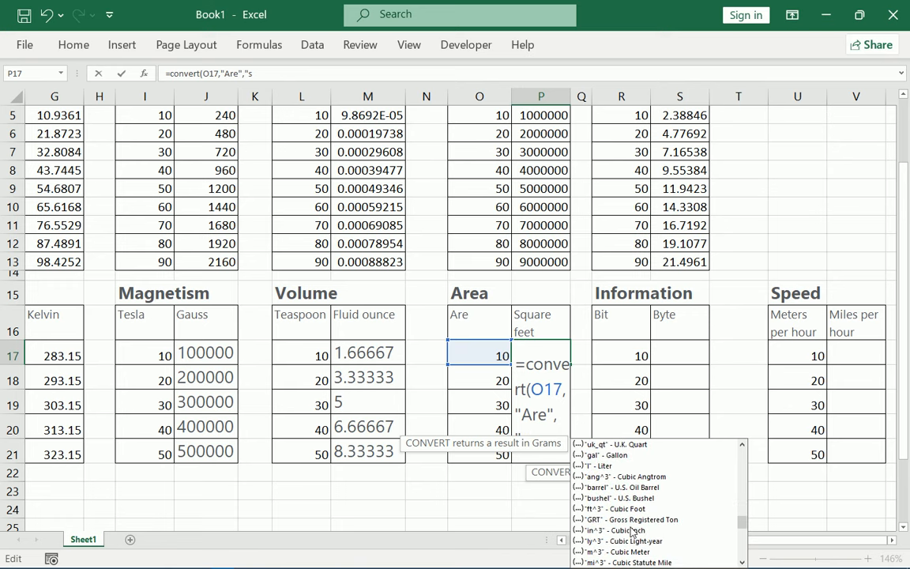
scroll(639, 523, "down", 1)
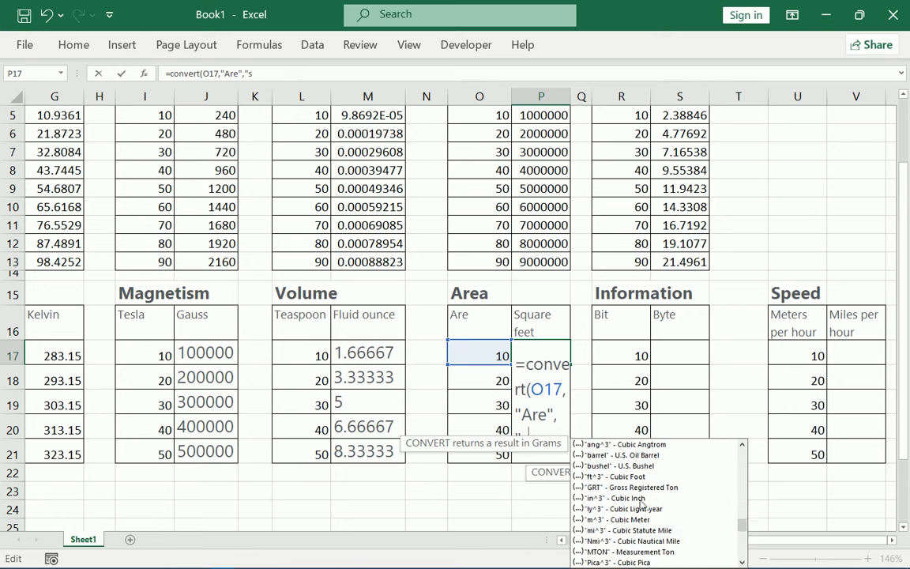
scroll(646, 519, "down", 4)
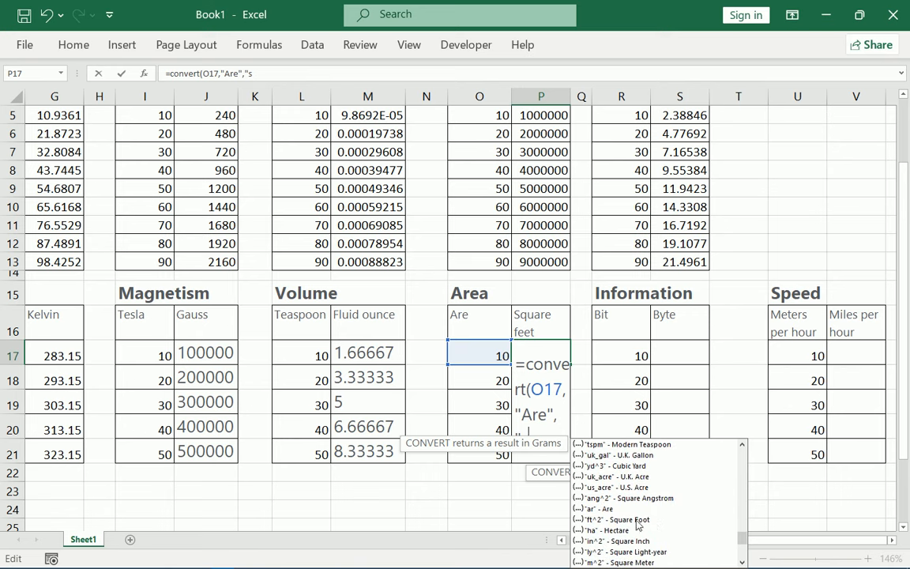
left_click(638, 519)
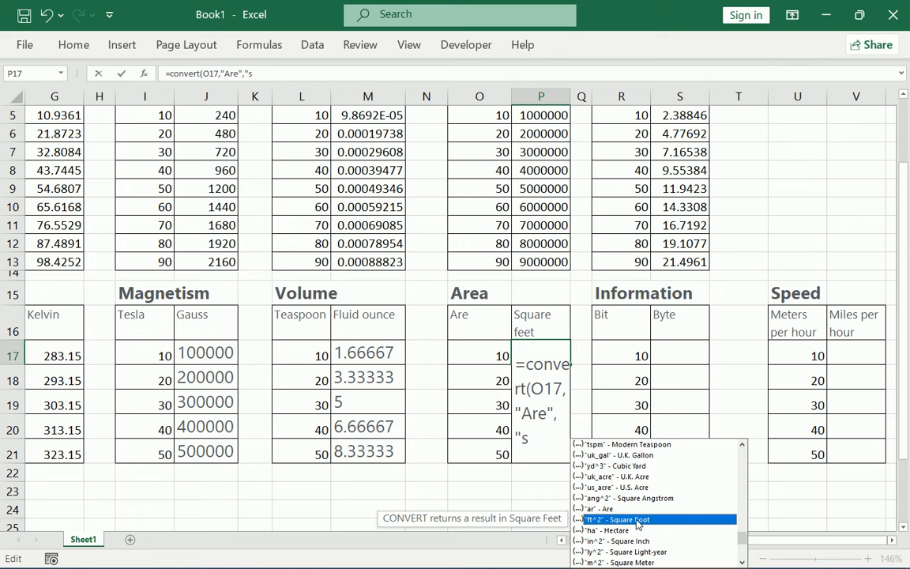
double_click(639, 520)
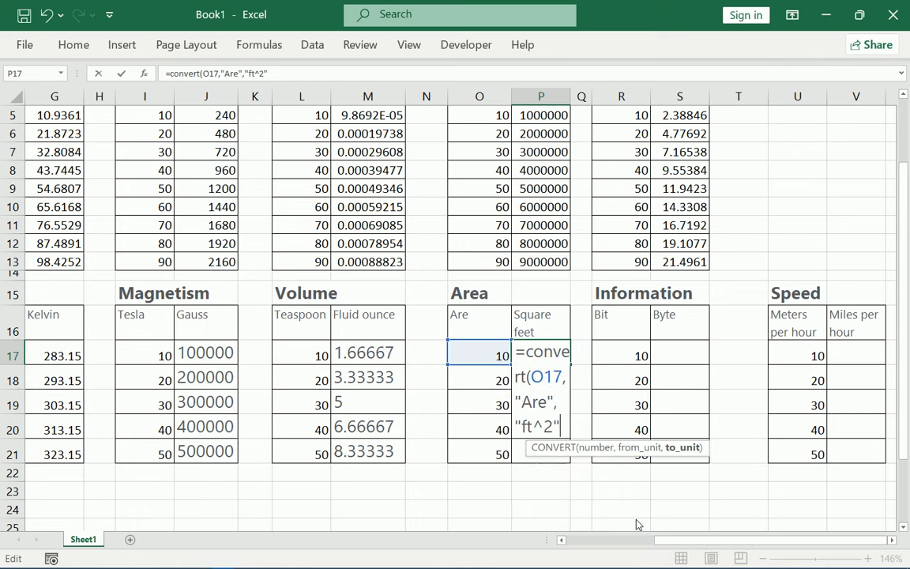
- Delete the "Are" argument from the P17 formula, keeping a comma after O17, and add the suggested unit "ar" (Are) after "ft^2"
double_click(537, 403)
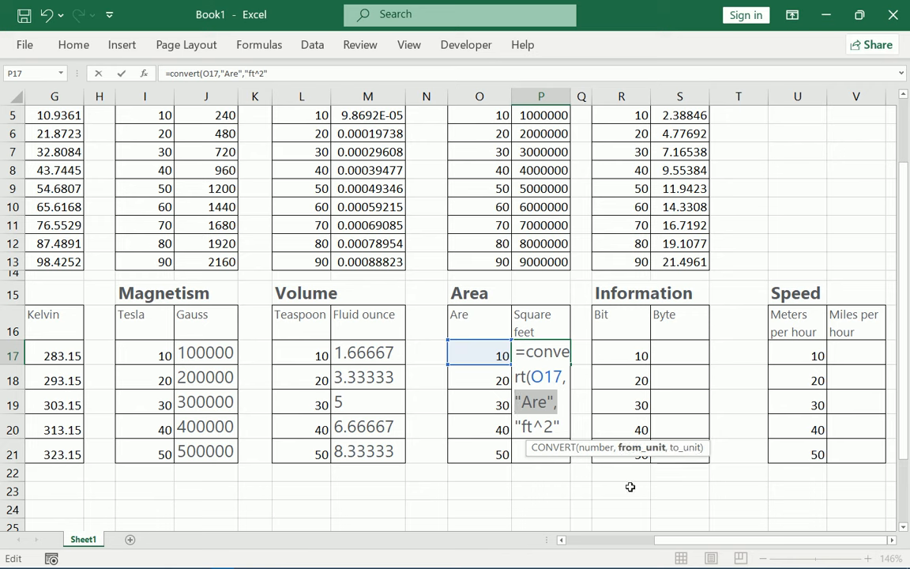
key("BackSpace")
key("BackSpace")
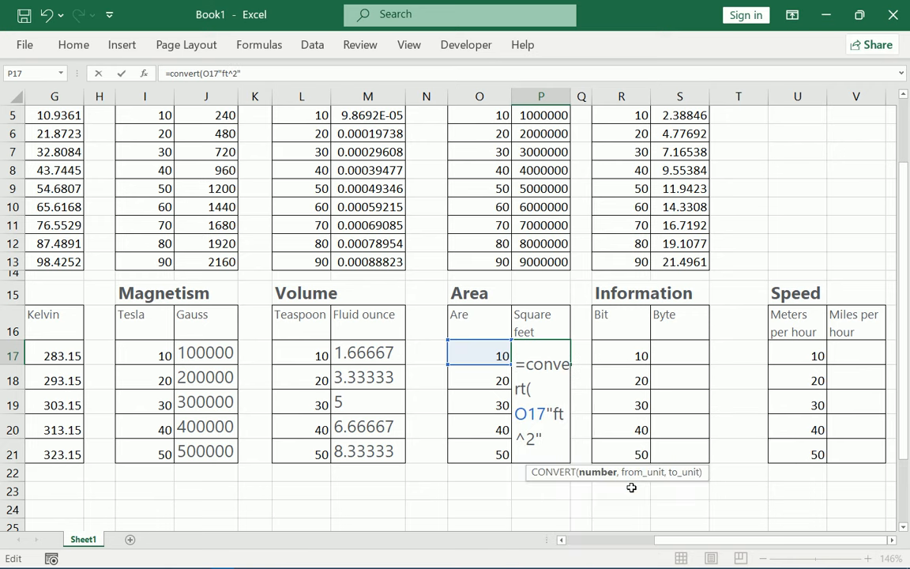
type(",")
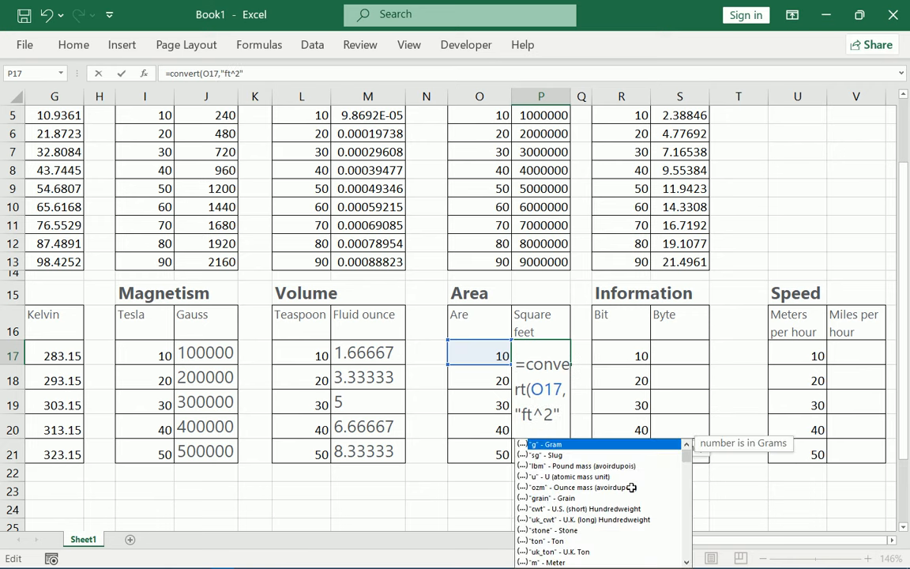
left_click(564, 419)
type(",")
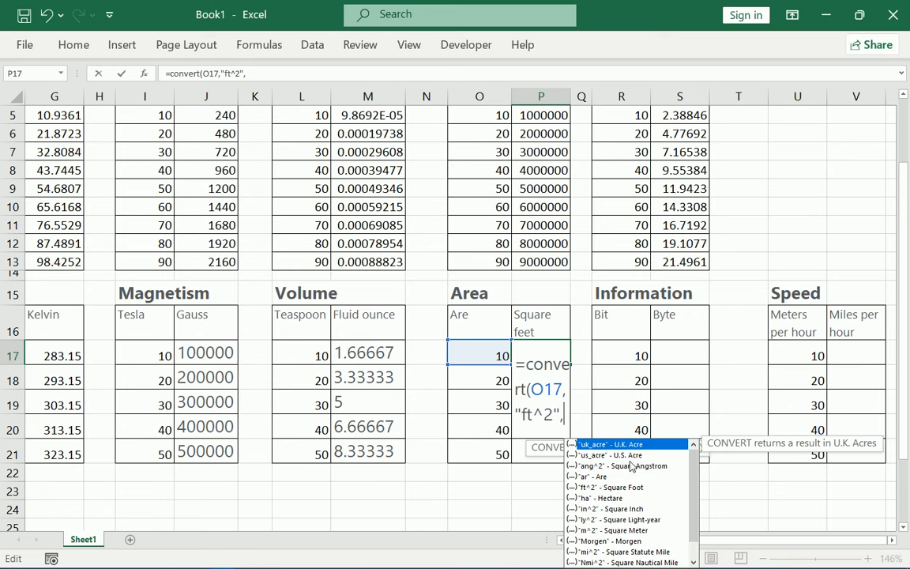
left_click(607, 478)
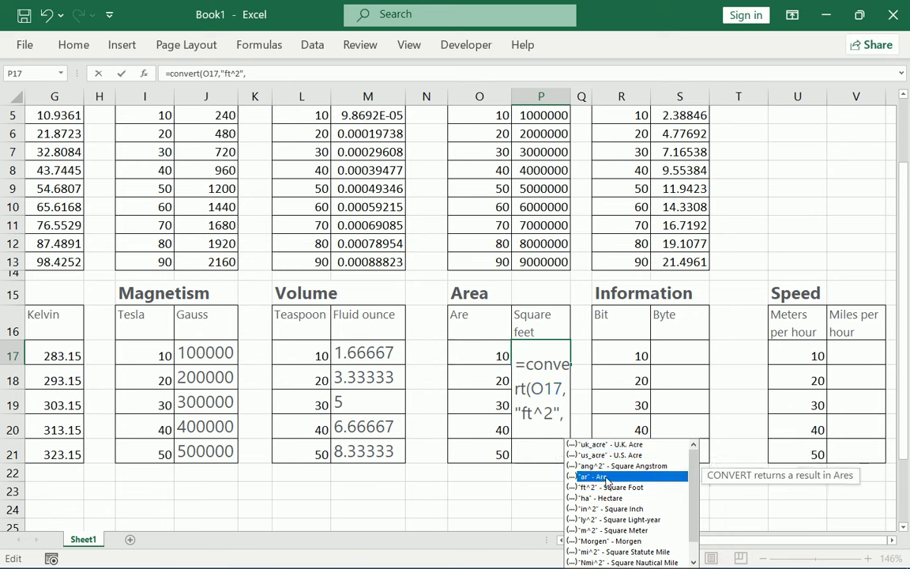
double_click(607, 477)
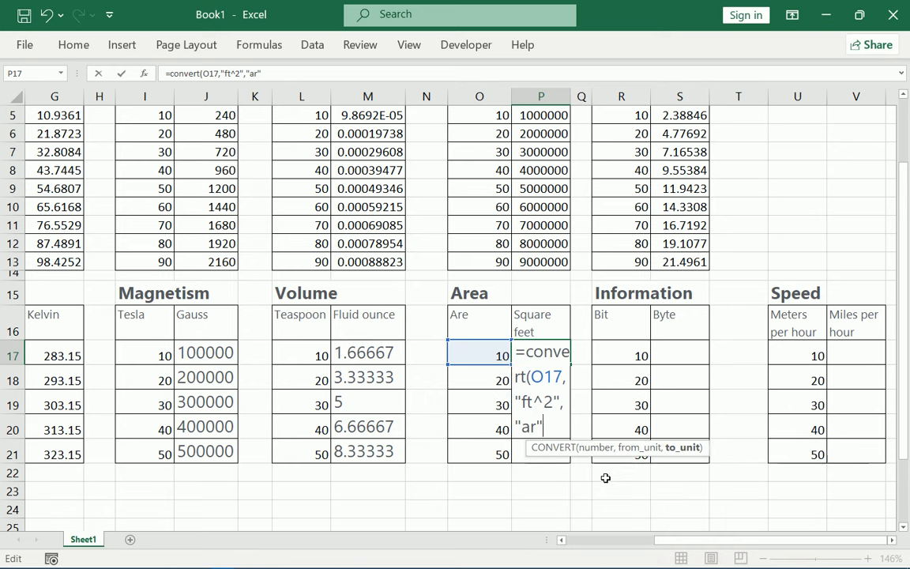
- Remove "ft^2" from before "ar" in the P17 formula and add the suggested "ft^2" (Square Foot) after it as the to-unit
double_click(553, 403)
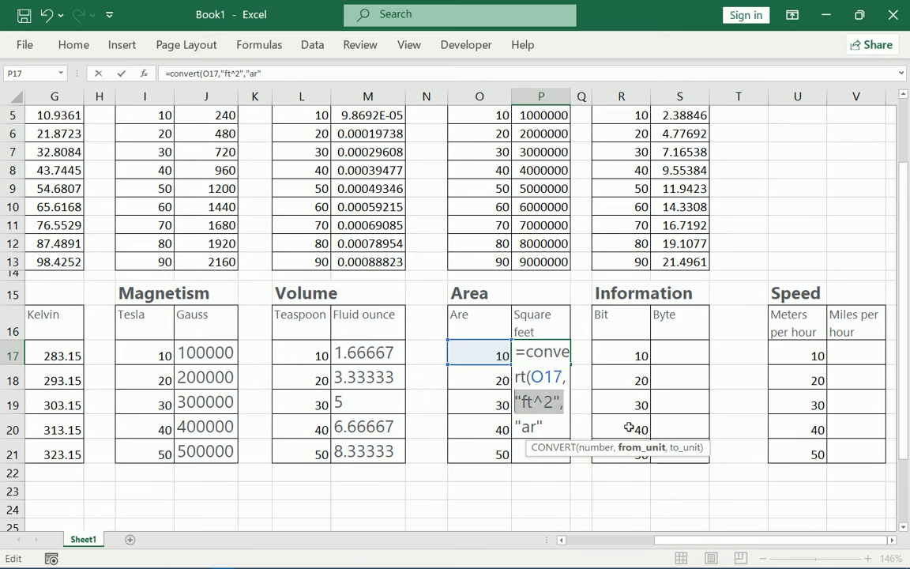
key("BackSpace")
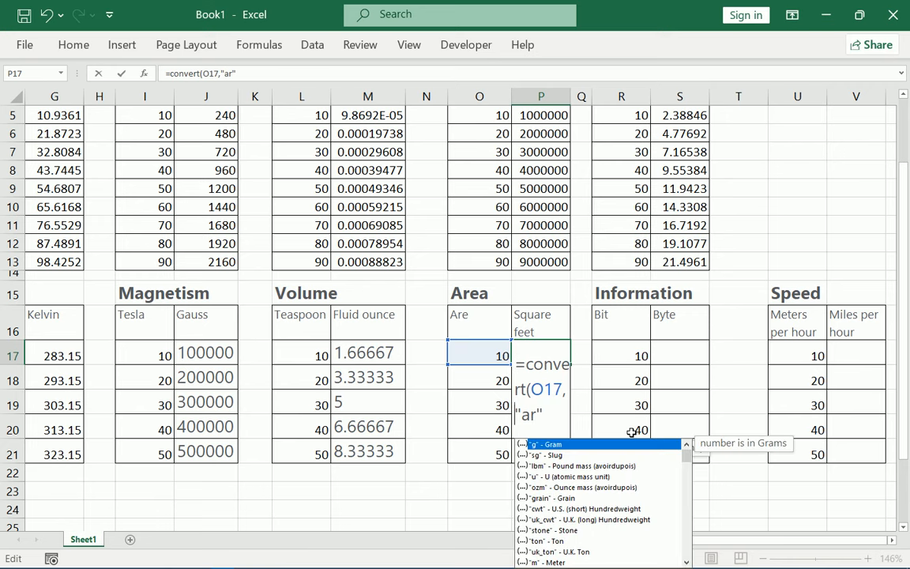
left_click(550, 414)
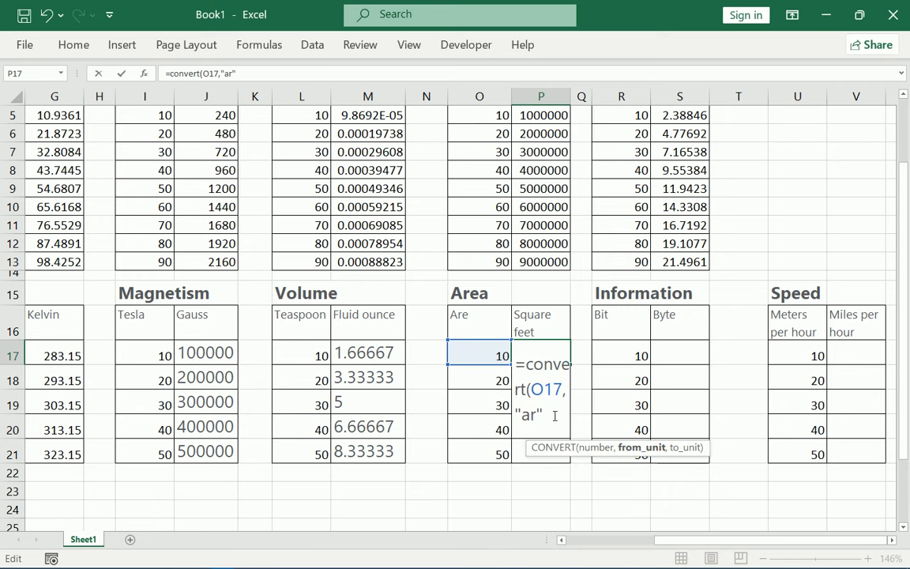
type(",")
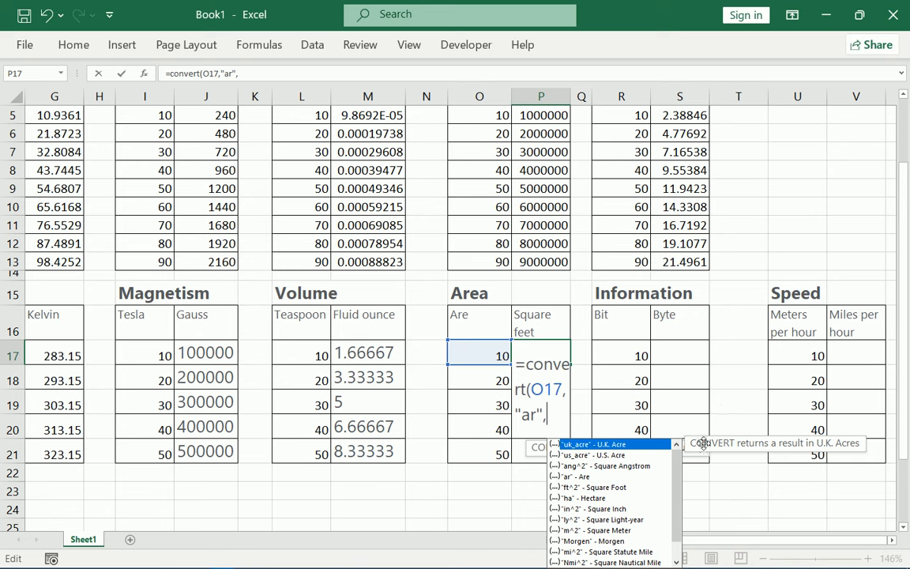
double_click(620, 488)
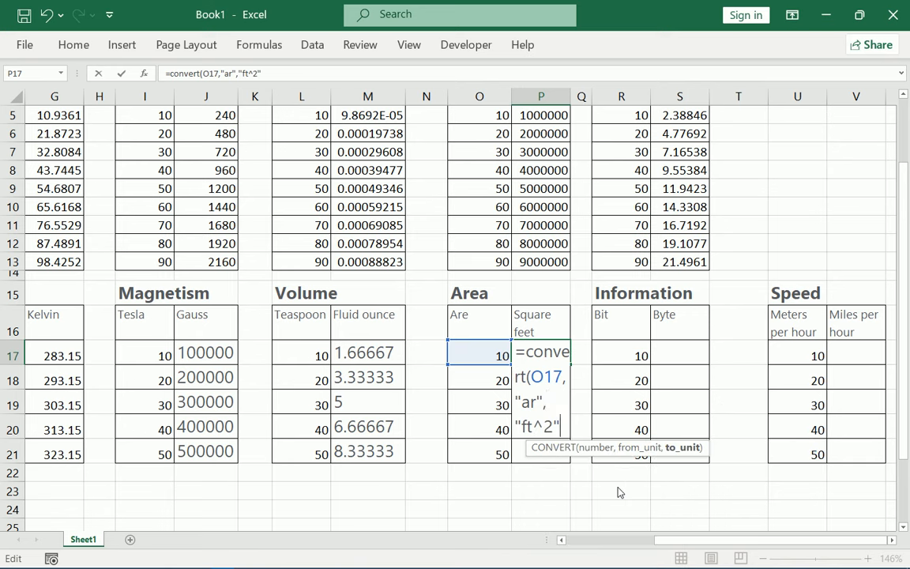
- Complete the P17 formula =convert(O17,"ar","ft^2") and fill it down through P21 in the Square feet column
type(")")
key("Return")
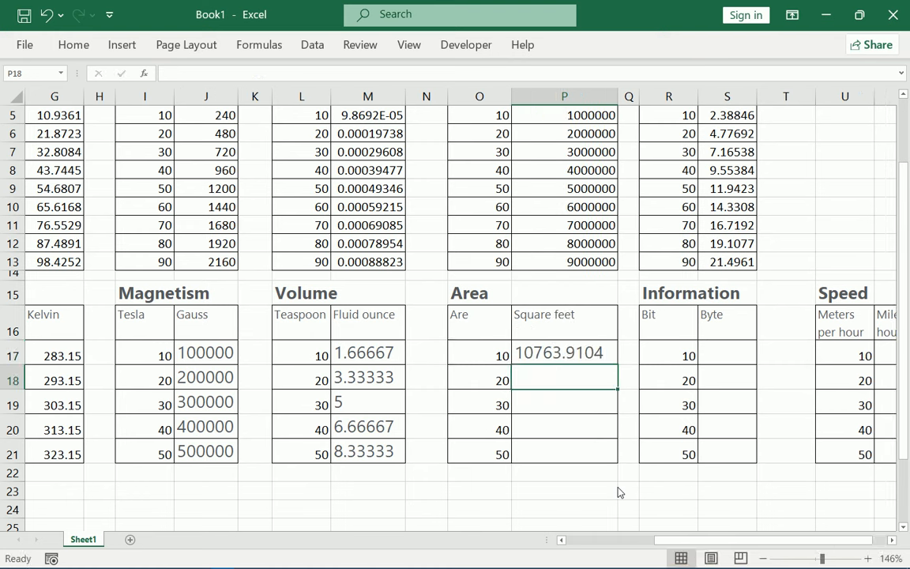
left_click(612, 353)
double_click(617, 365)
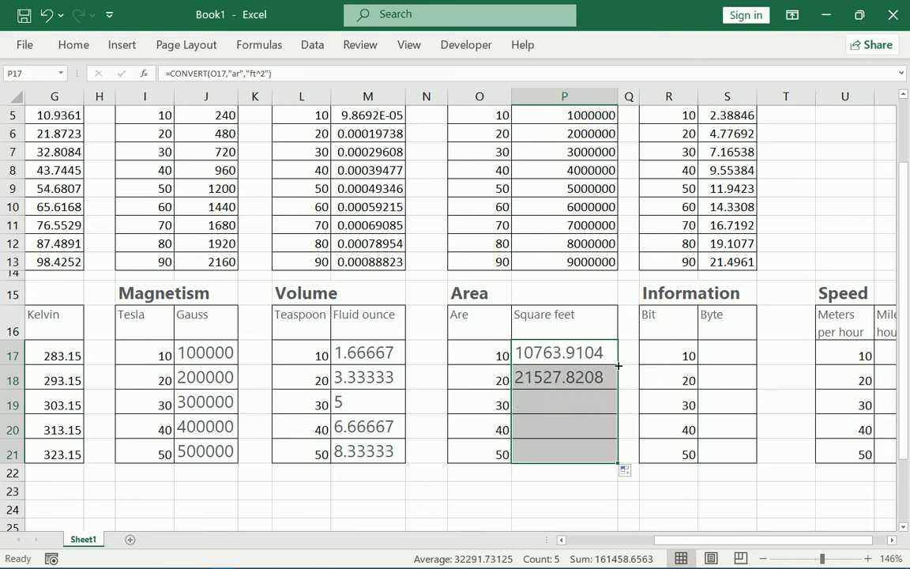
- Start a CONVERT formula in S17 with R17 as the number, "Bit" as the from-unit and an opening quotation mark for the to-unit
left_click(731, 353)
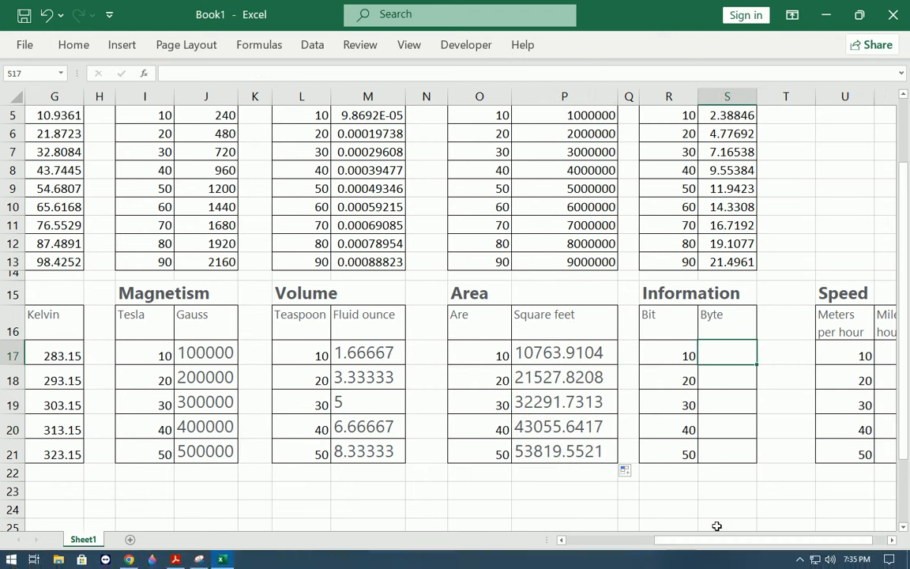
scroll(717, 526, "right", 1)
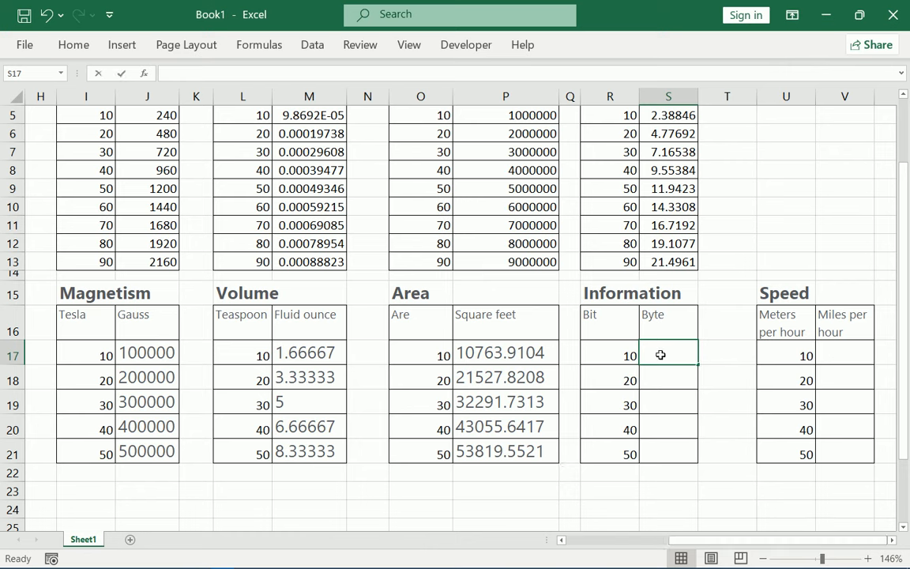
double_click(660, 355)
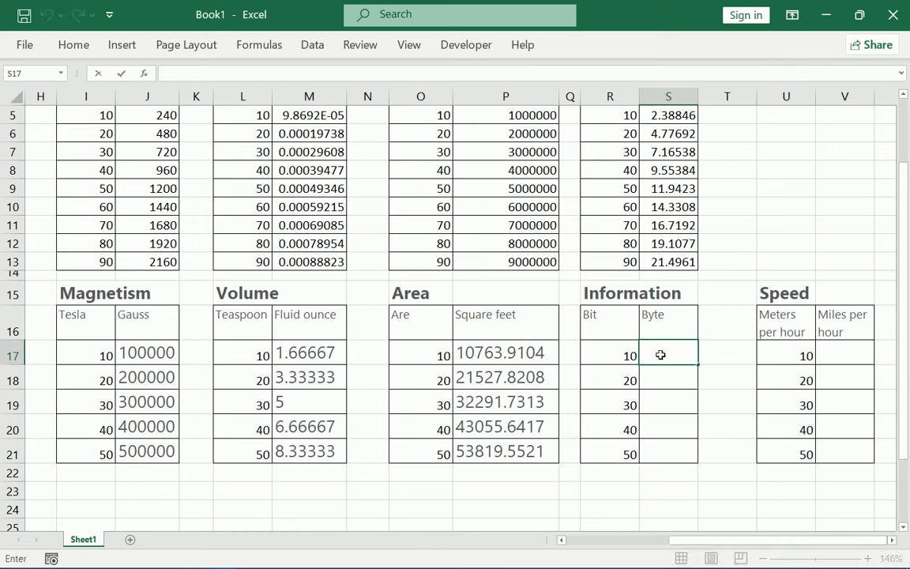
type("=convert")
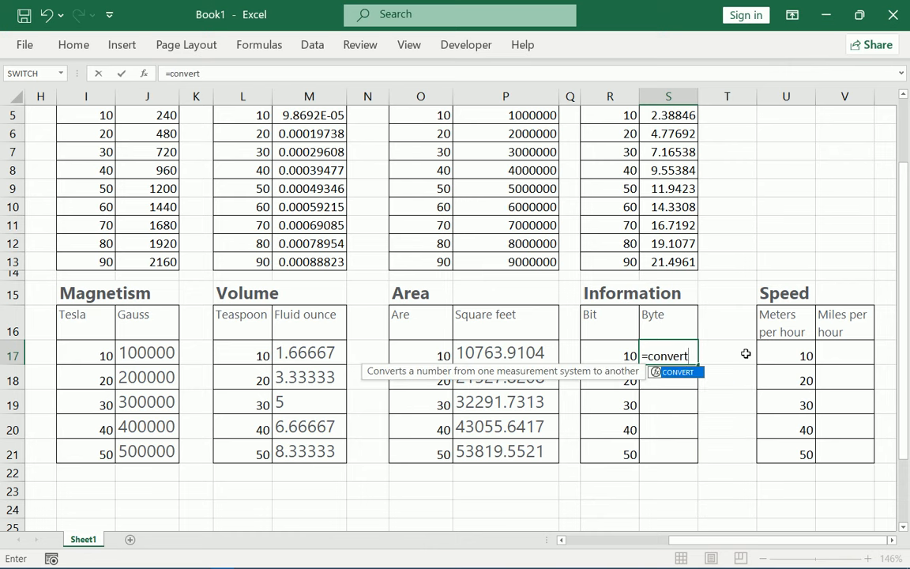
type("(")
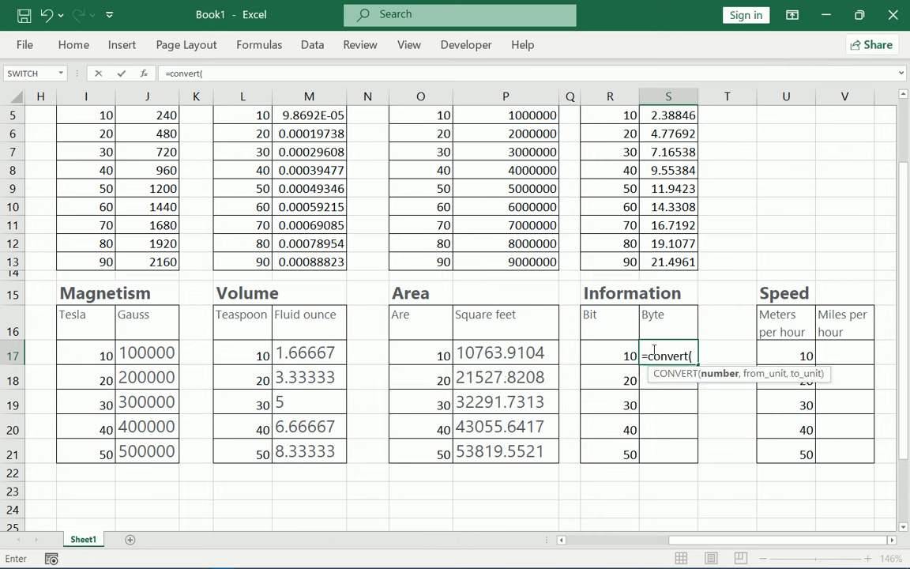
left_click(596, 352)
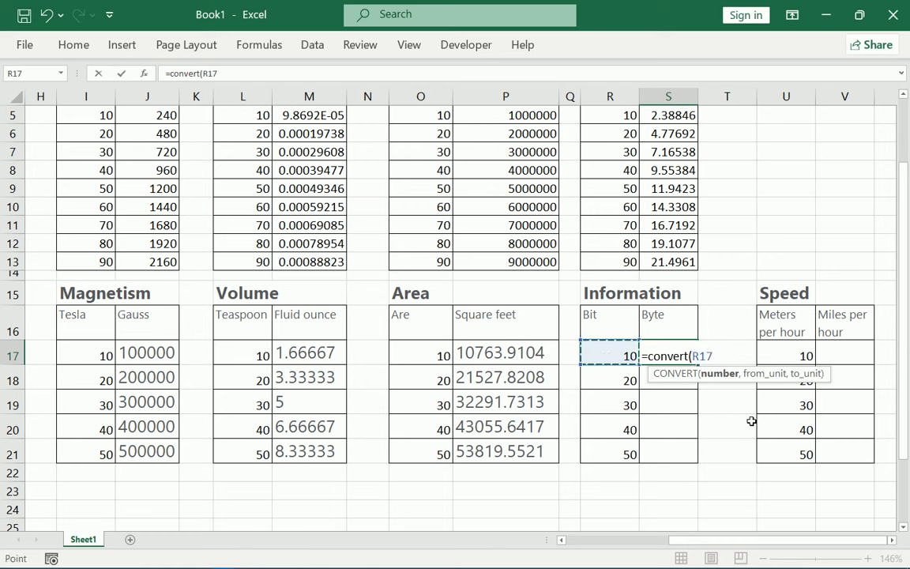
type(",")
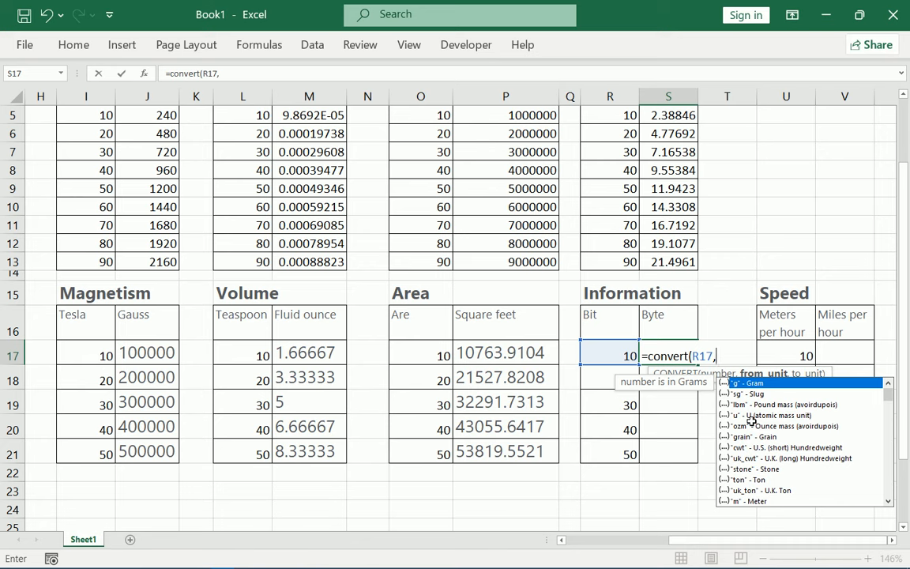
type("\"Bit\",\"")
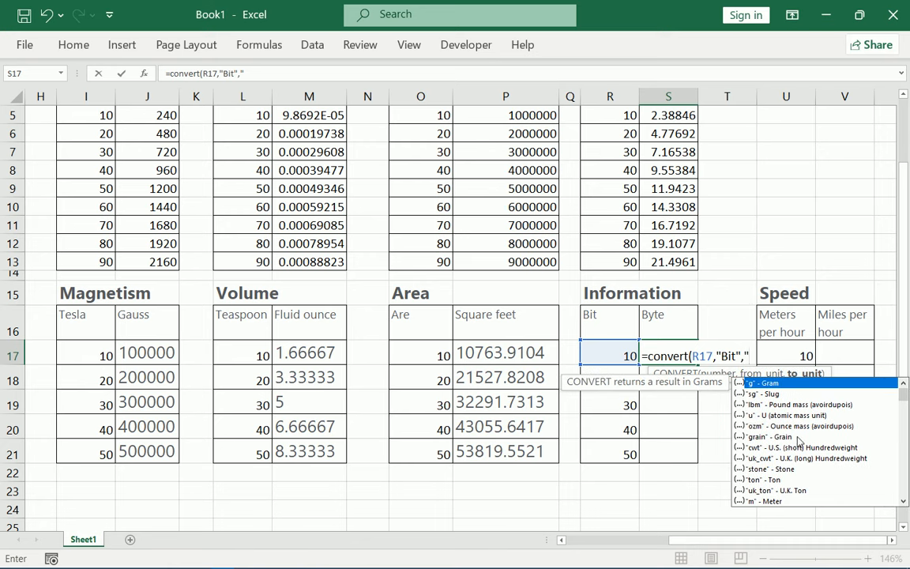
- Shorten the from-unit in the S17 formula to "B" and delete the opening quotation mark of the to-unit
scroll(758, 443, "down", 2)
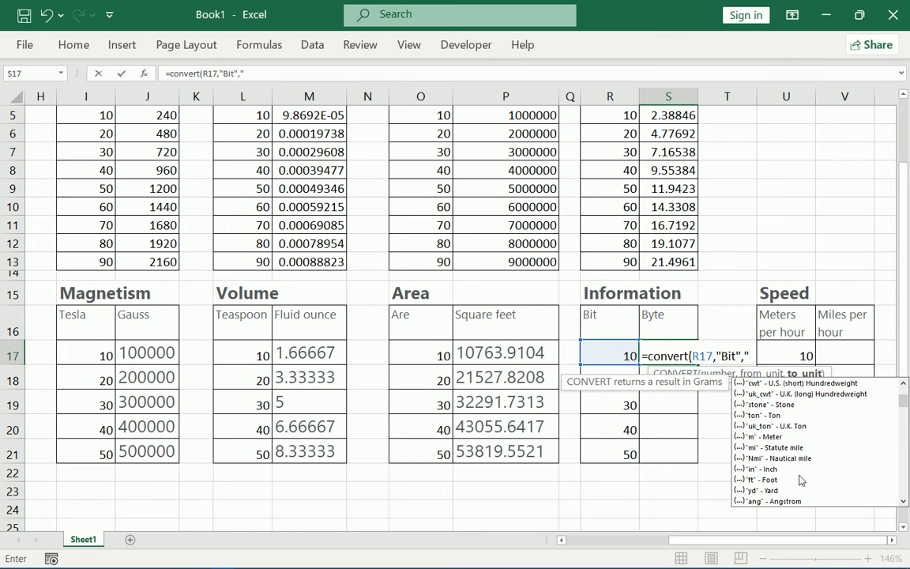
scroll(800, 483, "down", 4)
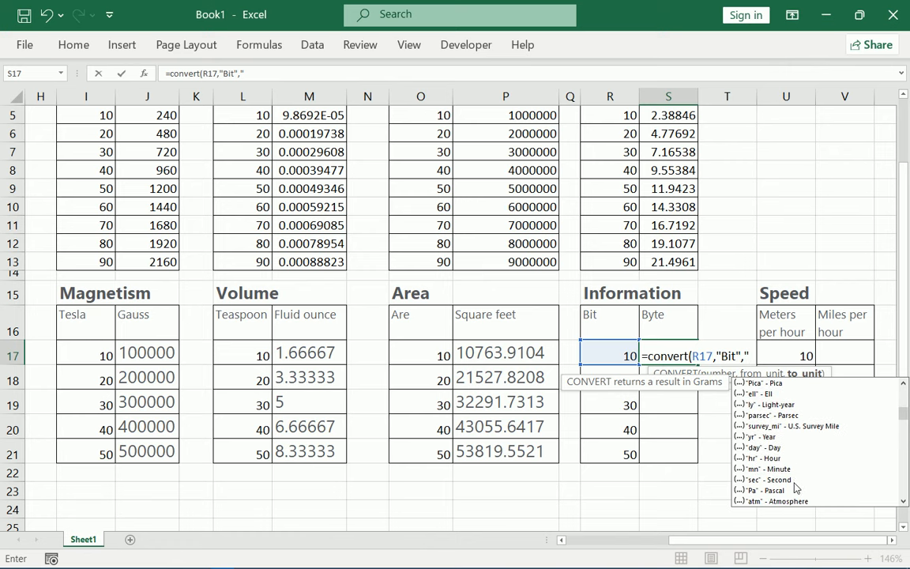
scroll(795, 487, "down", 5)
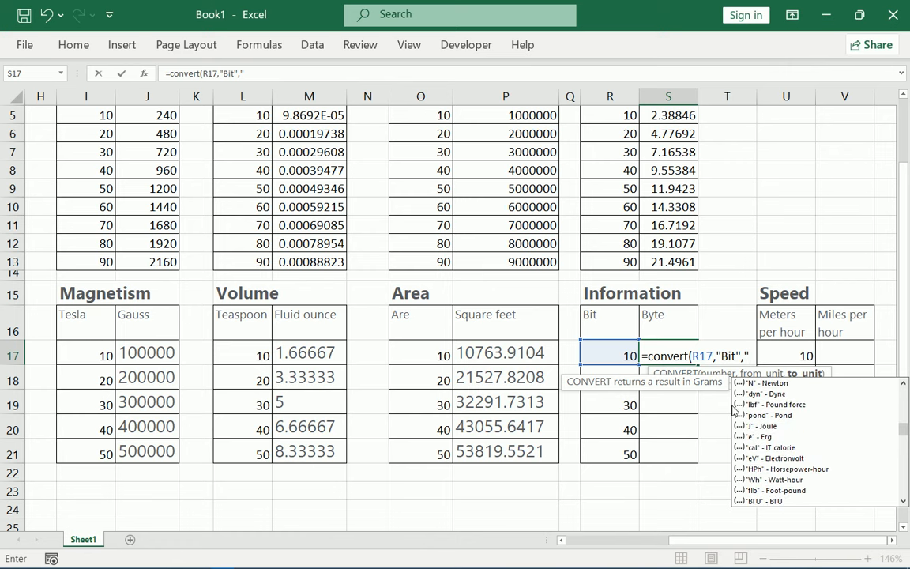
left_click(731, 357)
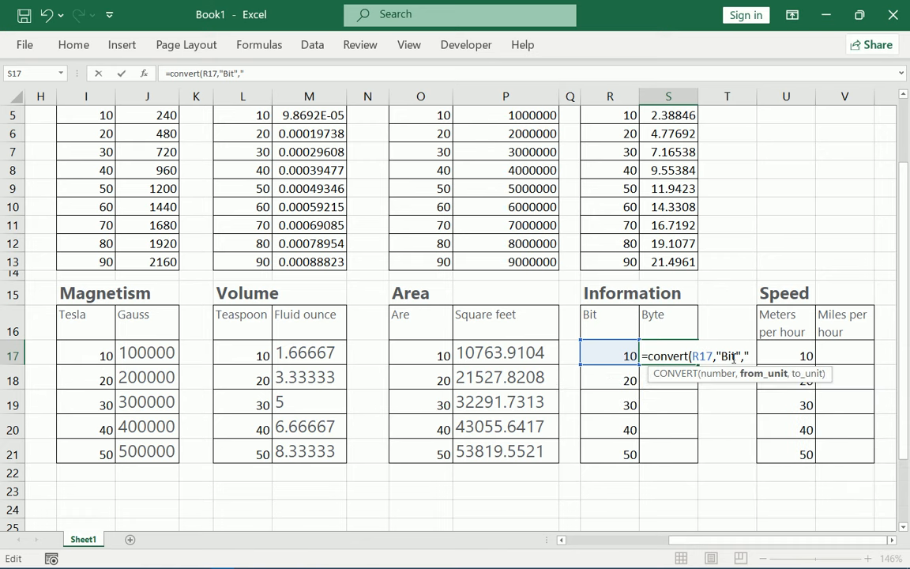
key("BackSpace")
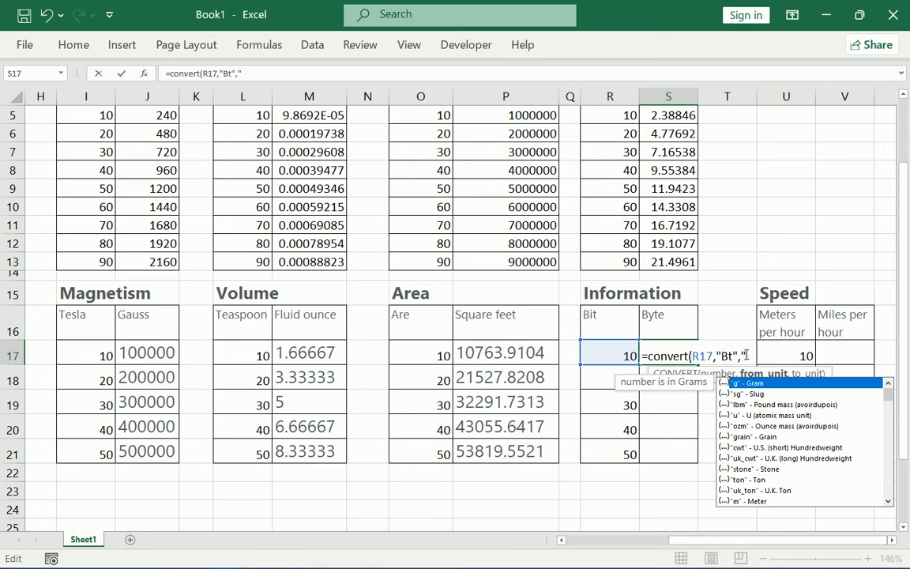
left_click(746, 355)
left_click(731, 356)
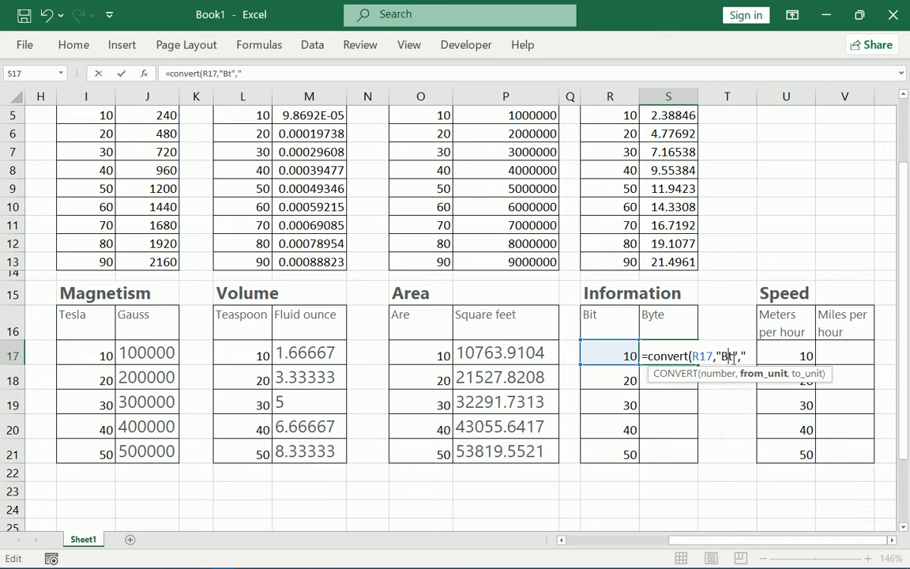
key("BackSpace")
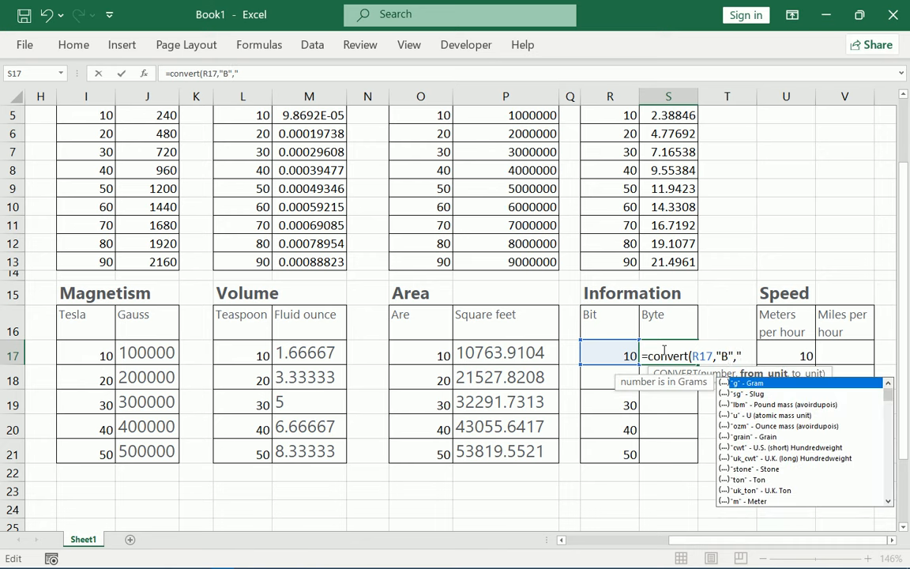
left_click(745, 357)
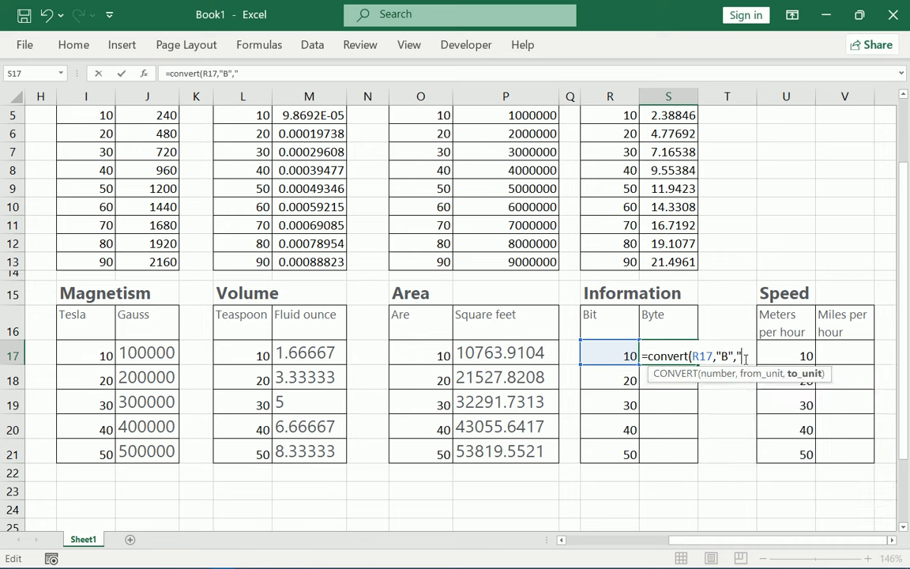
key("BackSpace")
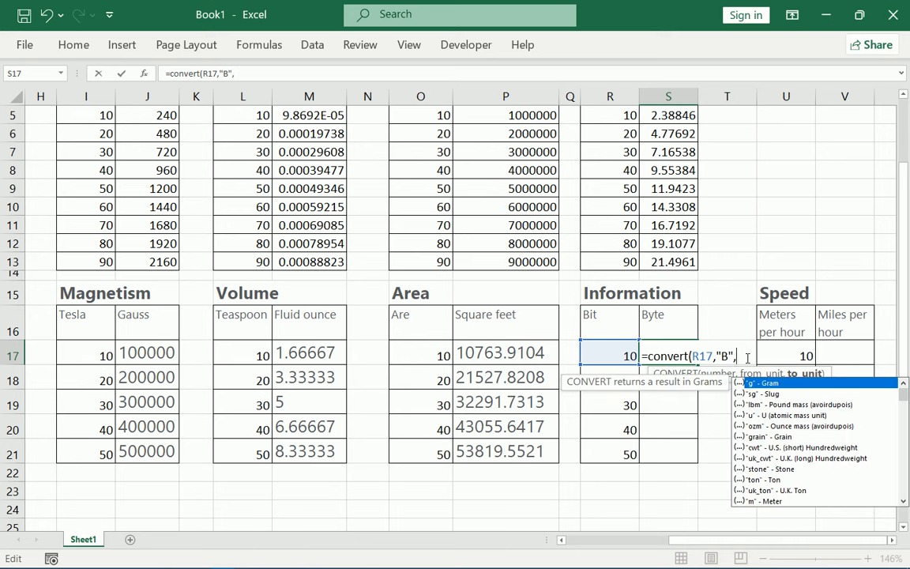
- Insert the suggested unit "bit" (Bit) into the S17 formula and delete "B", making "bit" the from-unit
scroll(789, 473, "down", 8)
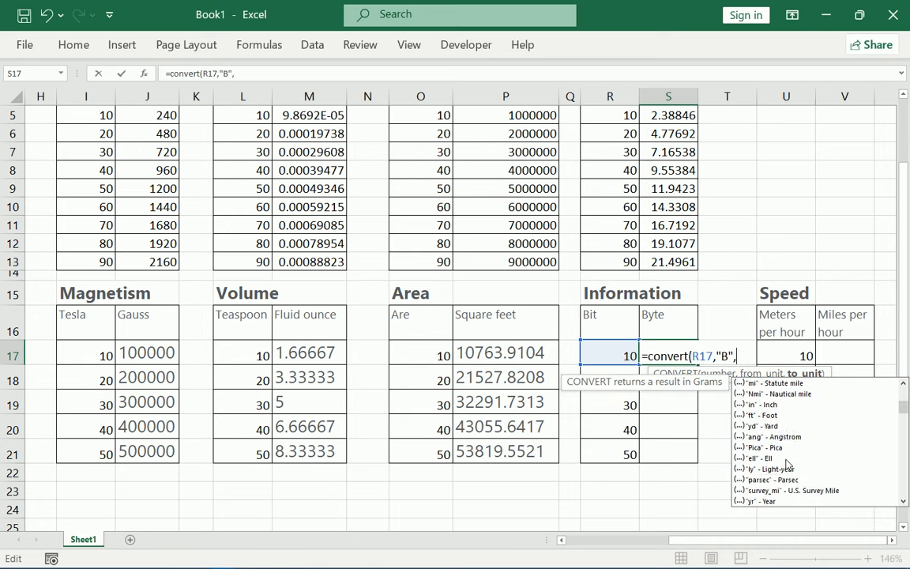
scroll(789, 473, "down", 12)
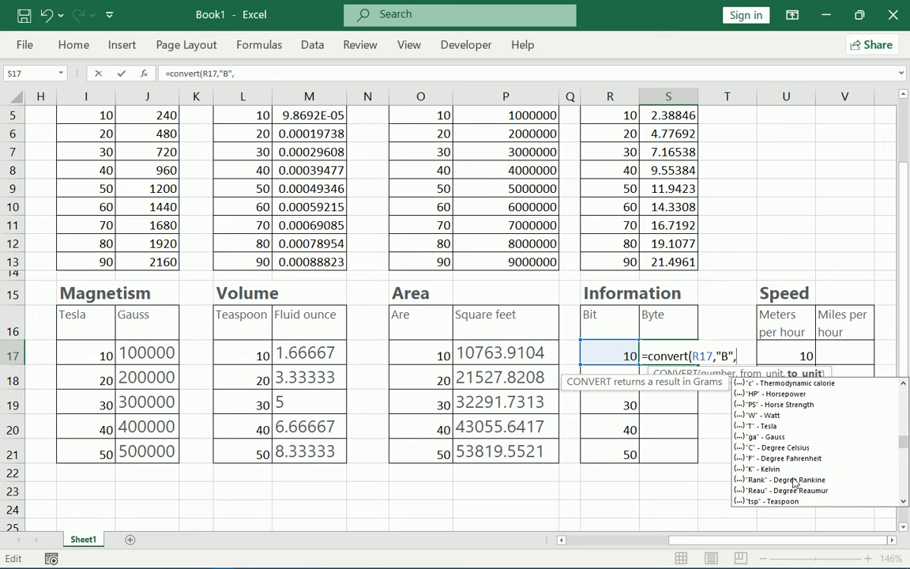
scroll(800, 483, "down", 12)
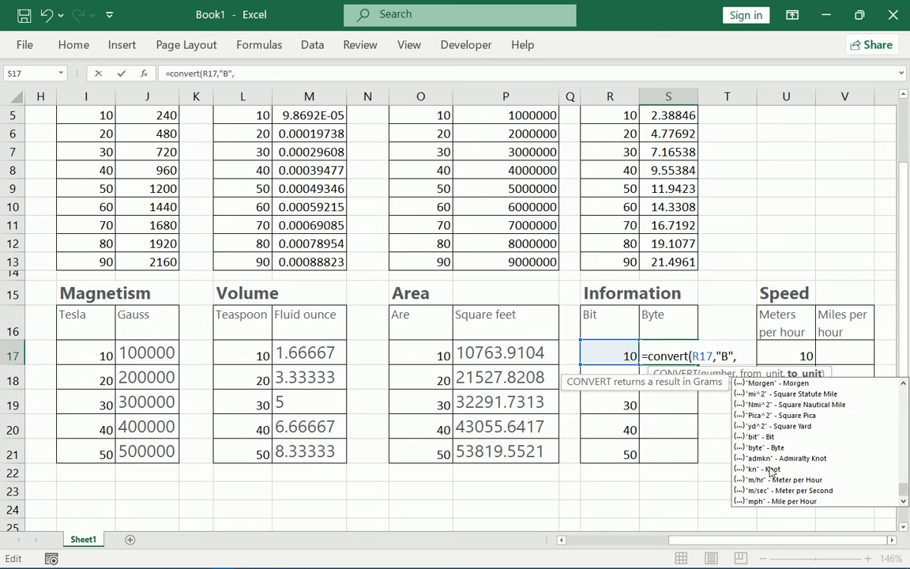
left_click(753, 440)
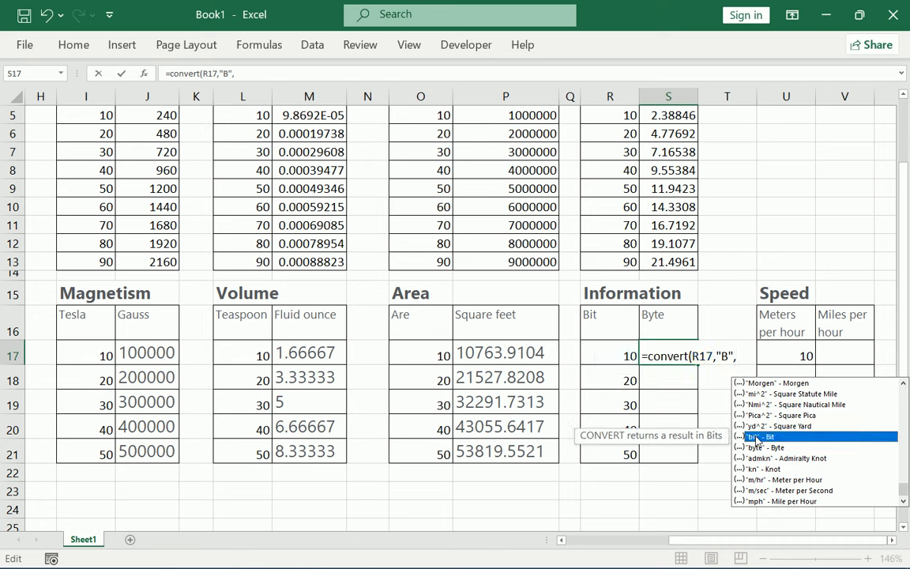
double_click(755, 440)
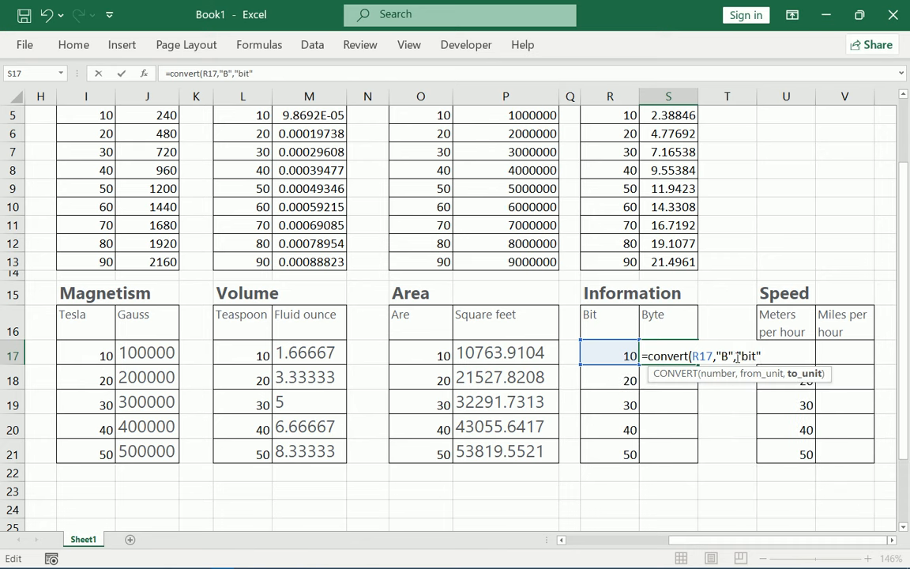
left_click_drag(735, 357, 715, 357)
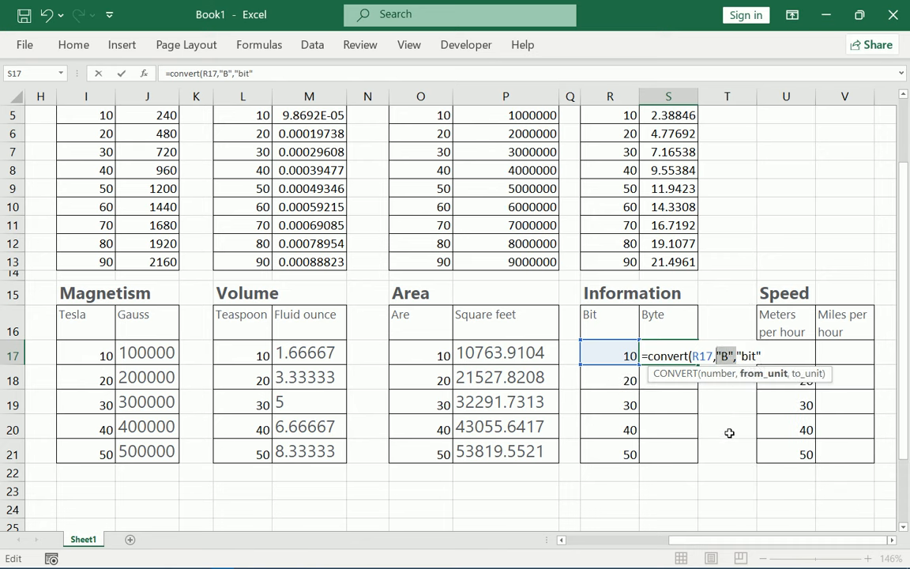
key("BackSpace")
key("BackSpace")
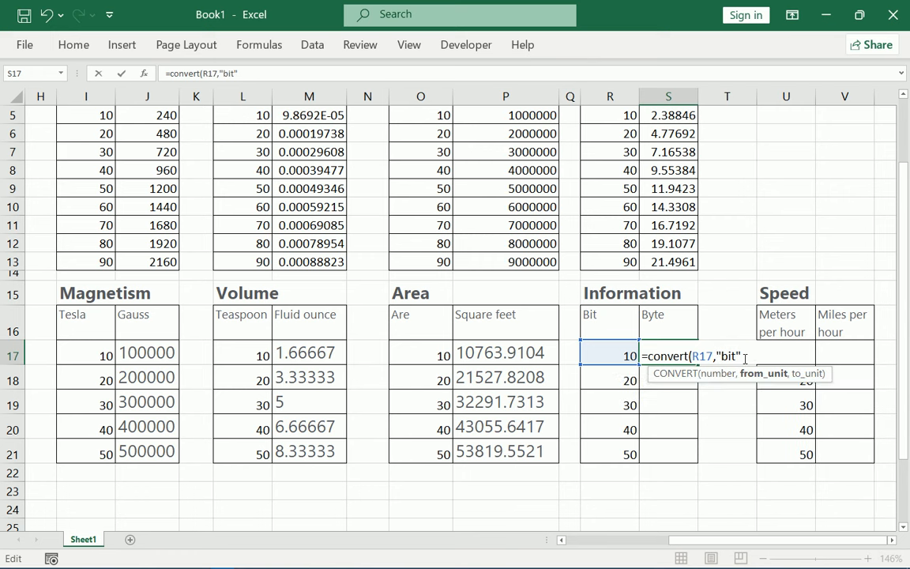
- Complete the S17 formula with "byte" (Byte) as the to-unit and fill it down through S21
type(",")
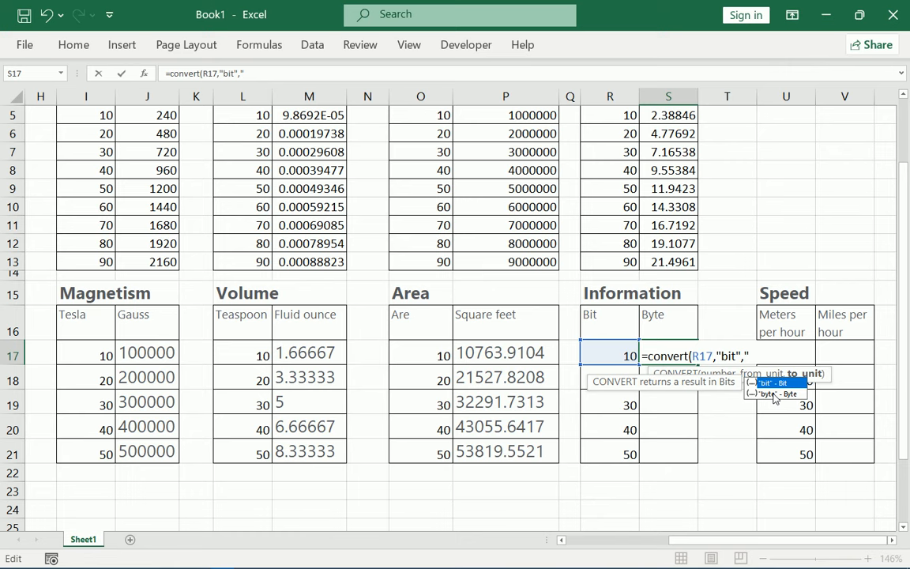
double_click(774, 394)
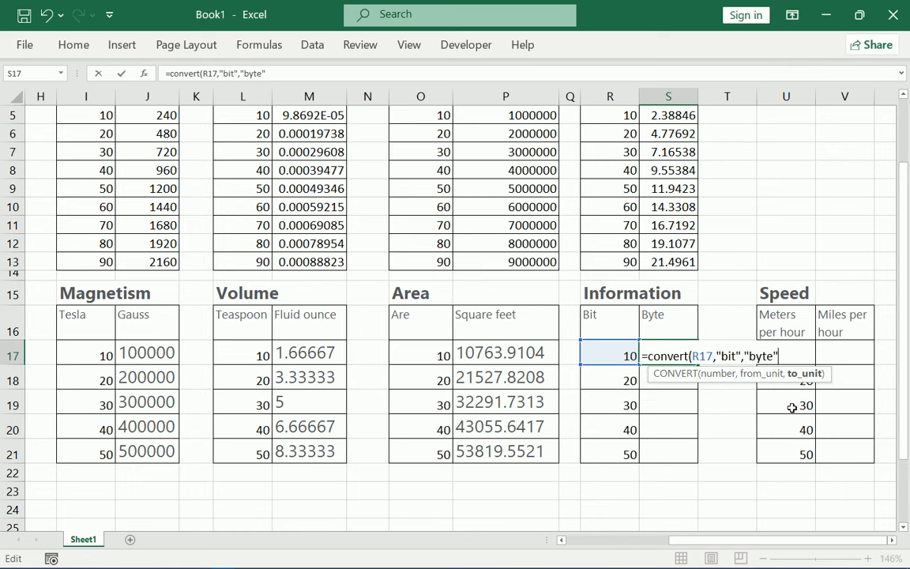
type(")")
key("Return")
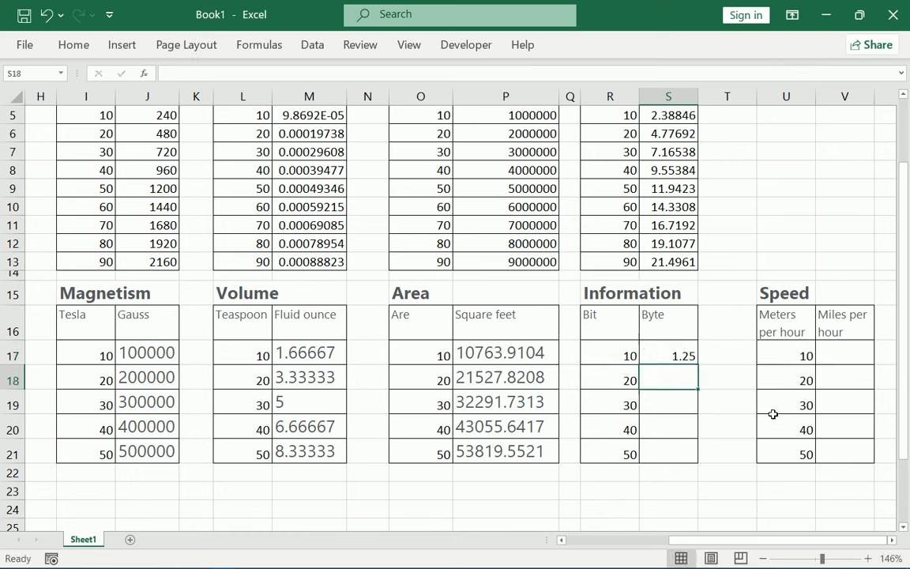
left_click(679, 356)
double_click(699, 365)
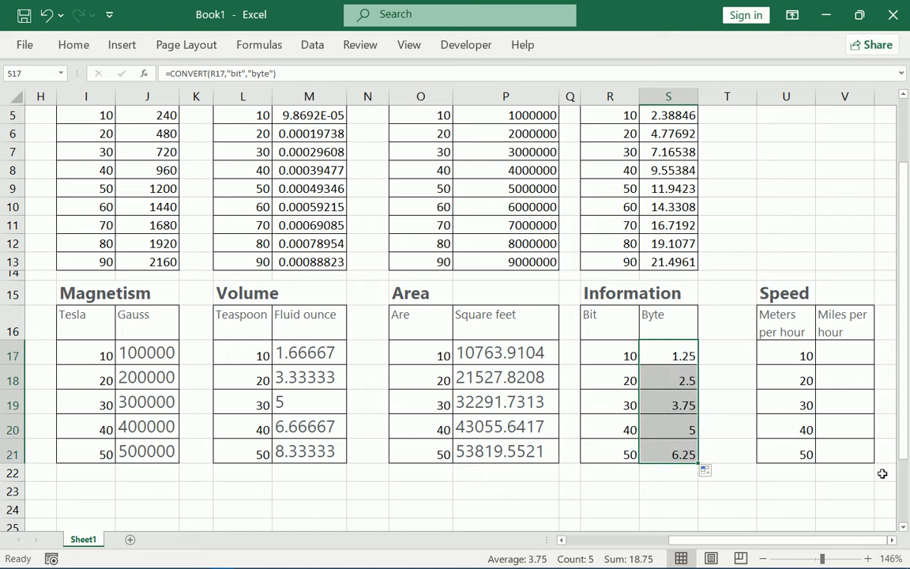
- Start a CONVERT formula in V17 with "Mph" as the first argument and an opening quotation mark for the from-unit
left_click(832, 352)
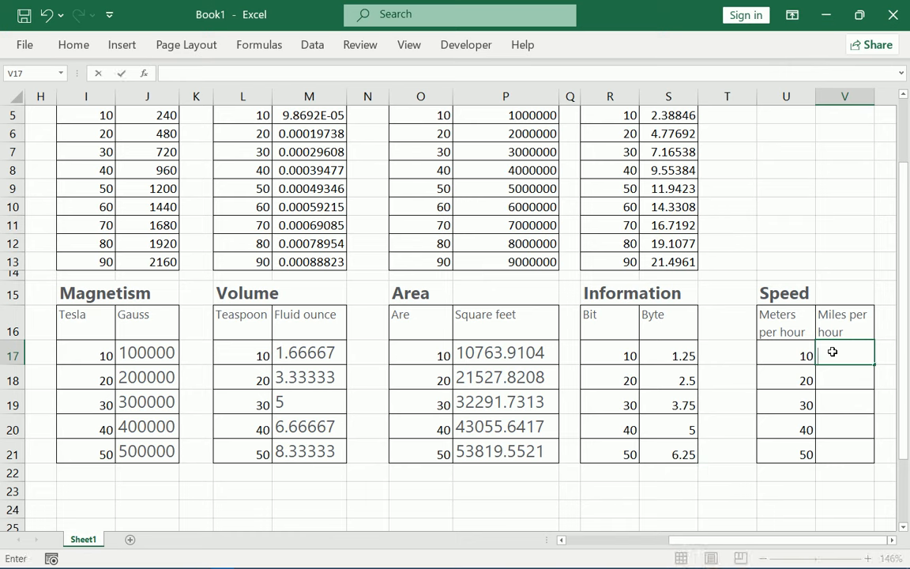
type("=convert")
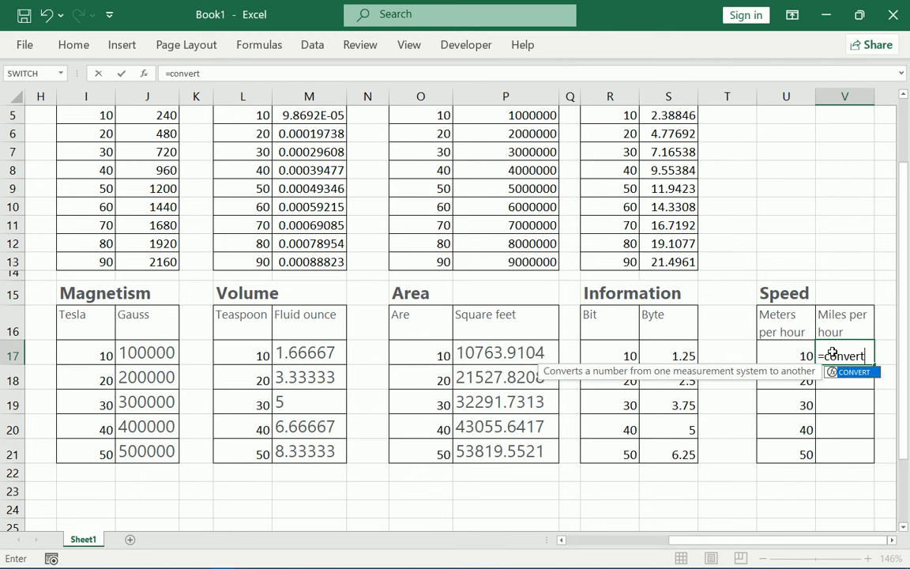
type("(")
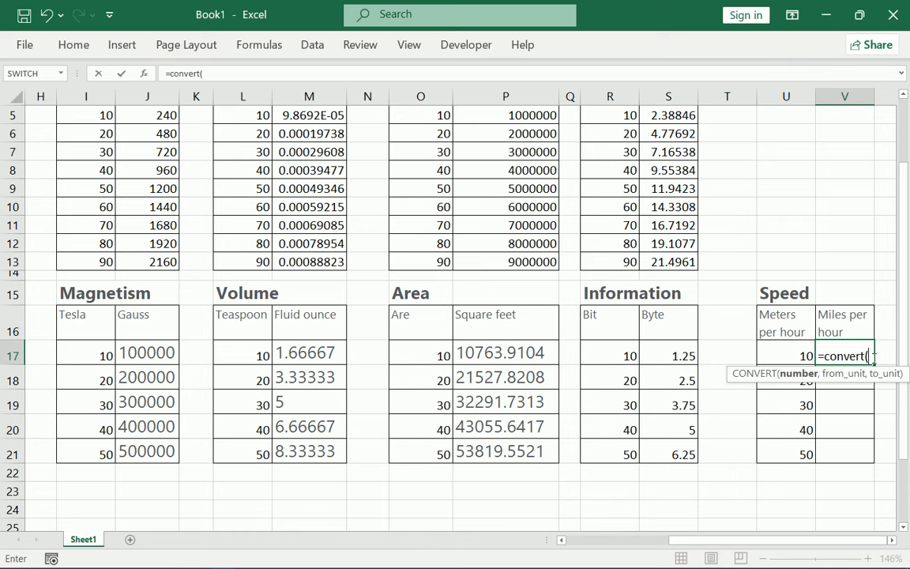
type("\"Mph")
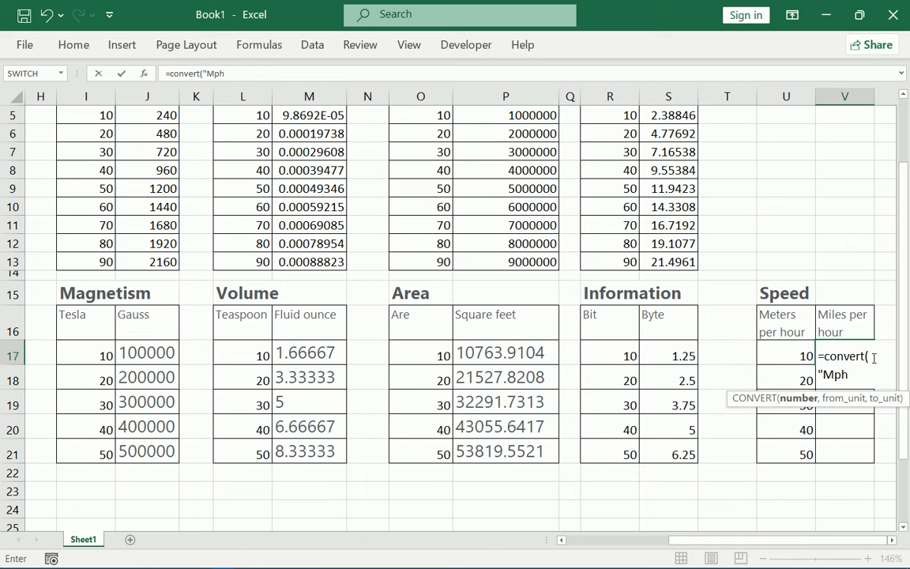
type("\",")
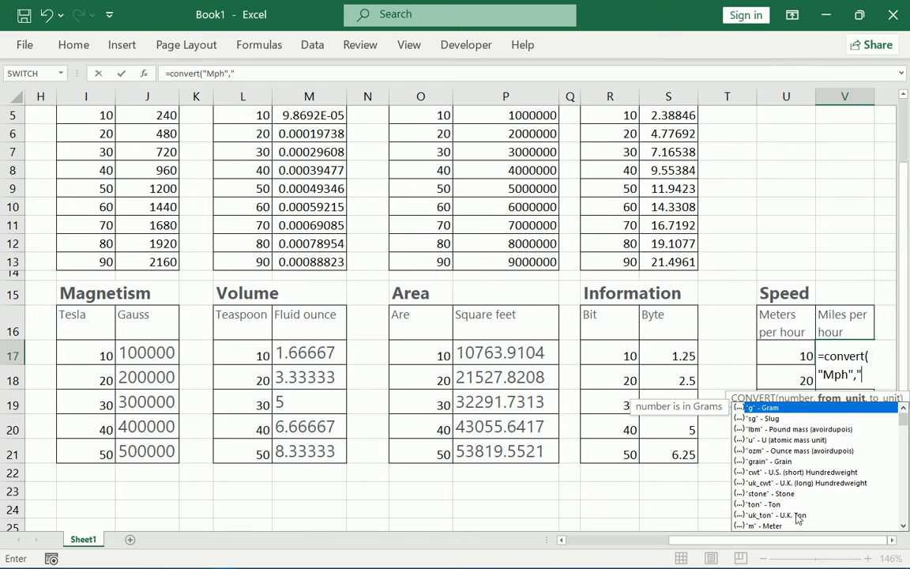
- Insert the suggested unit "m/hr" (Meter per Hour) as the from-unit of the V17 formula
scroll(790, 494, "down", 15)
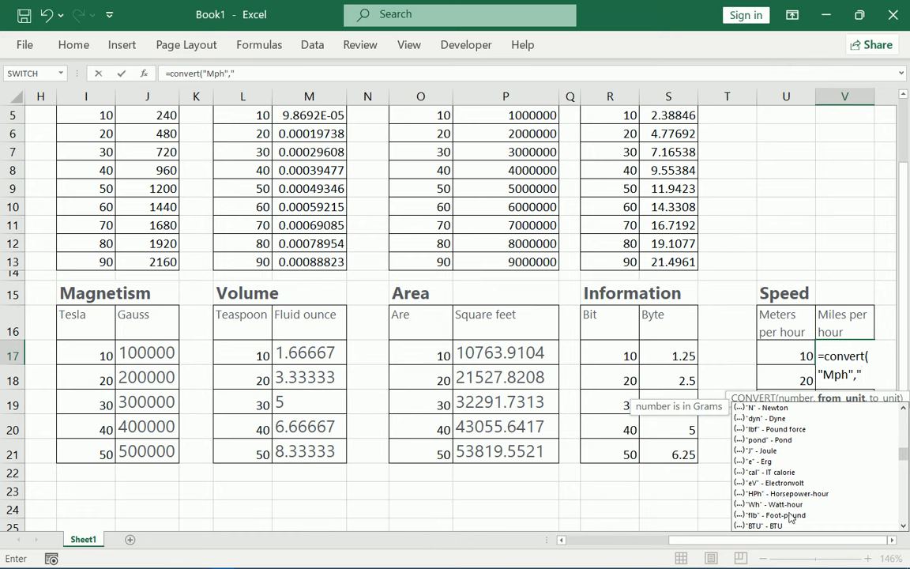
scroll(786, 506, "down", 6)
scroll(788, 518, "down", 6)
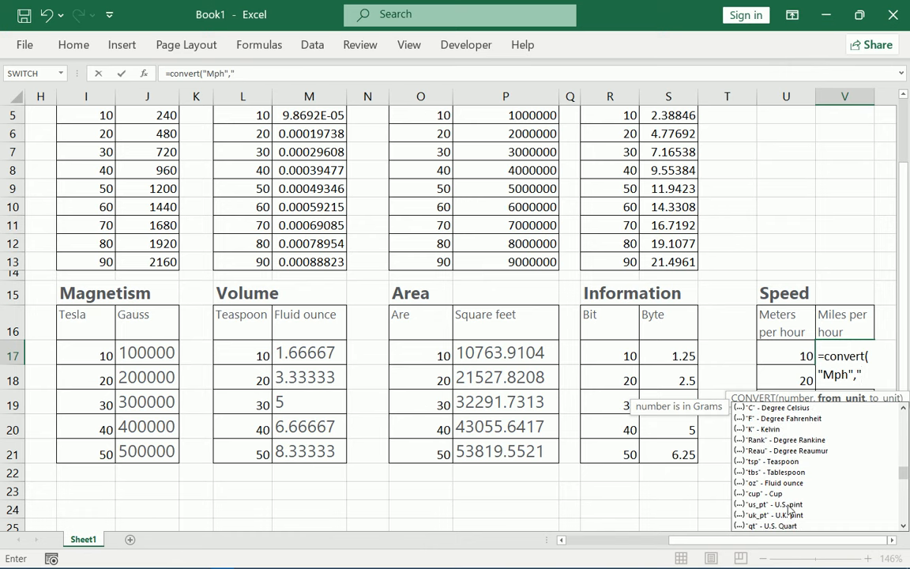
scroll(791, 511, "down", 3)
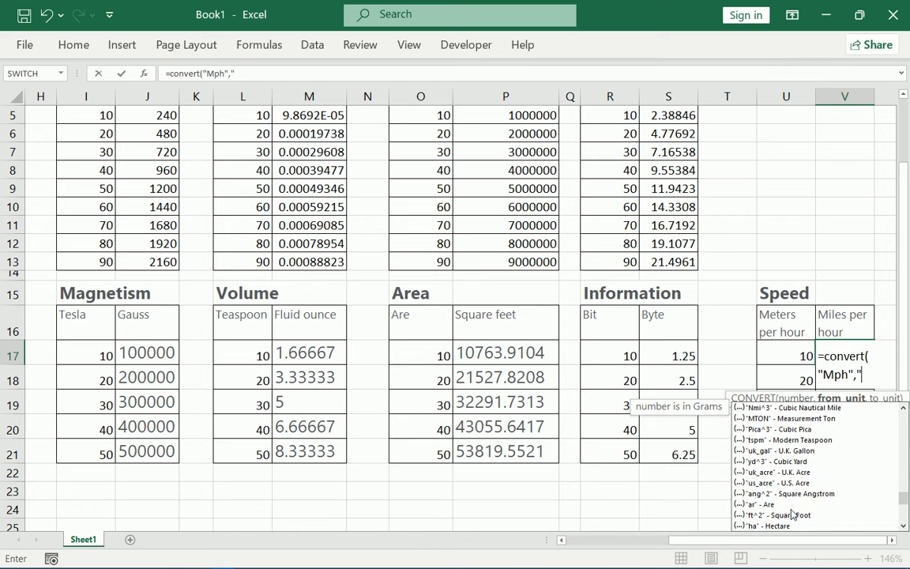
scroll(810, 470, "down", 4)
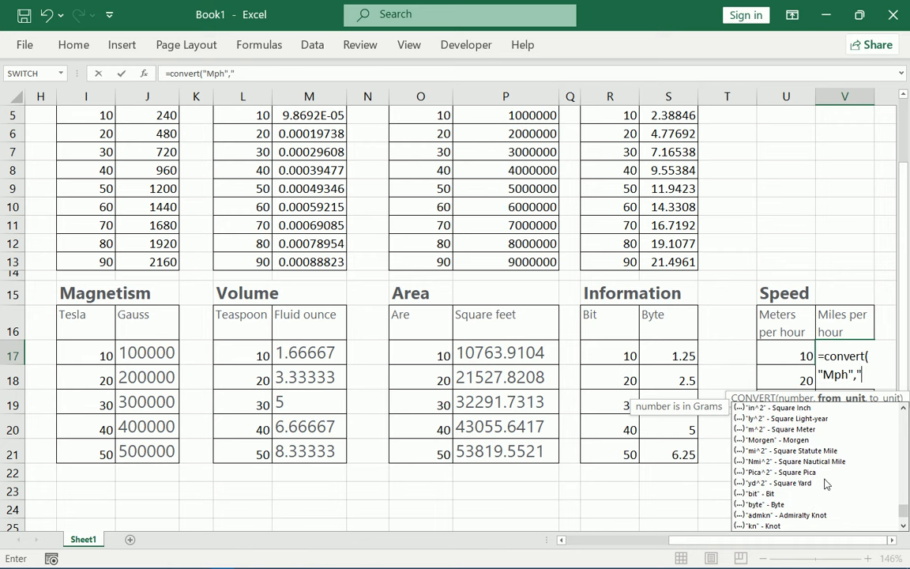
scroll(825, 482, "down", 1)
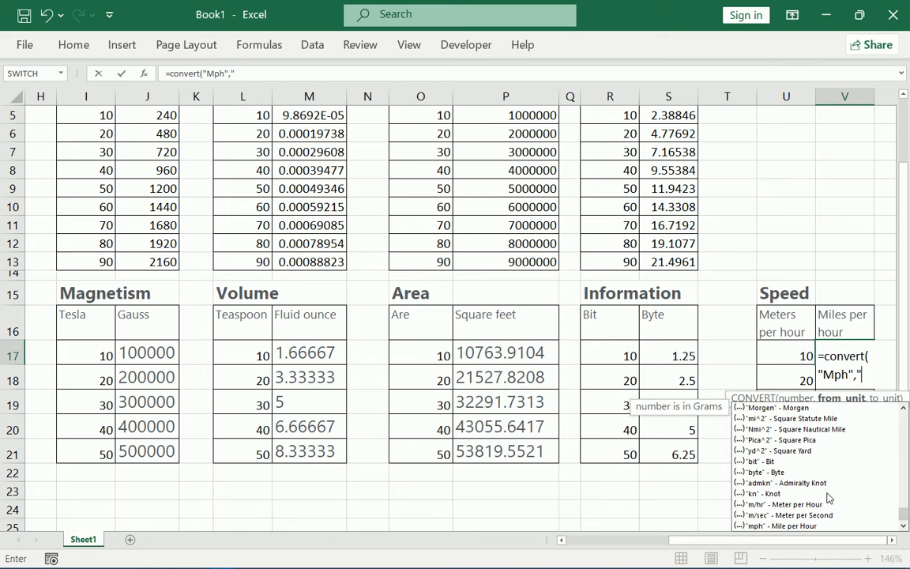
left_click(783, 506)
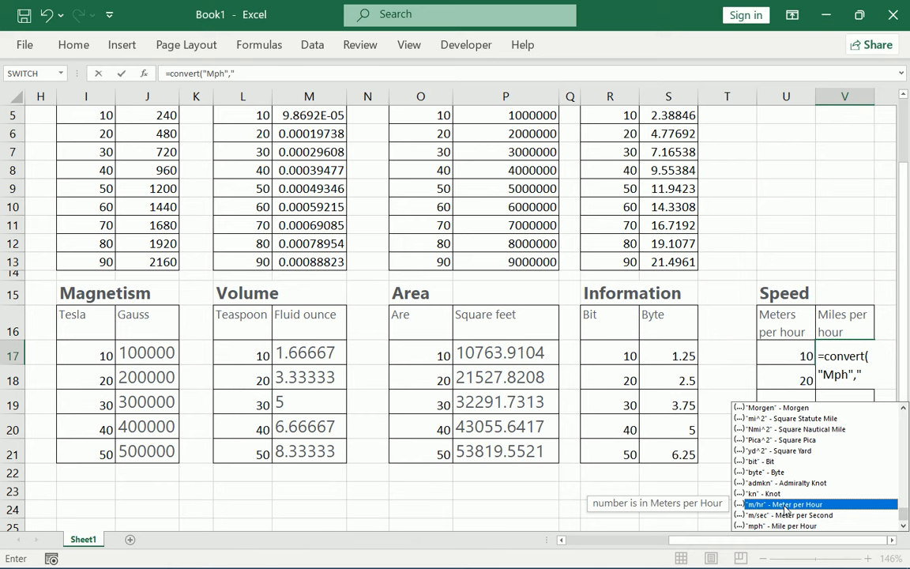
double_click(787, 506)
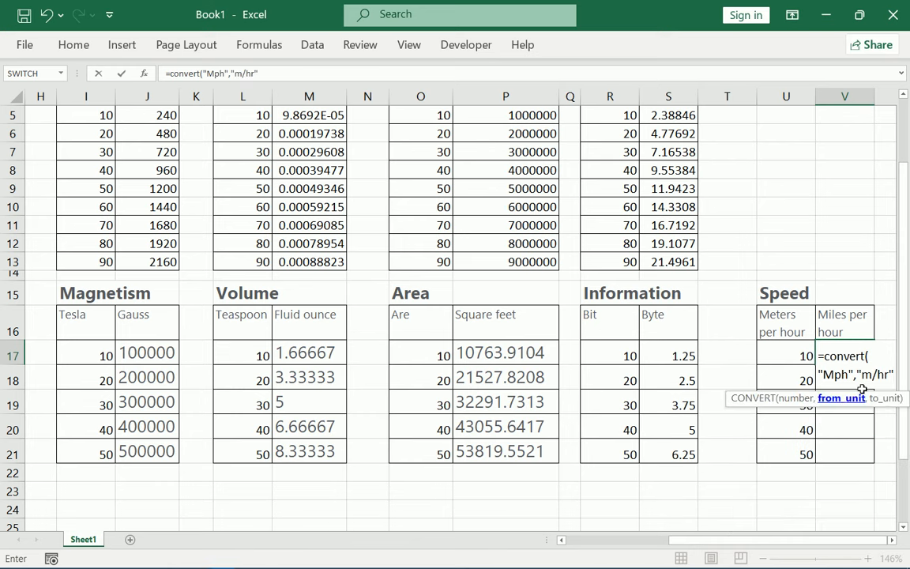
- Replace "Mph" in the V17 formula with a reference to U17 as the number
double_click(838, 375)
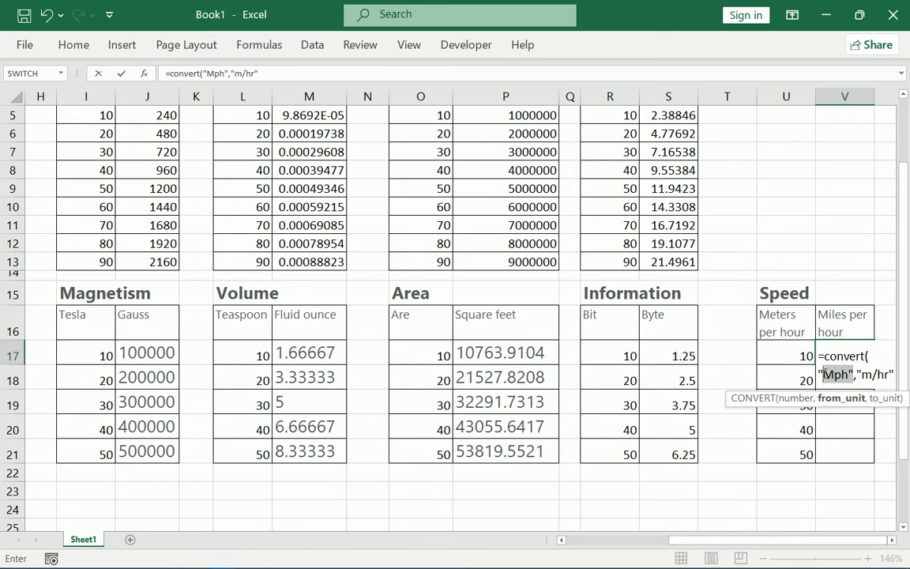
key("Delete")
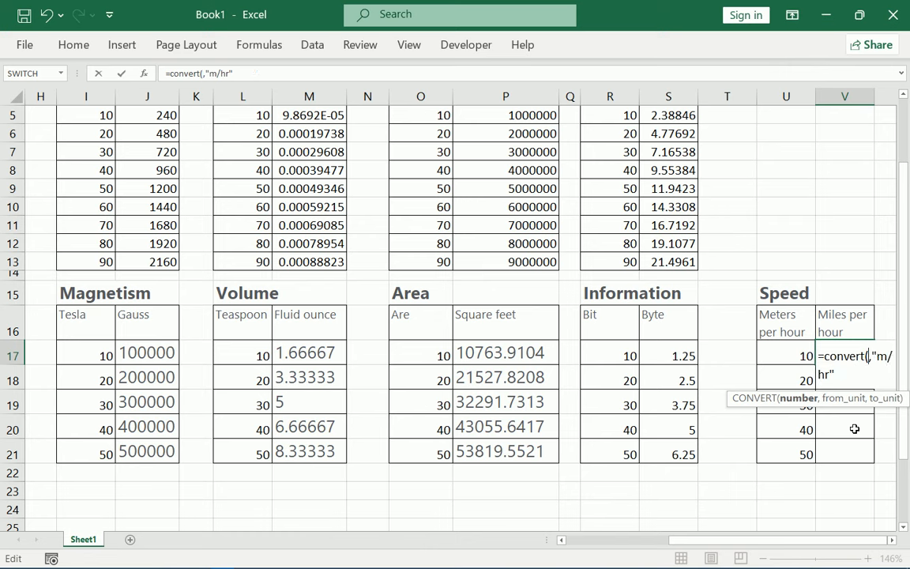
left_click(794, 355)
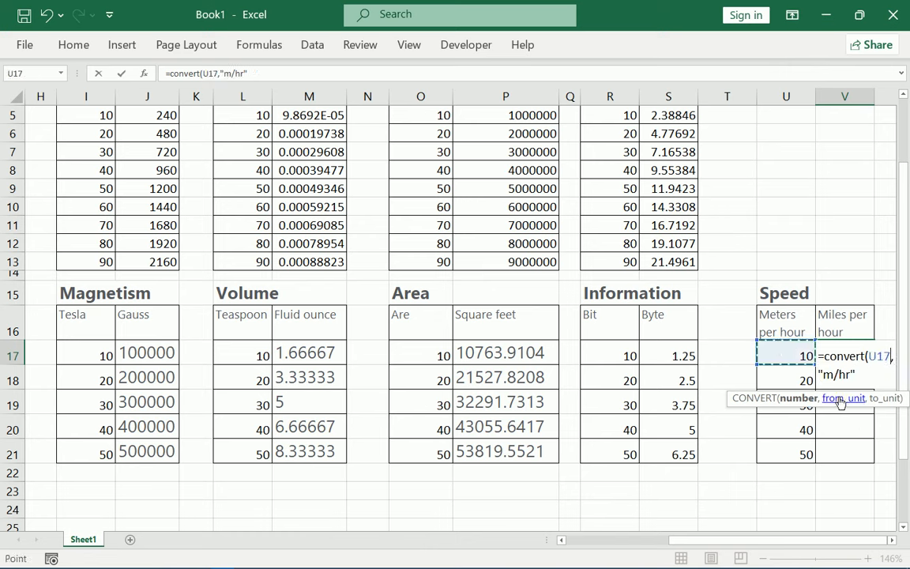
- Complete the V17 formula with "mph" (Mile per Hour) as the to-unit
left_click(869, 386)
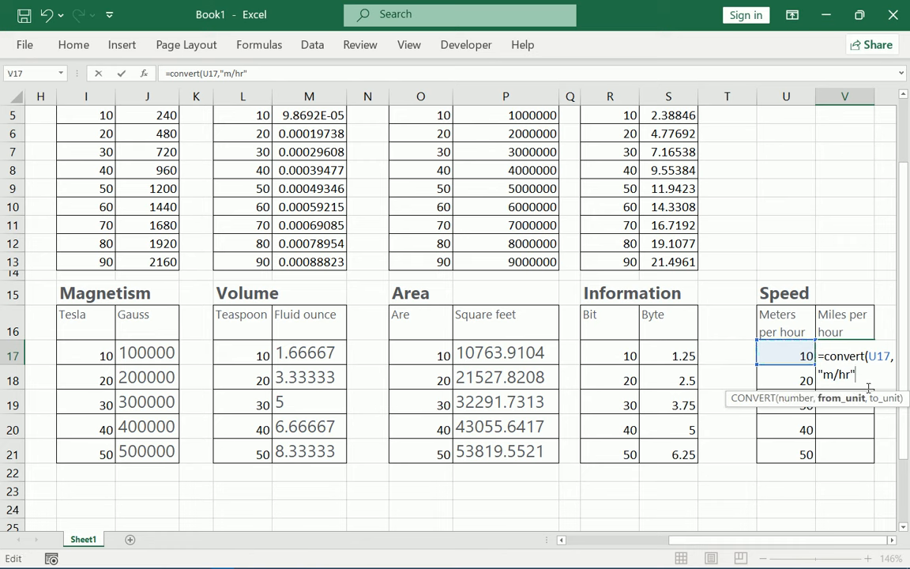
type(",")
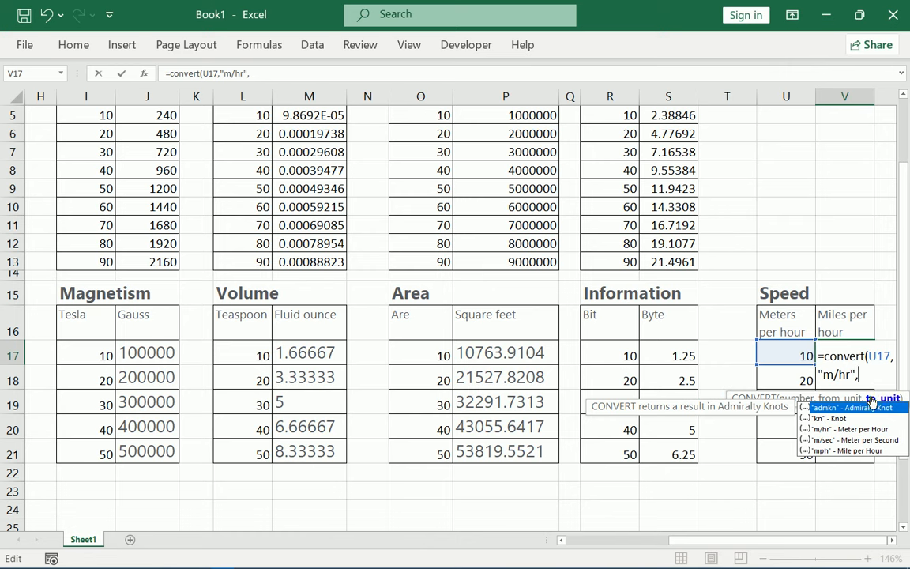
double_click(866, 451)
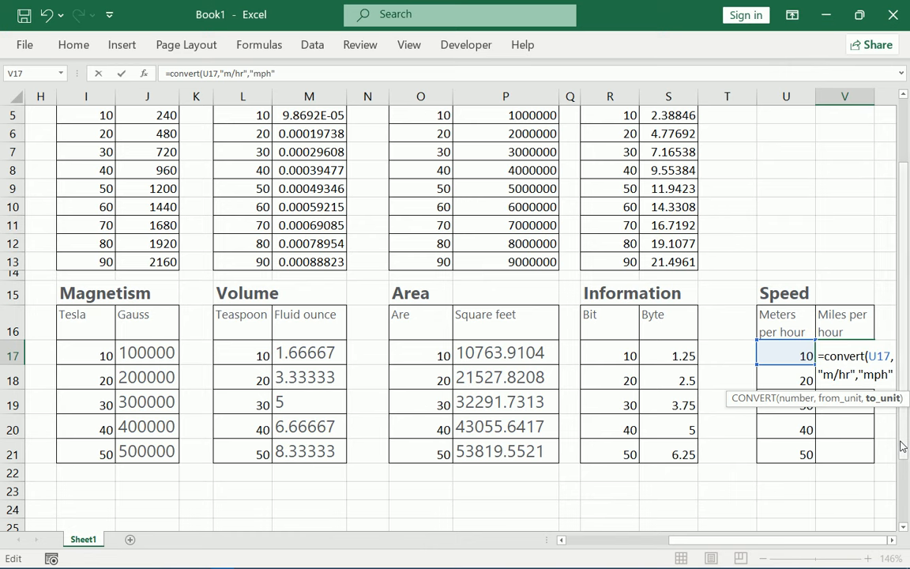
type(")")
key("Return")
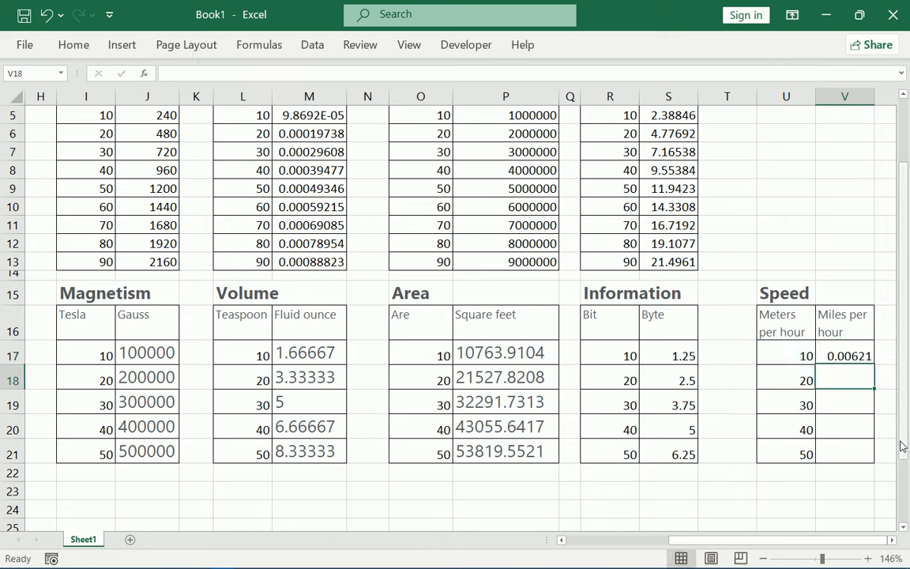
- Fill the V17 speed formula down through V21
left_click(869, 352)
double_click(875, 366)
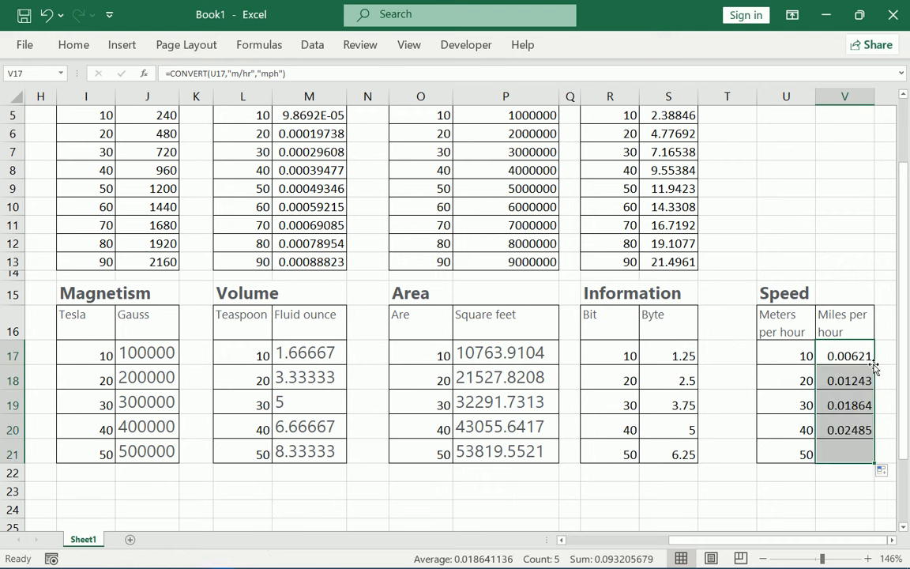
scroll(877, 372, "up", 2)
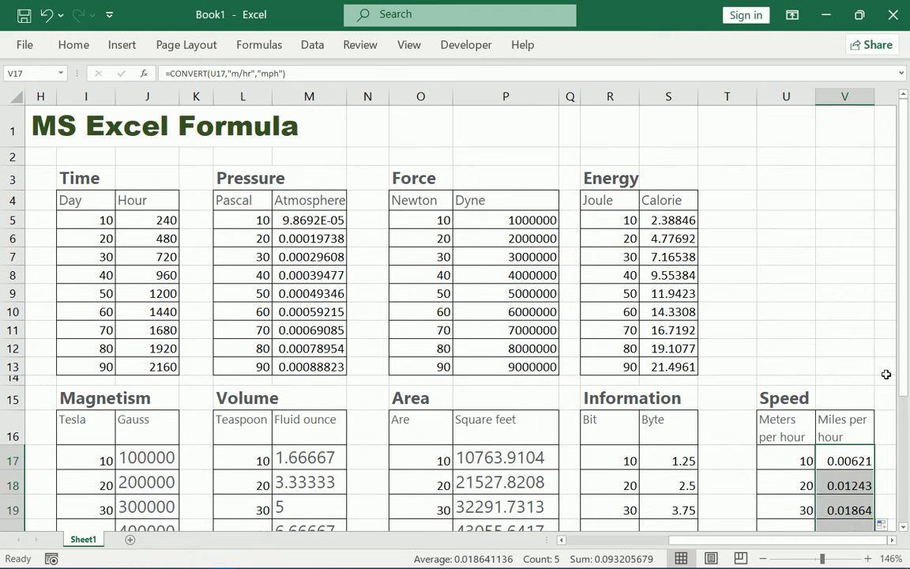